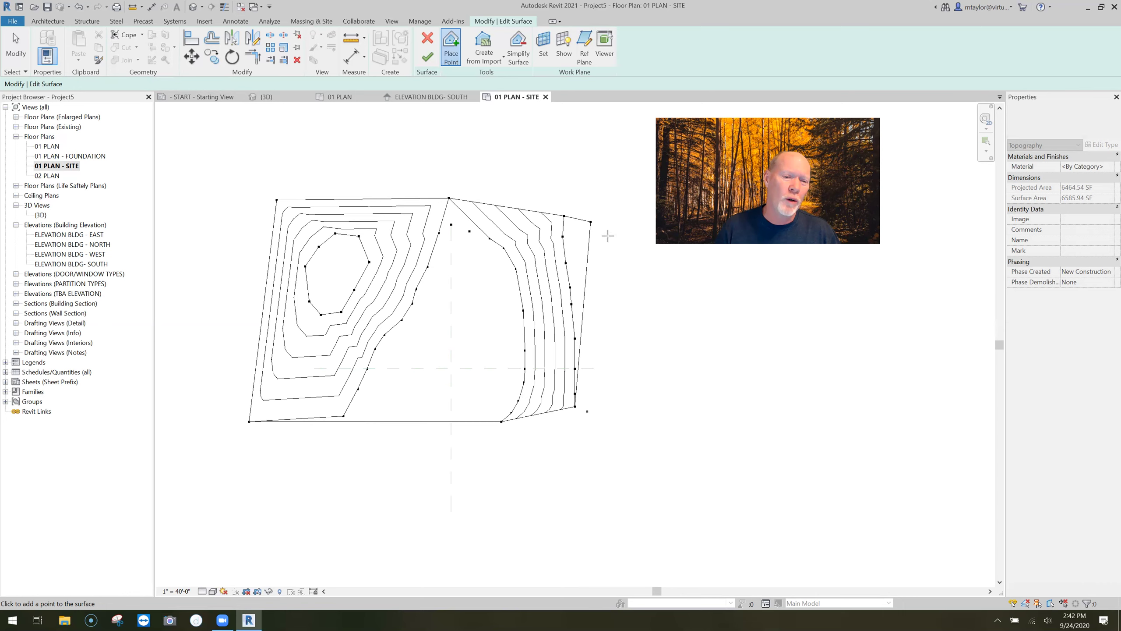
# Close the eastern 50' contour loop with a final point, and place two 45' points at the surface's outer eastern corners.
pyautogui.click(571, 204)
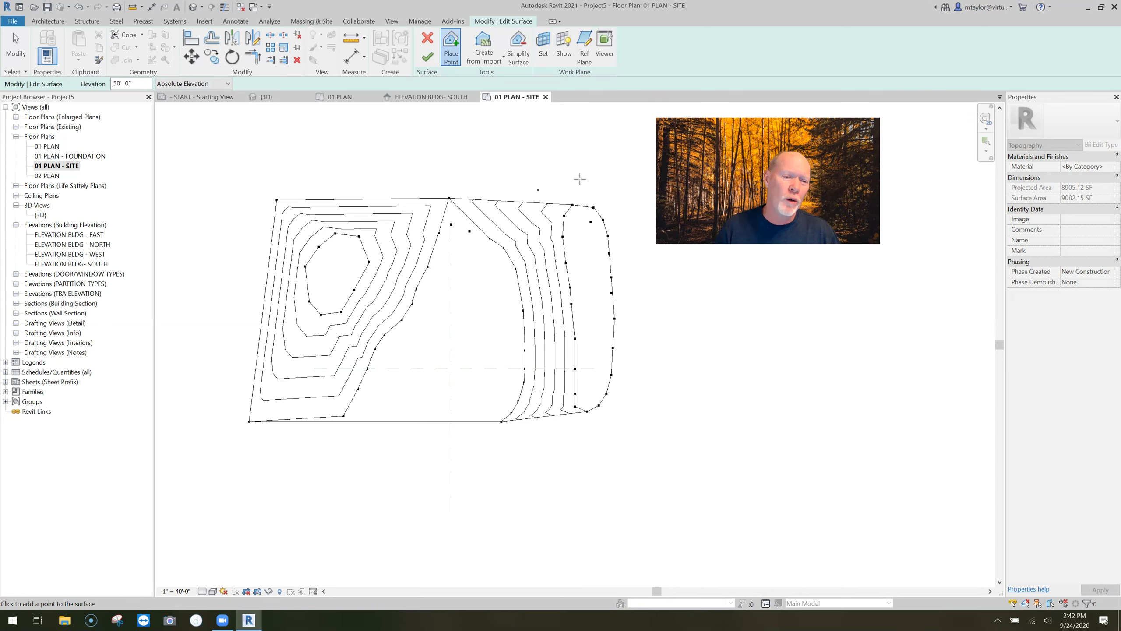
pyautogui.moveTo(133, 83); pyautogui.dragTo(93, 87)
pyautogui.click(636, 423)
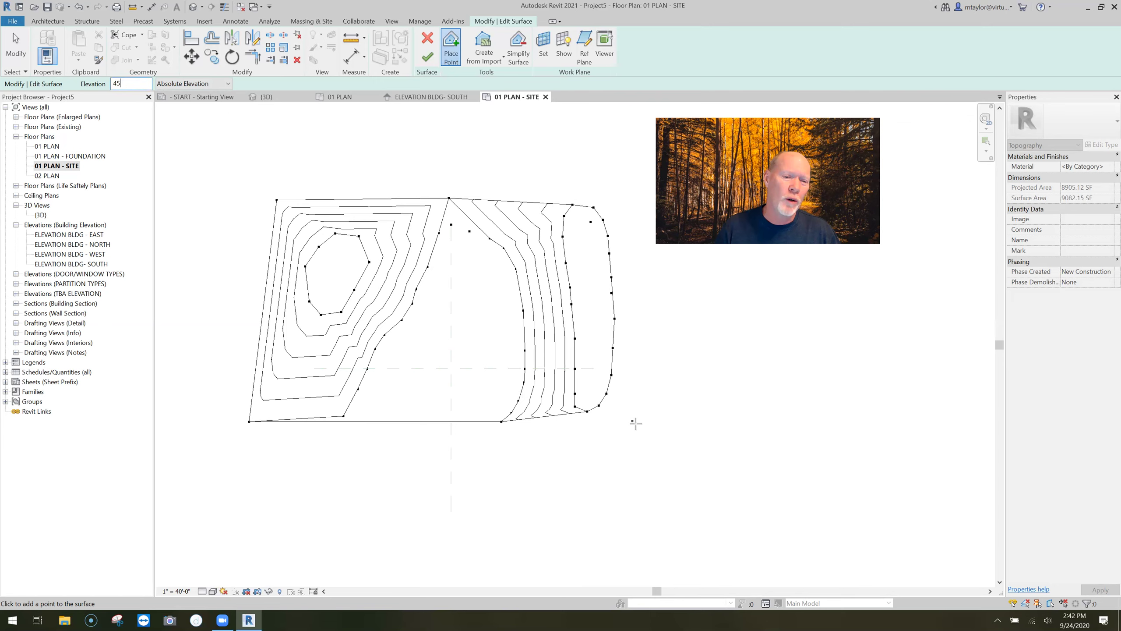
pyautogui.click(641, 188)
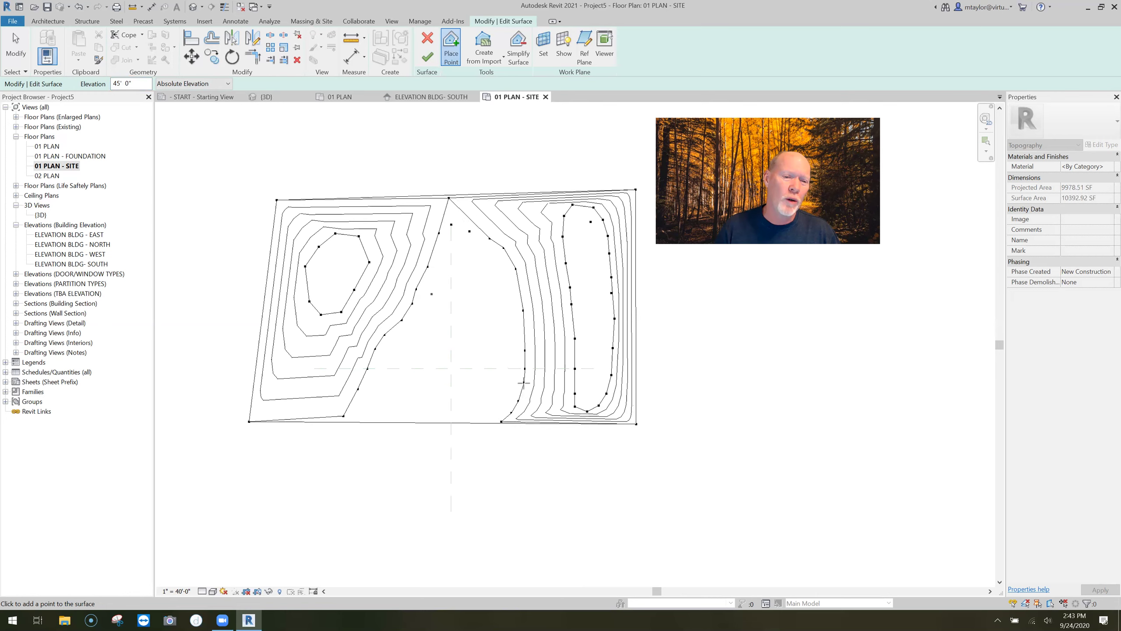
# Delete the existing surface point at the middle of the north boundary.
pyautogui.press('Escape')
pyautogui.click(449, 197)
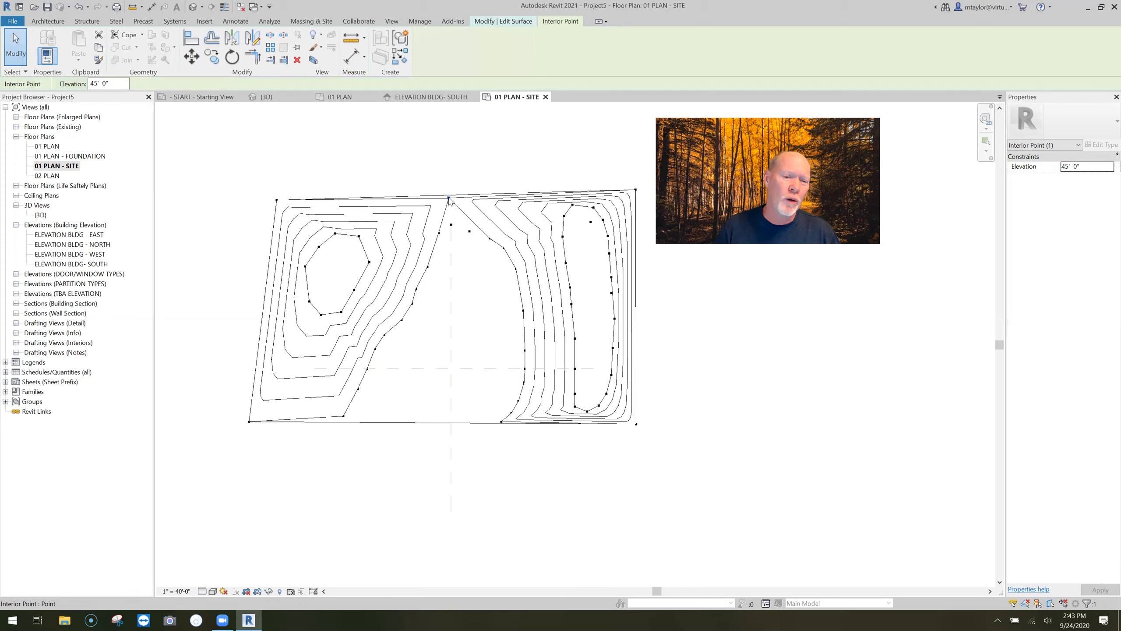
pyautogui.press('Delete')
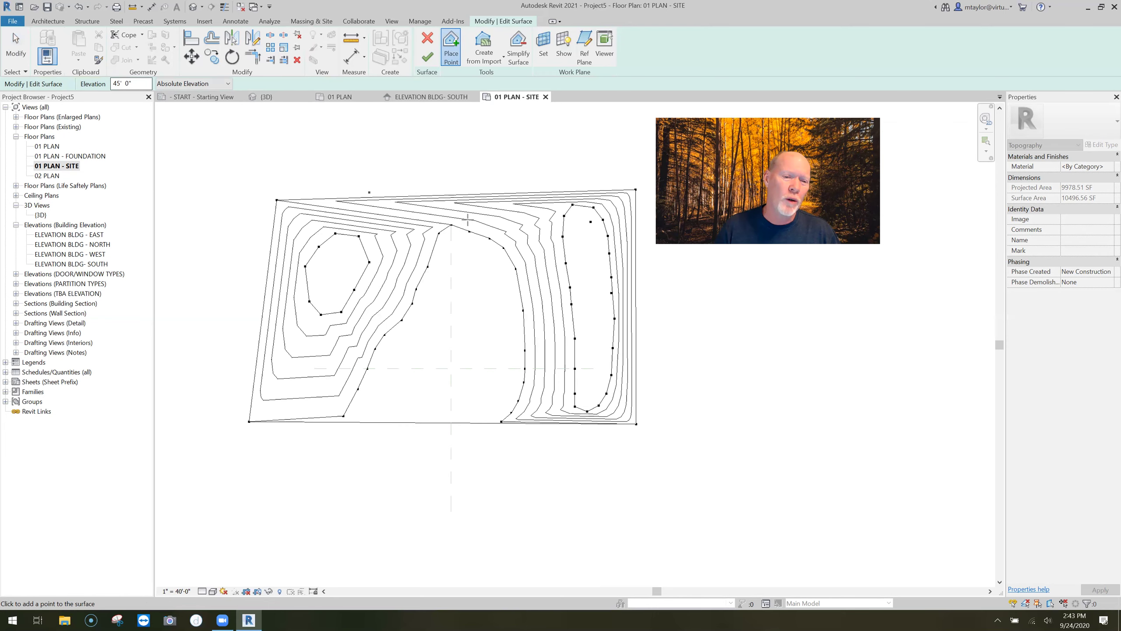
# Place 45' points along the north boundary at both sides of the gap between the two hills.
pyautogui.scroll(3, 466, 222)
pyautogui.scroll(2, 431, 165)
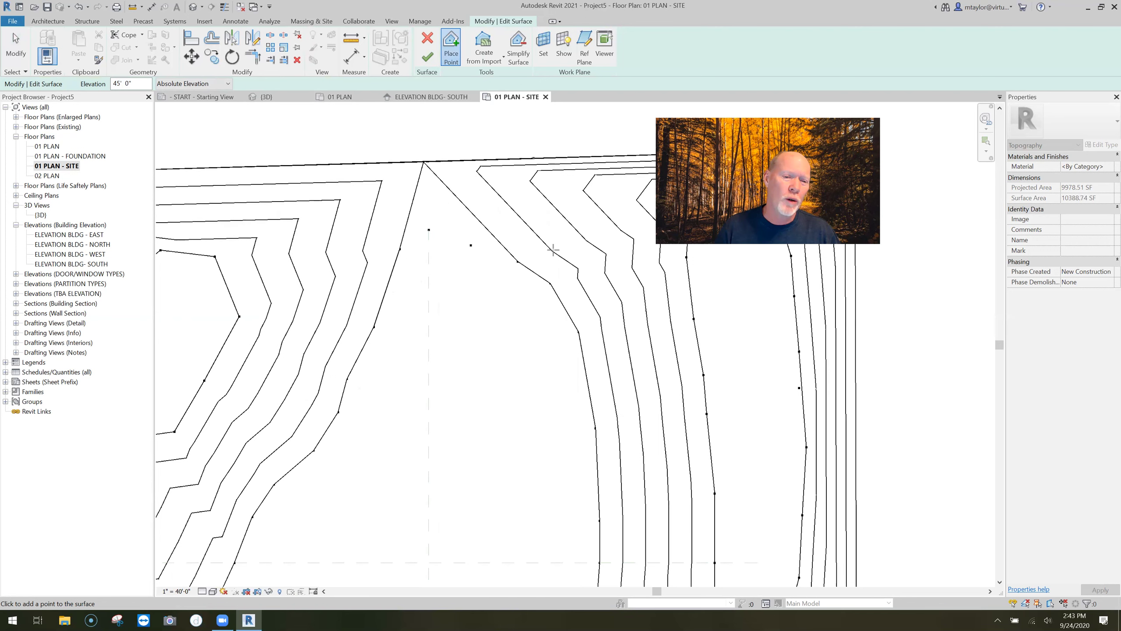
pyautogui.click(565, 232)
pyautogui.click(527, 266)
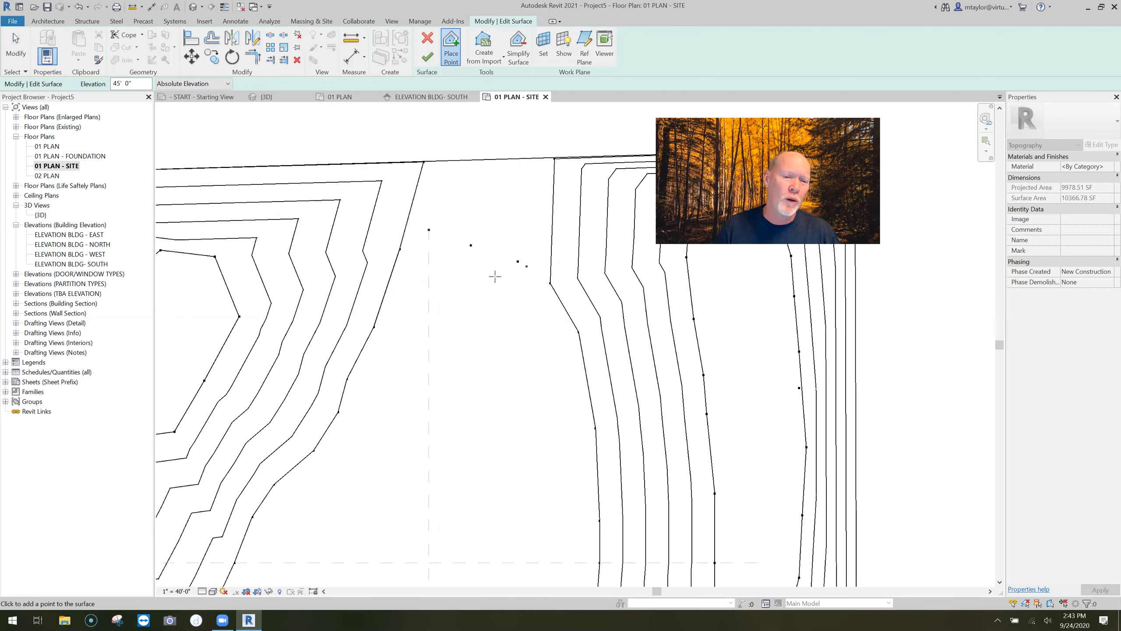
# Place more 45' points in a row across the northern part of the gap between the two hills.
pyautogui.scroll(-2, 459, 263)
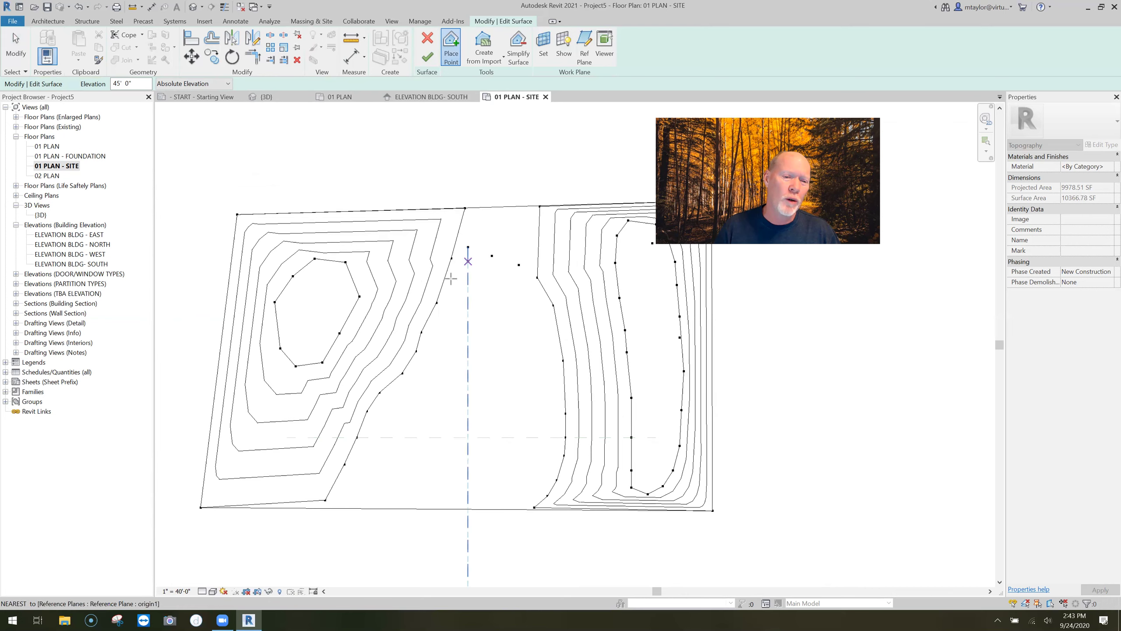
pyautogui.scroll(2, 458, 261)
pyautogui.click(460, 257)
pyautogui.click(477, 253)
pyautogui.click(529, 253)
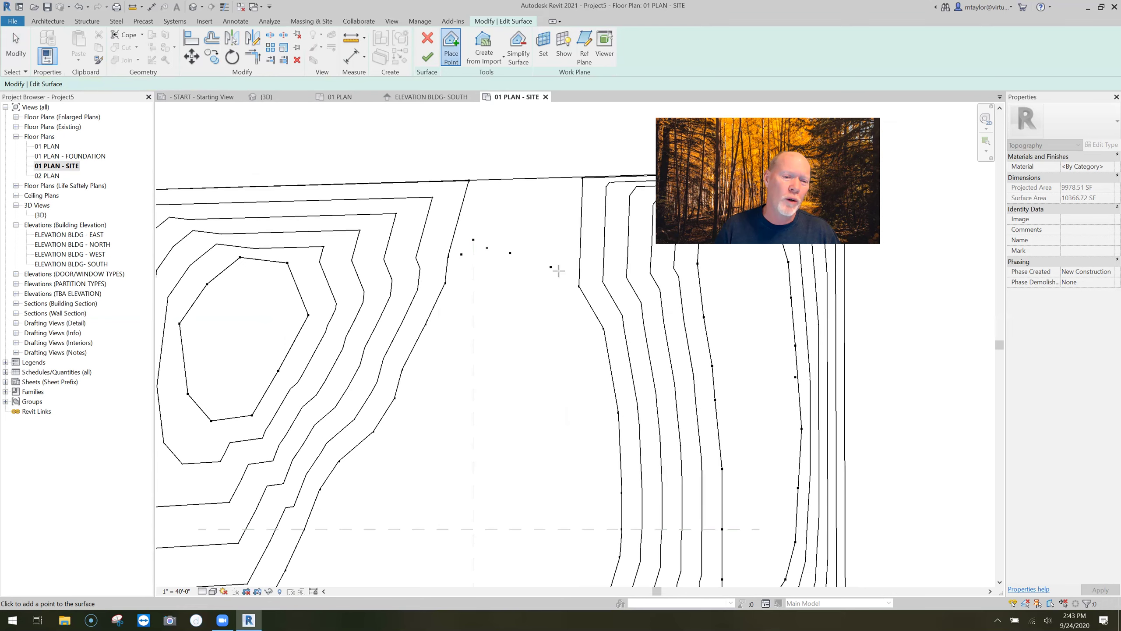
pyautogui.scroll(-1, 444, 282)
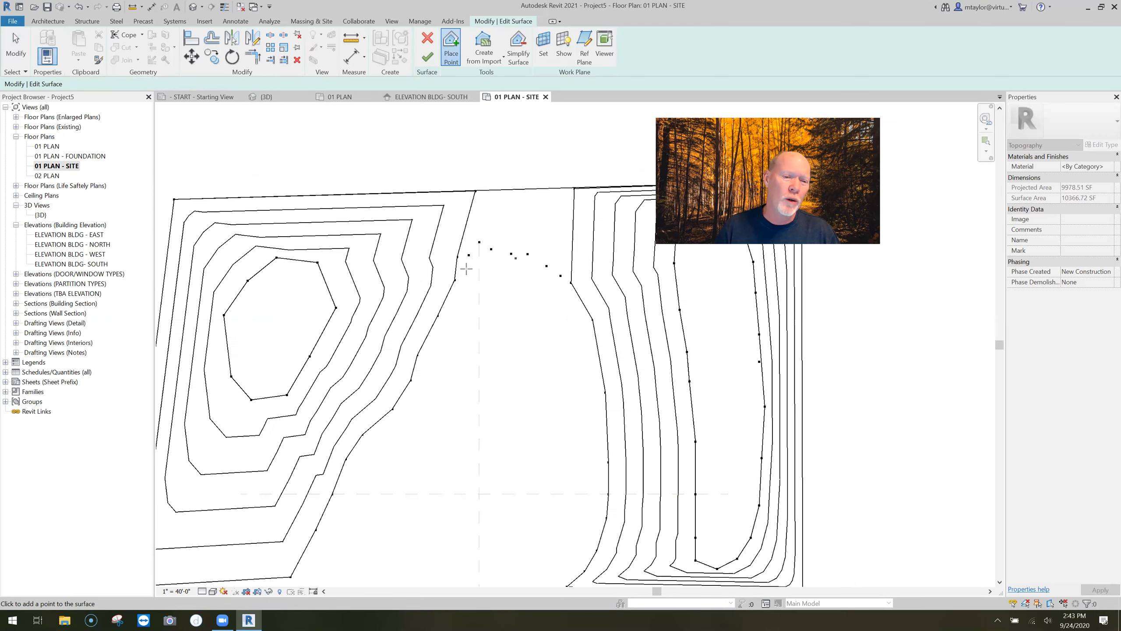
pyautogui.scroll(-1, 501, 196)
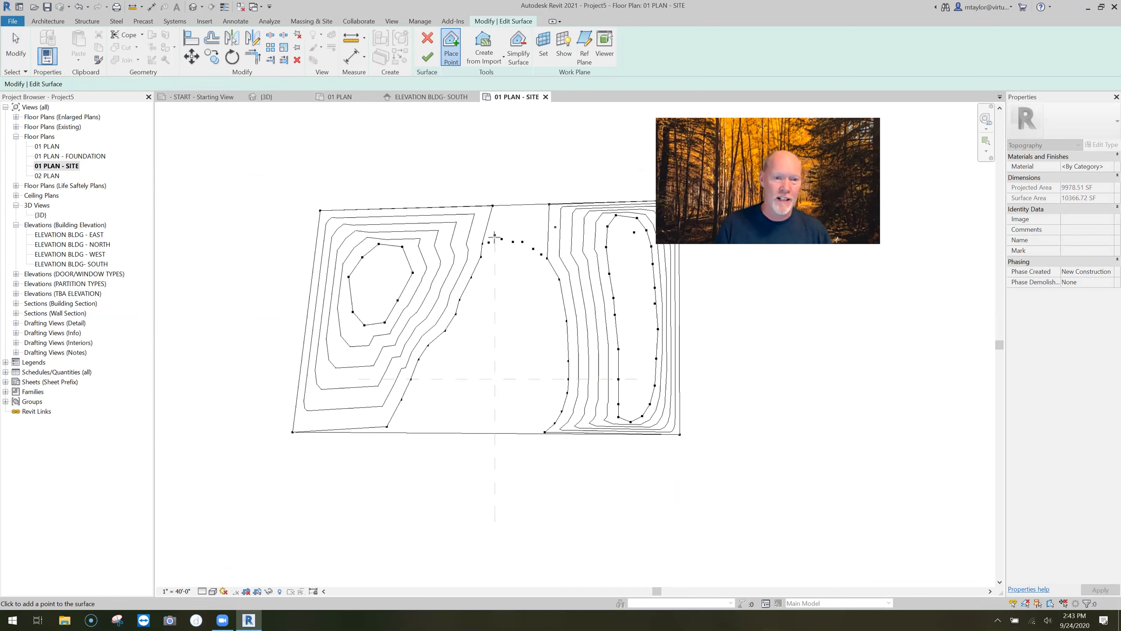
pyautogui.moveTo(468, 230); pyautogui.dragTo(444, 211, button='middle')
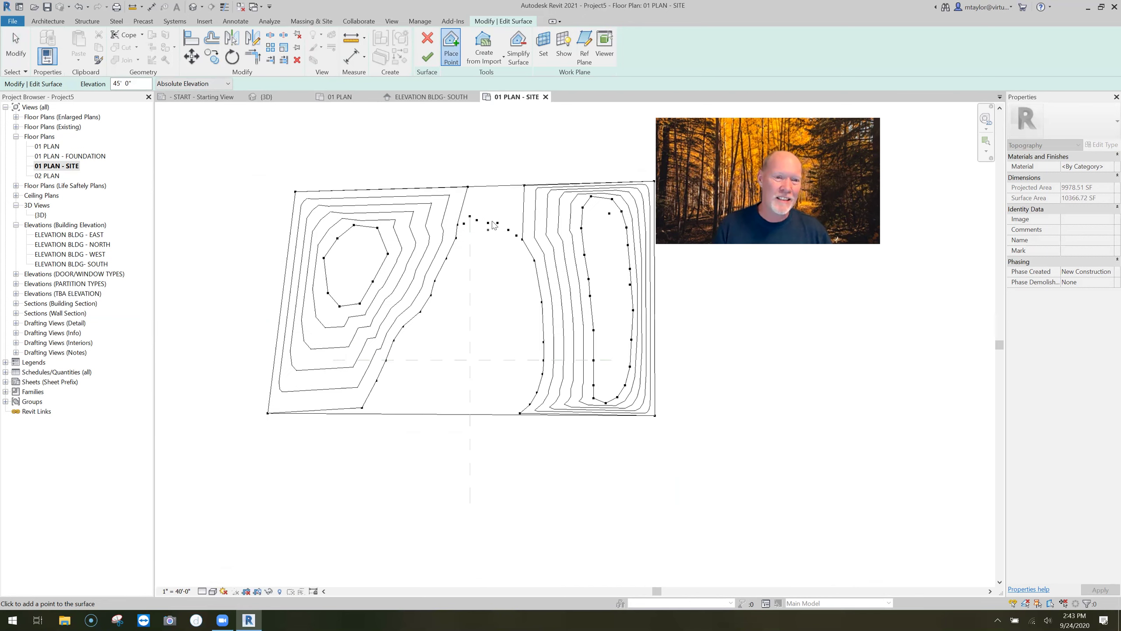
# Delete the row of interior points across the northern part of the gap between the hills.
pyautogui.scroll(2, 503, 227)
pyautogui.press('Escape')
pyautogui.moveTo(442, 185); pyautogui.dragTo(507, 229)
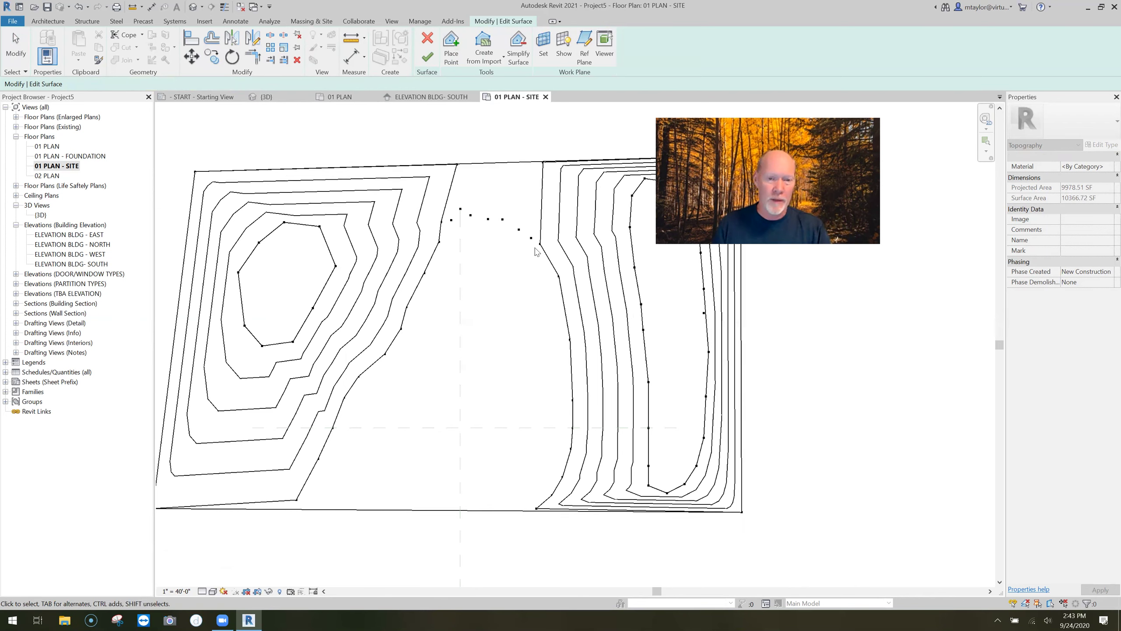
pyautogui.press('Delete')
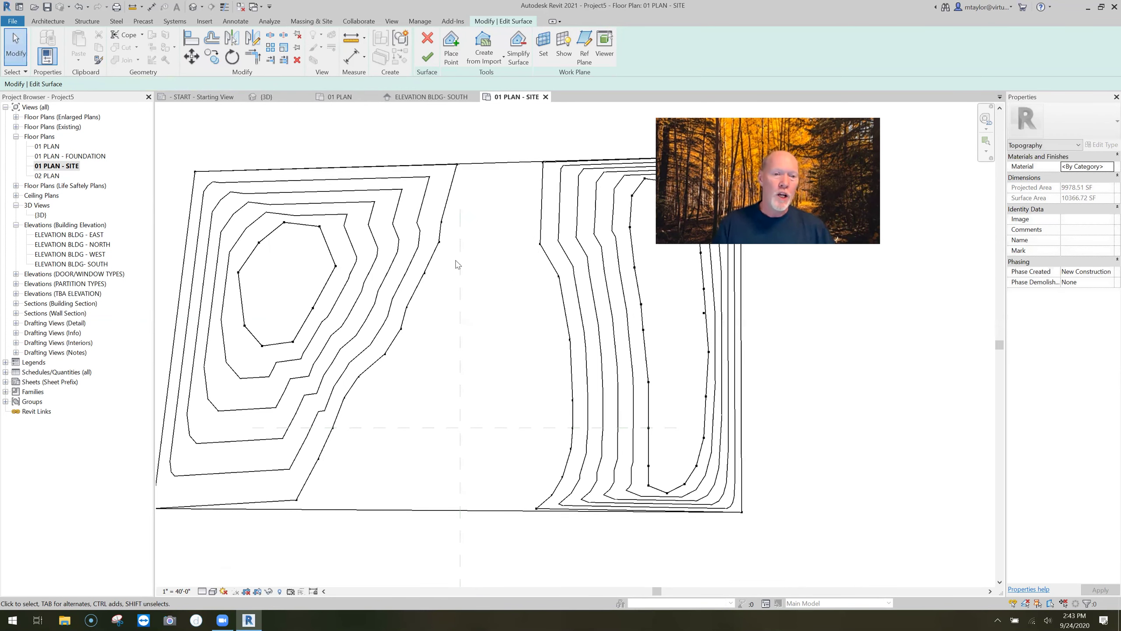
# Delete the stray point inside the eastern hill's 50' contour and finish editing the surface.
pyautogui.scroll(-2, 462, 298)
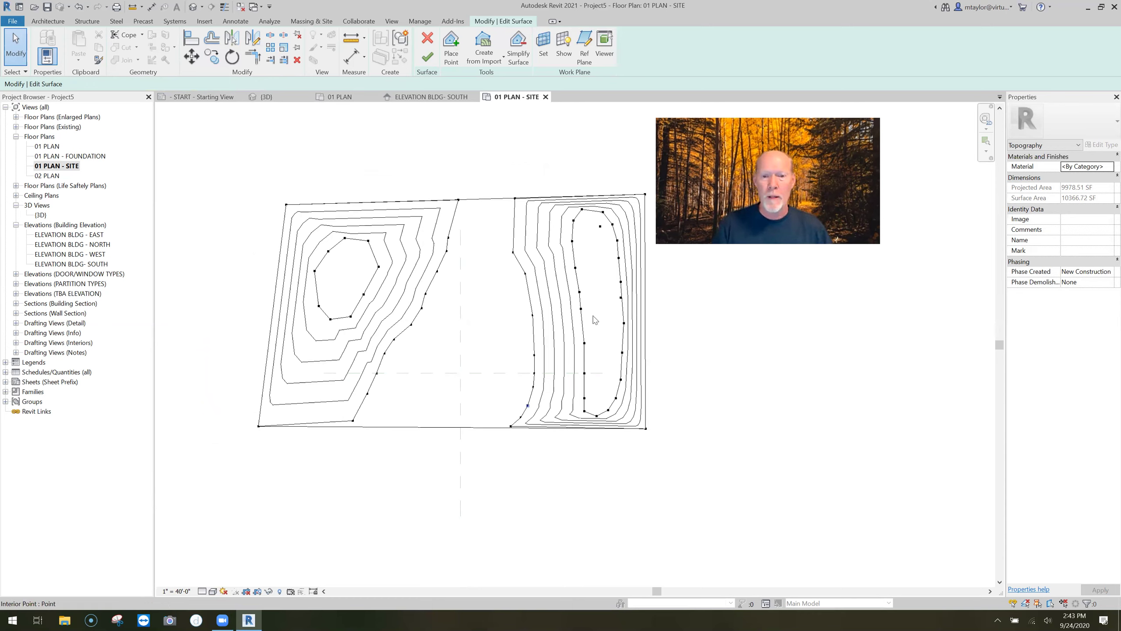
pyautogui.click(600, 226)
pyautogui.click(362, 270)
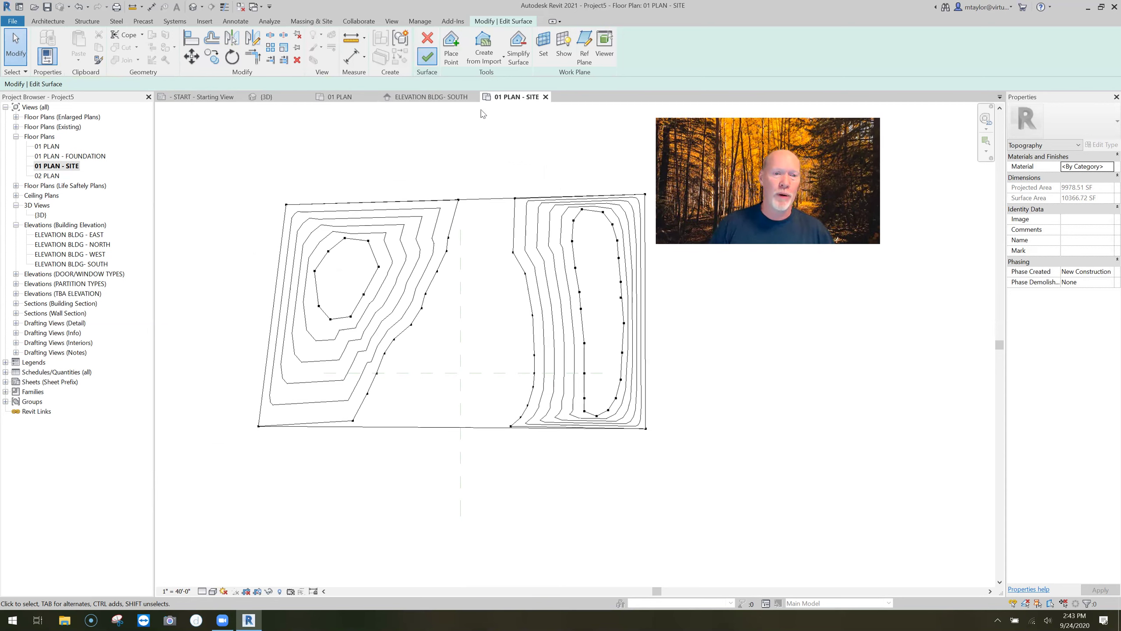
pyautogui.scroll(-2, 397, 475)
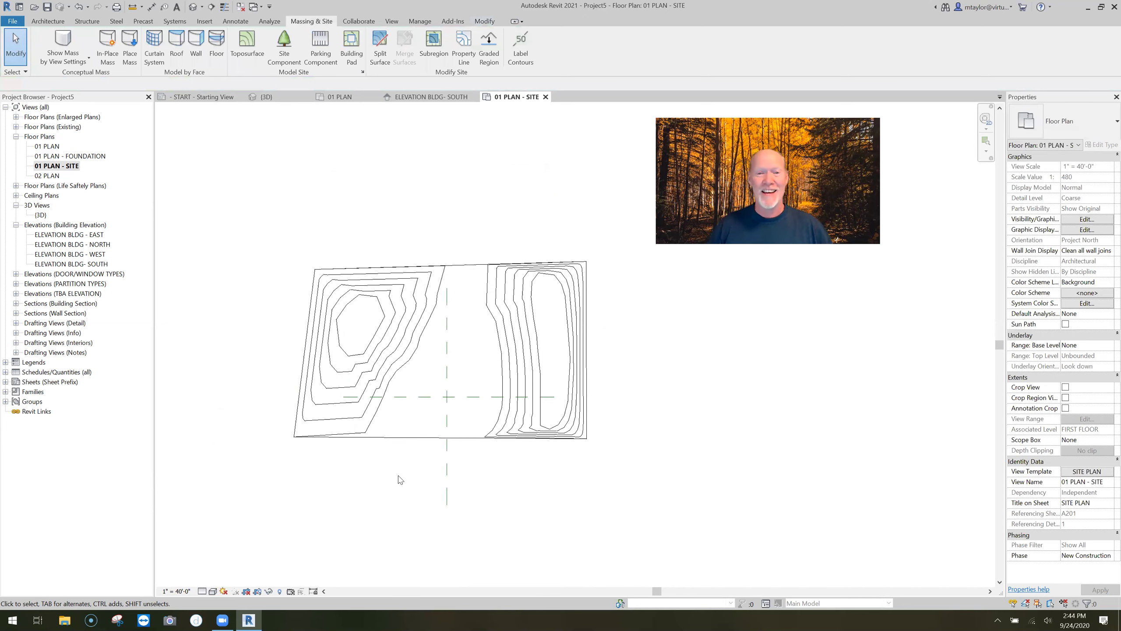
pyautogui.scroll(1, 393, 485)
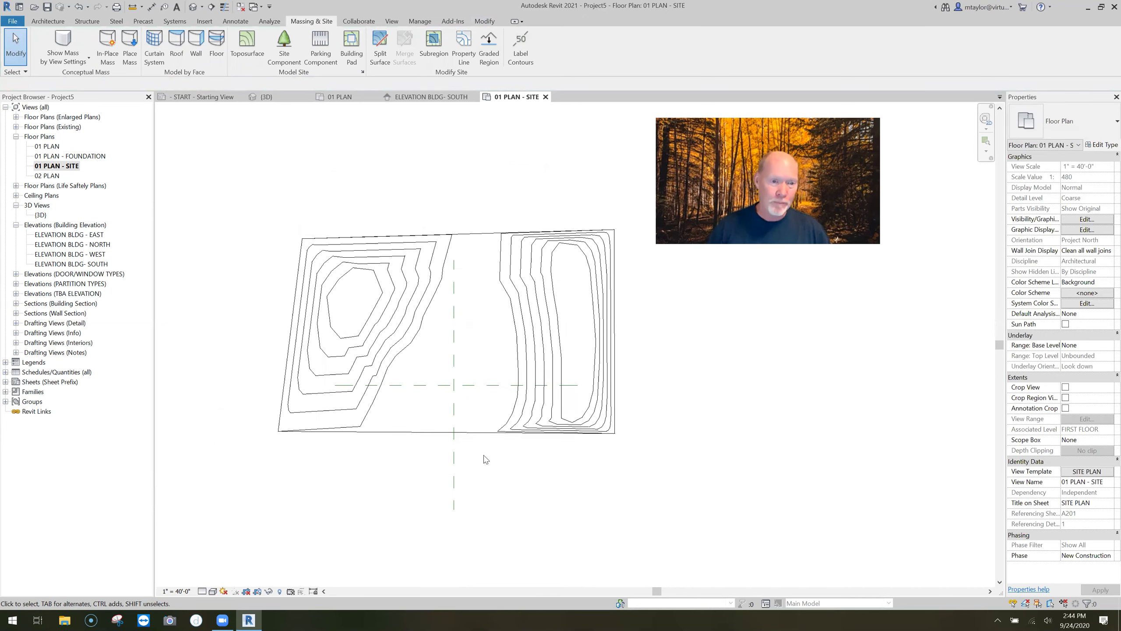
# Label the eastern hill's 45' to 50' contours with a 45° contour label line about 32' long.
pyautogui.click(525, 59)
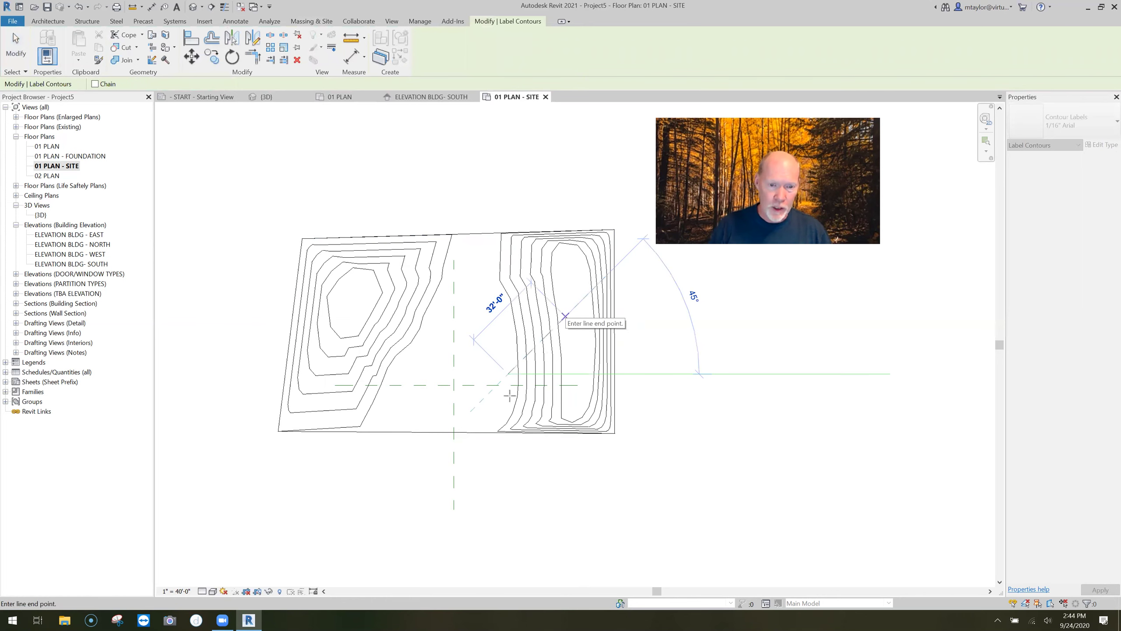
pyautogui.click(564, 317)
pyautogui.scroll(3, 574, 352)
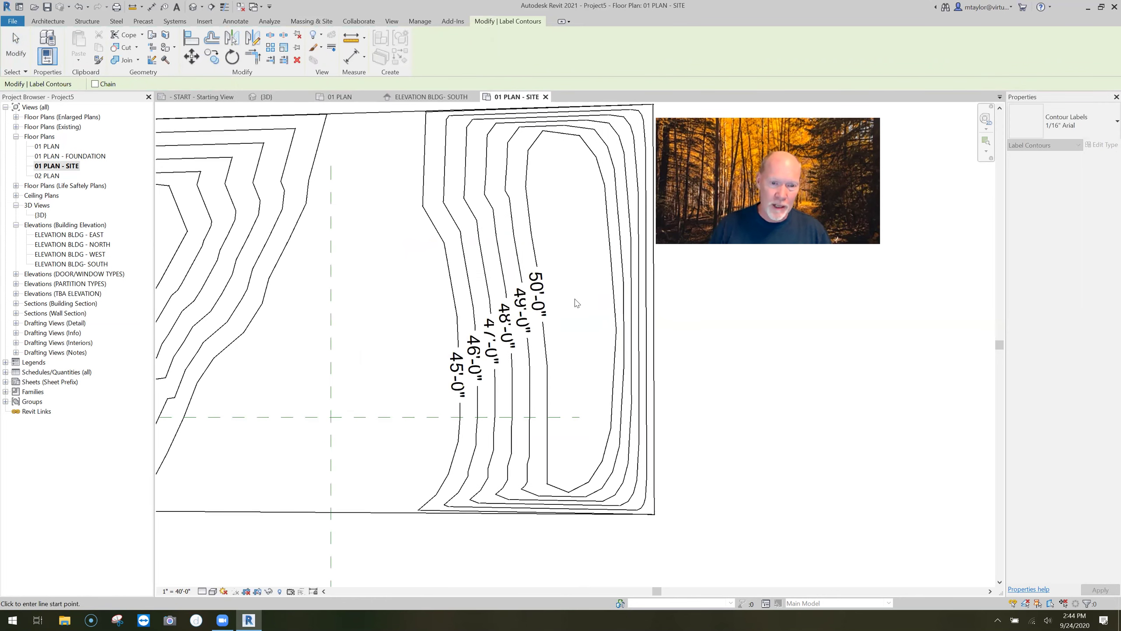
pyautogui.press('Escape')
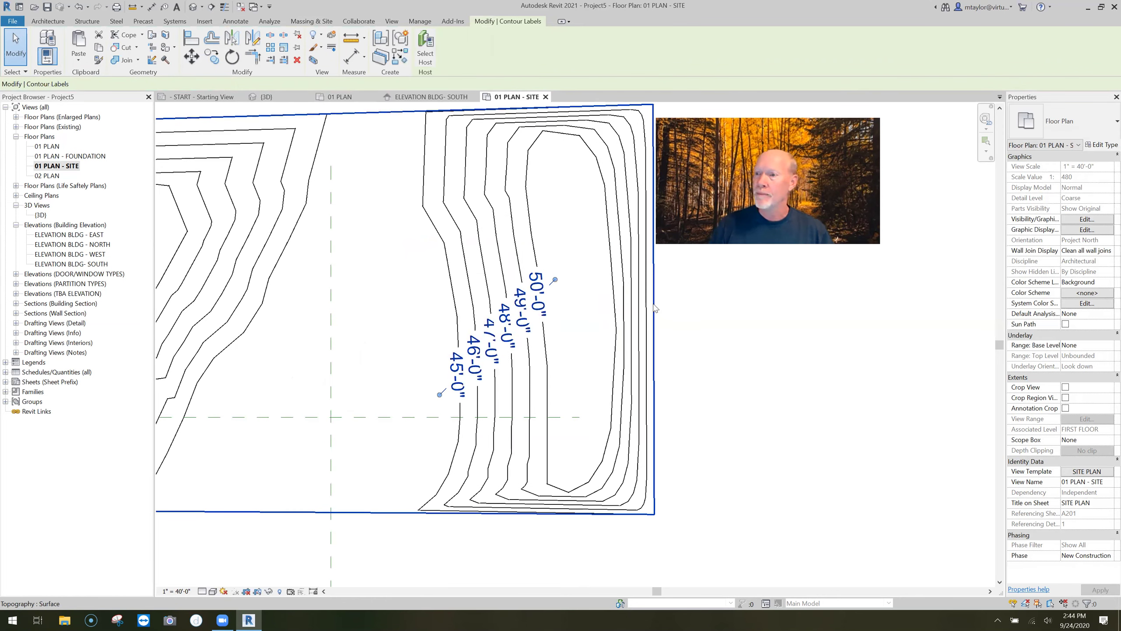
# Override the project settings in the contour label type's units format and set the units to US survey feet.
pyautogui.click(1102, 145)
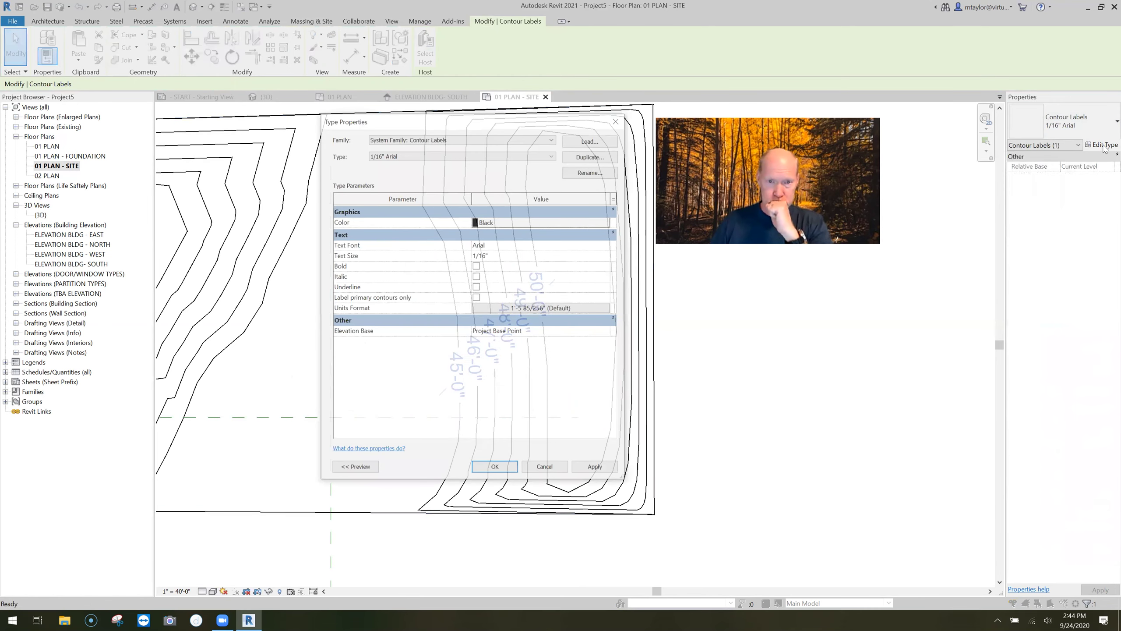
pyautogui.click(559, 308)
pyautogui.click(394, 231)
pyautogui.click(468, 245)
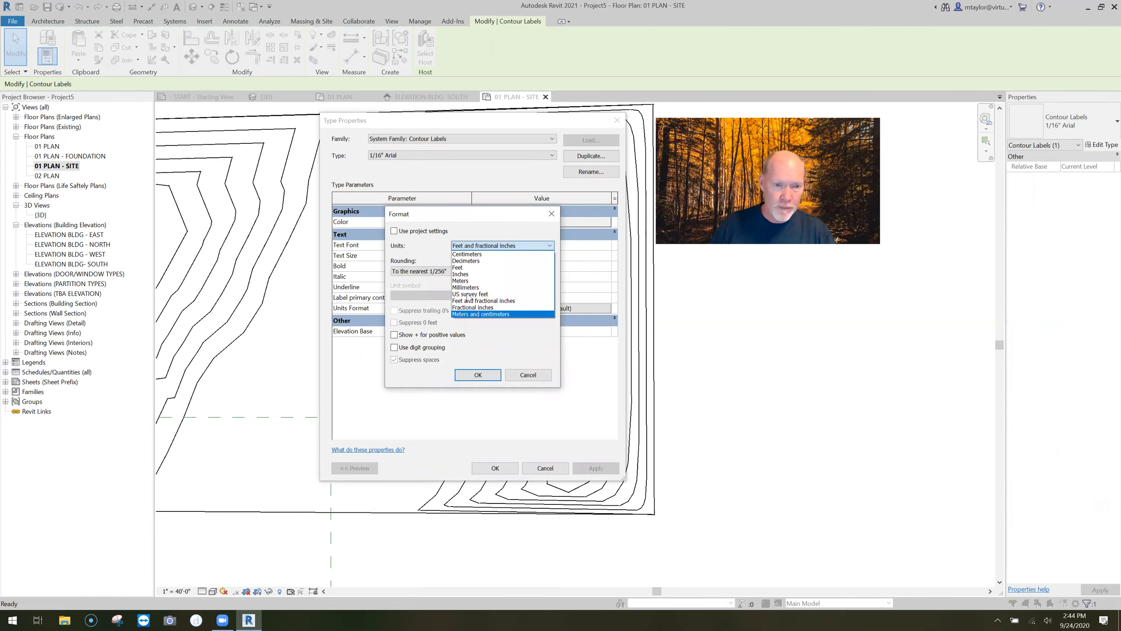
pyautogui.click(481, 295)
pyautogui.click(481, 377)
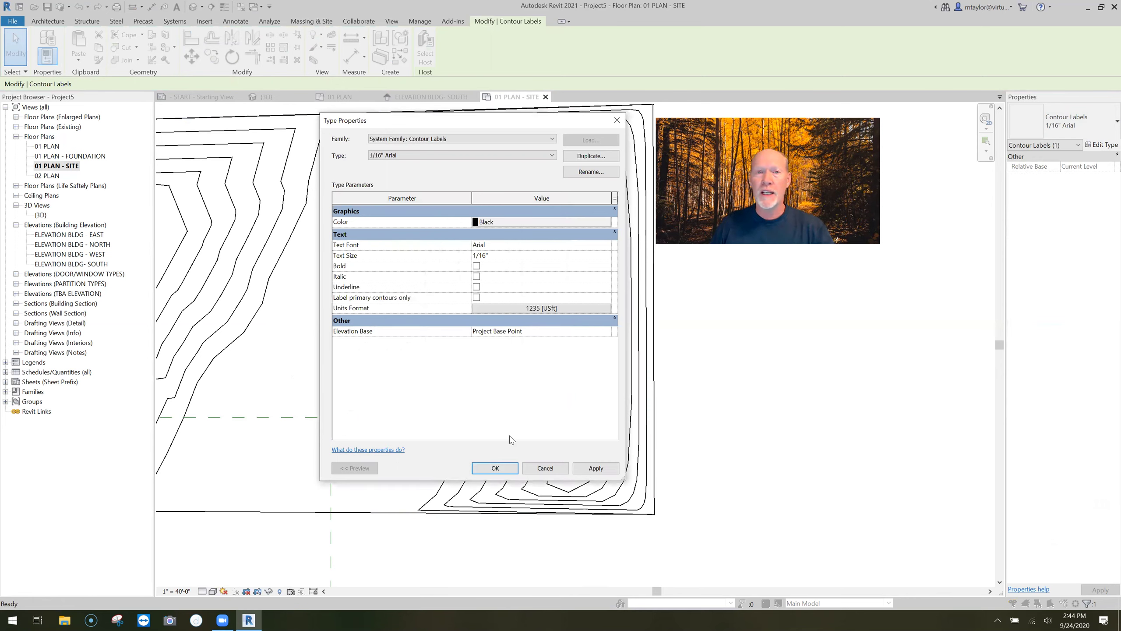
pyautogui.click(495, 468)
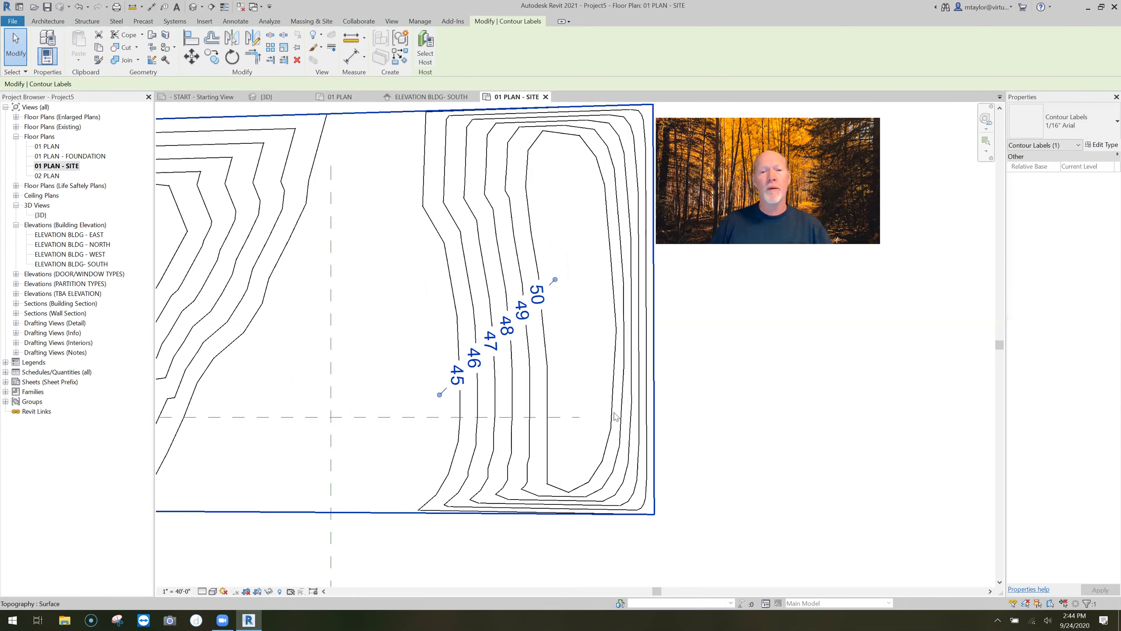
pyautogui.scroll(-1, 612, 412)
pyautogui.press('Escape')
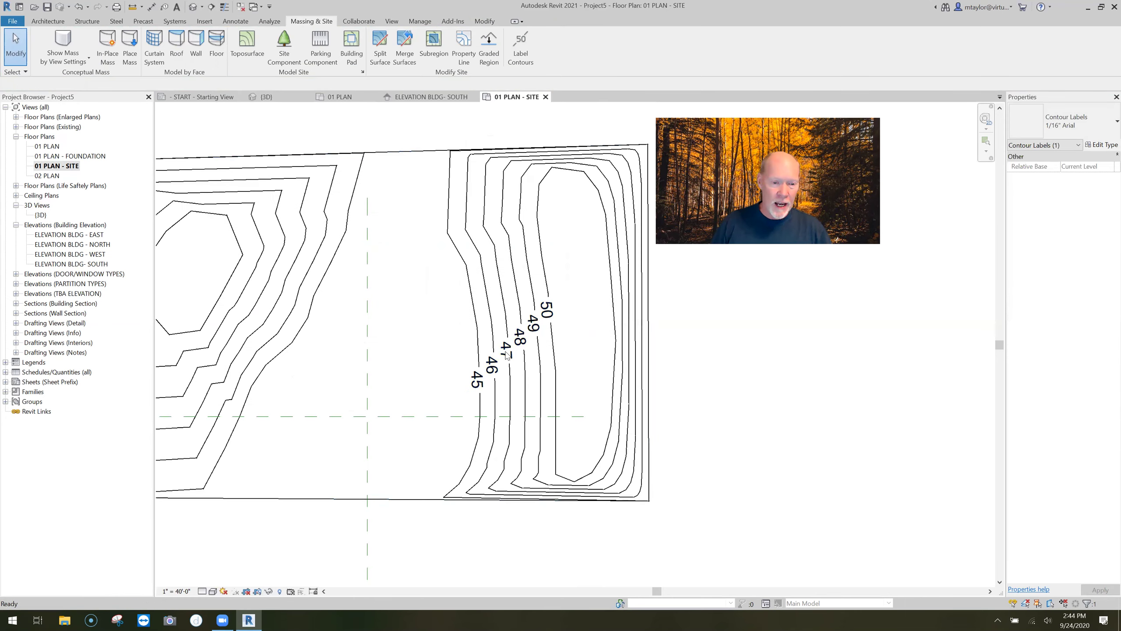
# Create a similar contour label line across the western hill's contours from 45 to 50.
pyautogui.click(547, 309)
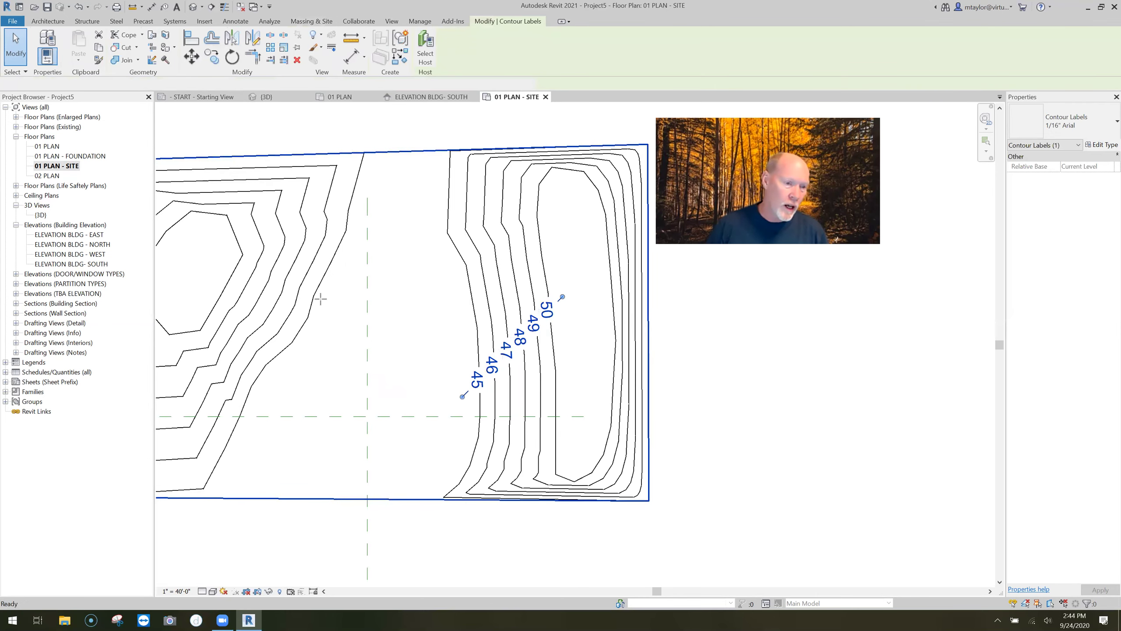
pyautogui.press('c')
pyautogui.press('s')
pyautogui.click(338, 282)
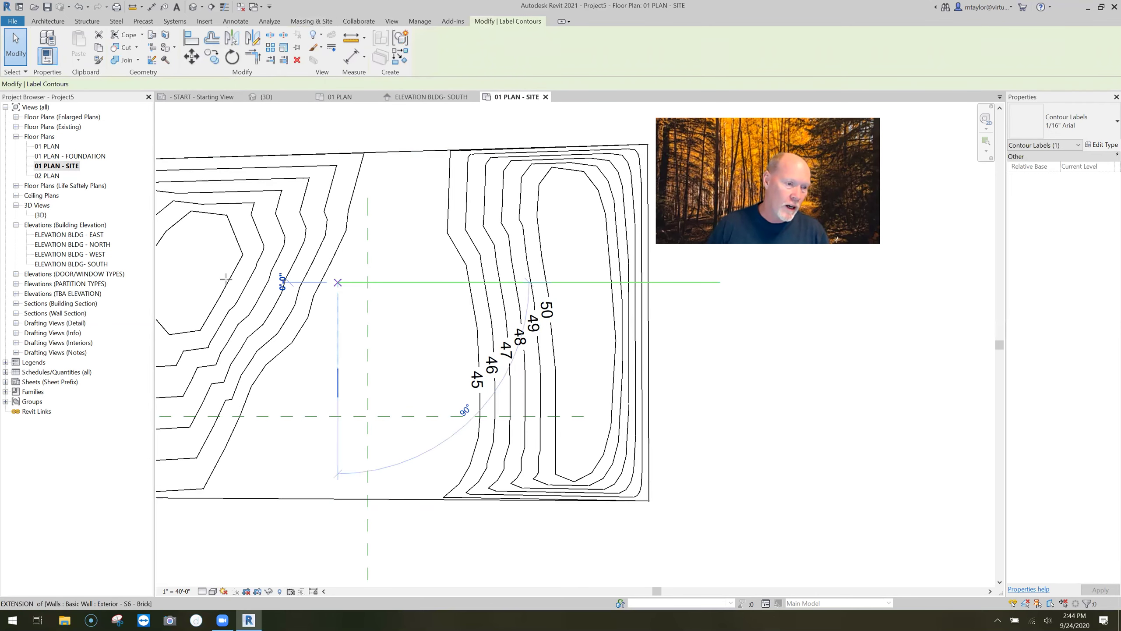
pyautogui.click(294, 295)
pyautogui.press('Escape')
pyautogui.scroll(2, 239, 282)
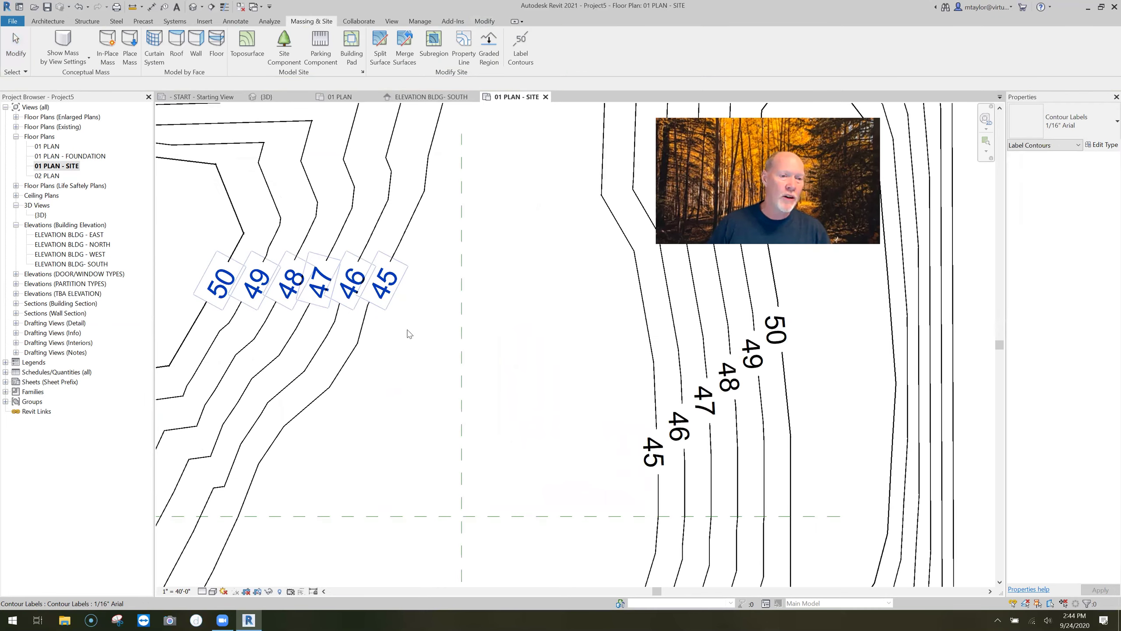
pyautogui.press('Escape')
pyautogui.scroll(-2, 375, 385)
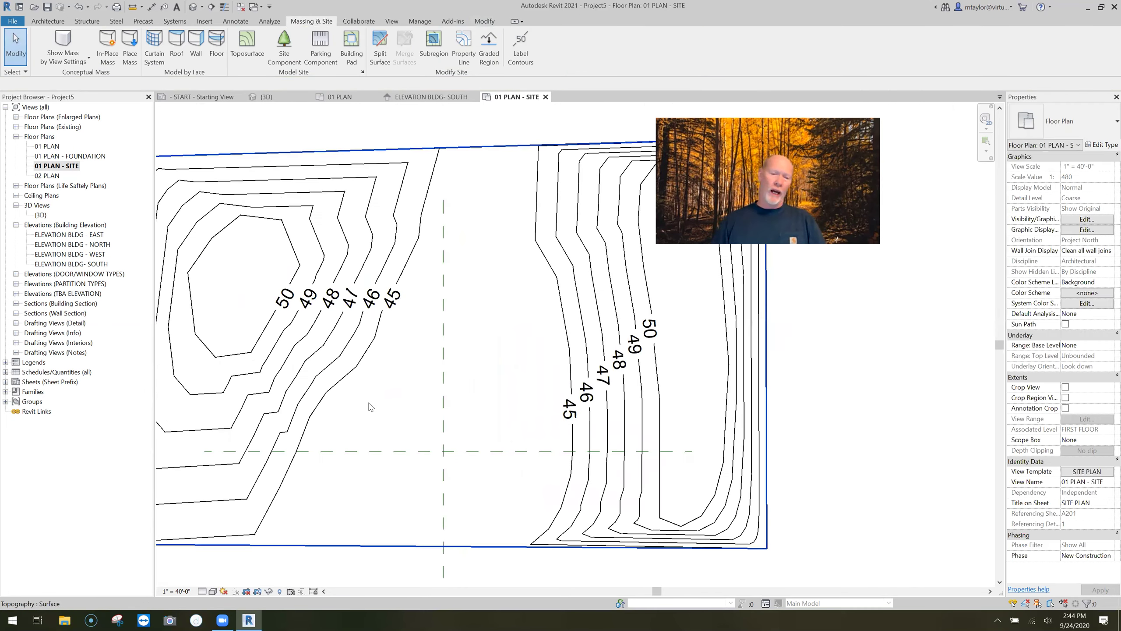
pyautogui.scroll(-1, 371, 405)
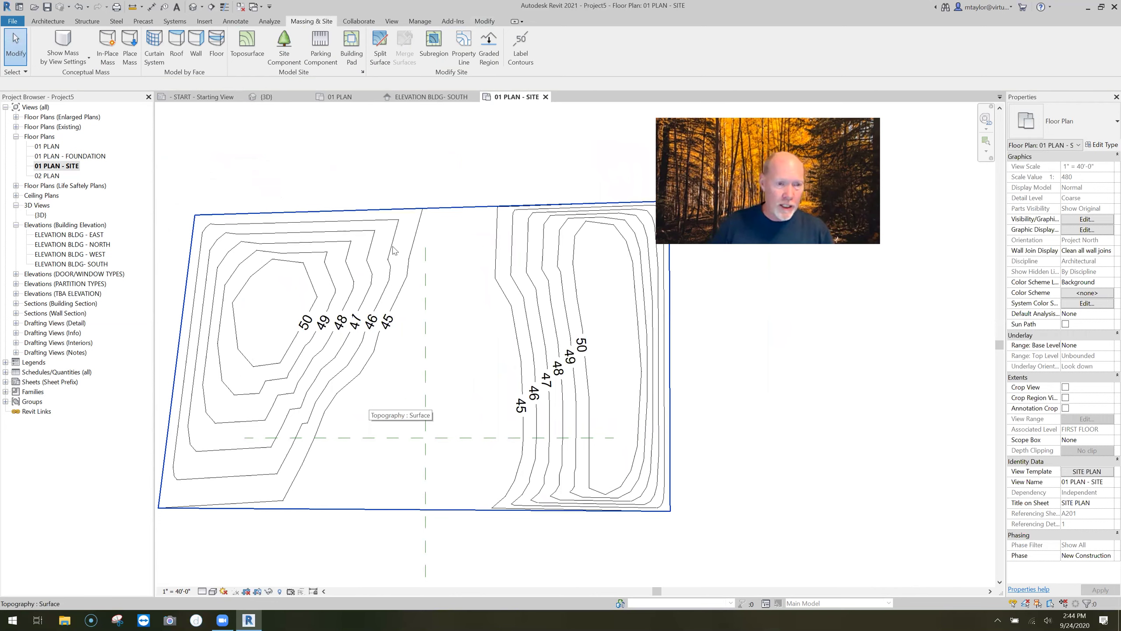
# Window-select the area between the hills to locate the building hidden by the topography, and clear the selection.
pyautogui.moveTo(356, 179); pyautogui.dragTo(530, 490)
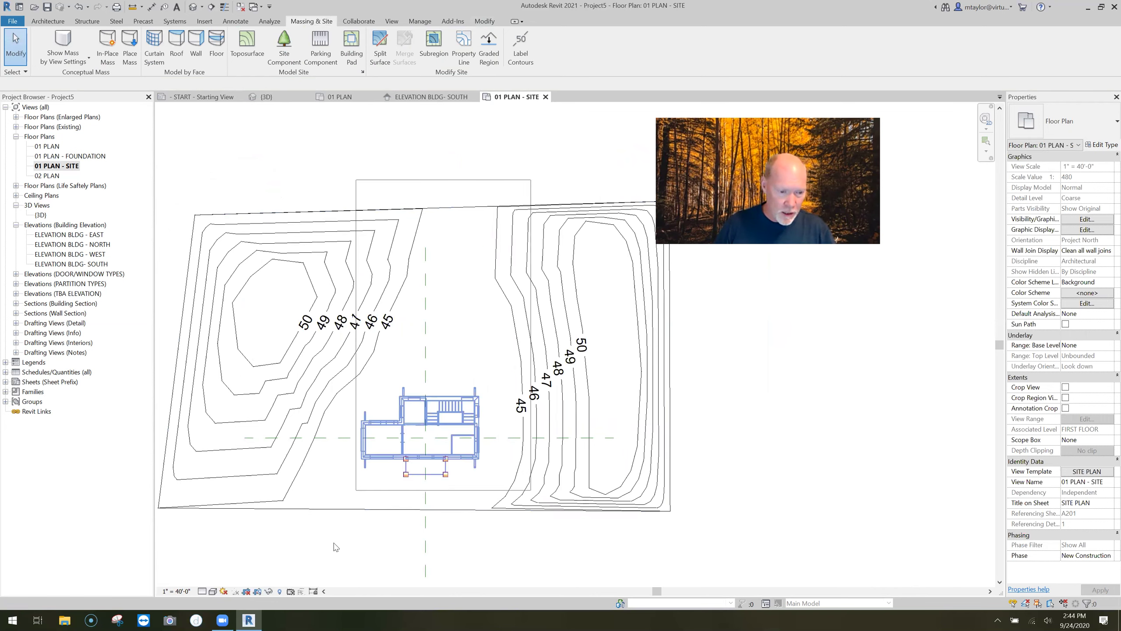
pyautogui.moveTo(321, 544); pyautogui.dragTo(508, 373)
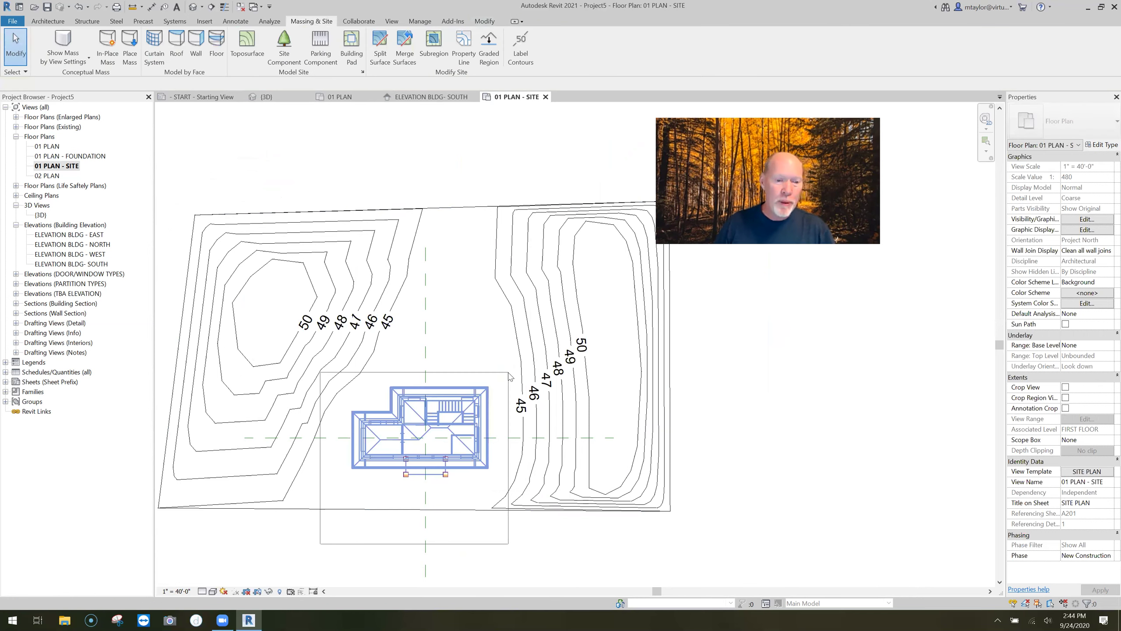
pyautogui.press('Delete')
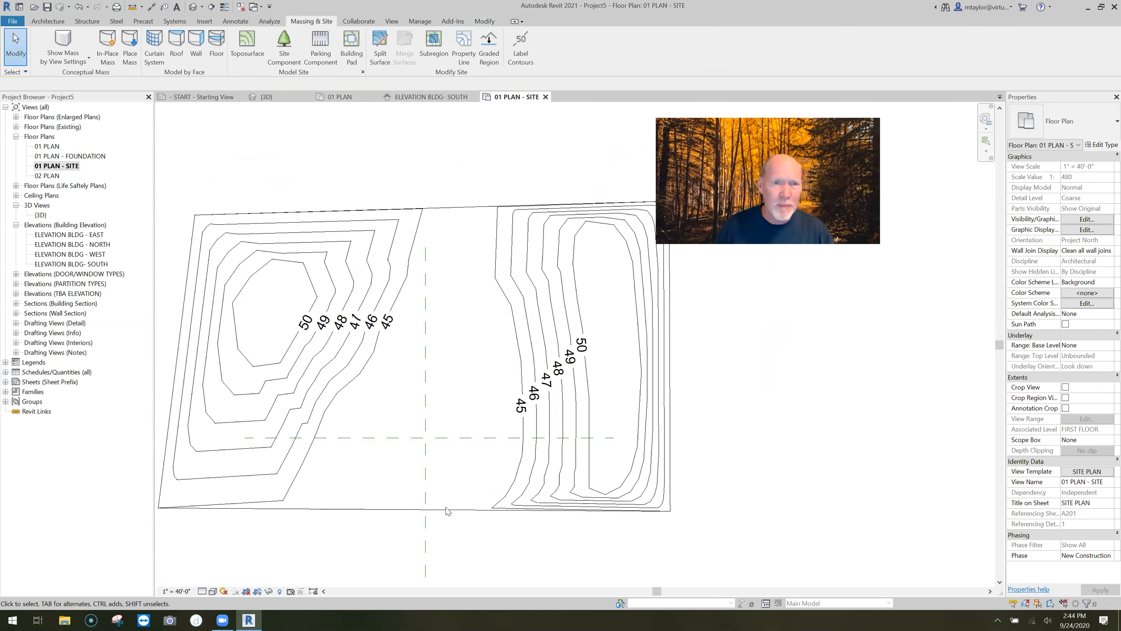
pyautogui.scroll(-2, 421, 289)
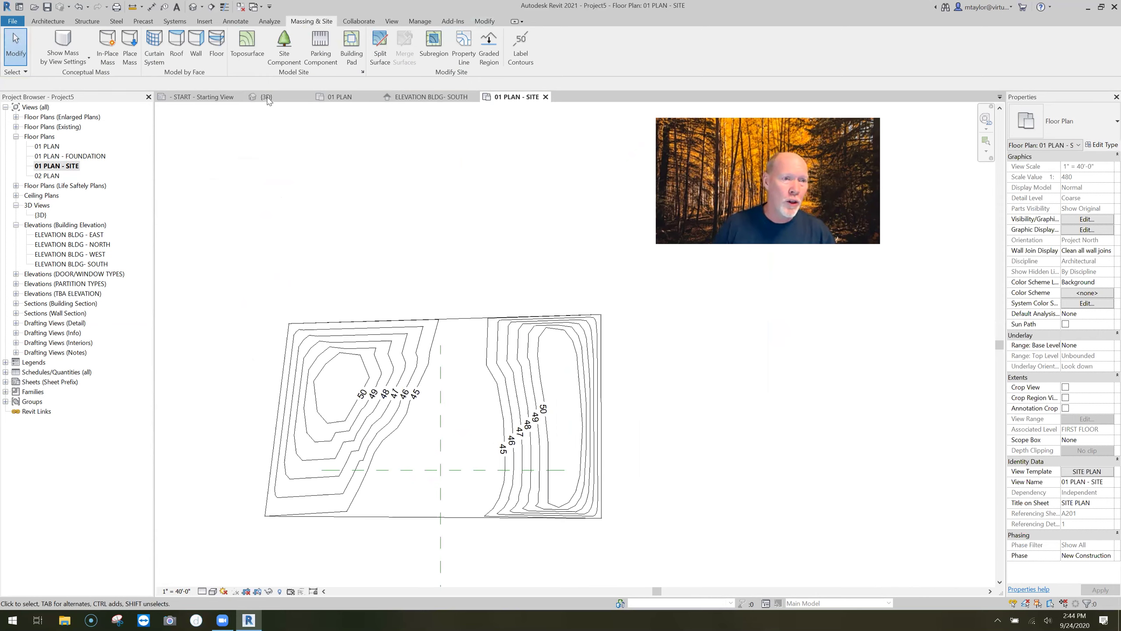
# Turn off the section box in the 3D view and examine the topography's position relative to the building.
pyautogui.scroll(-2, 406, 242)
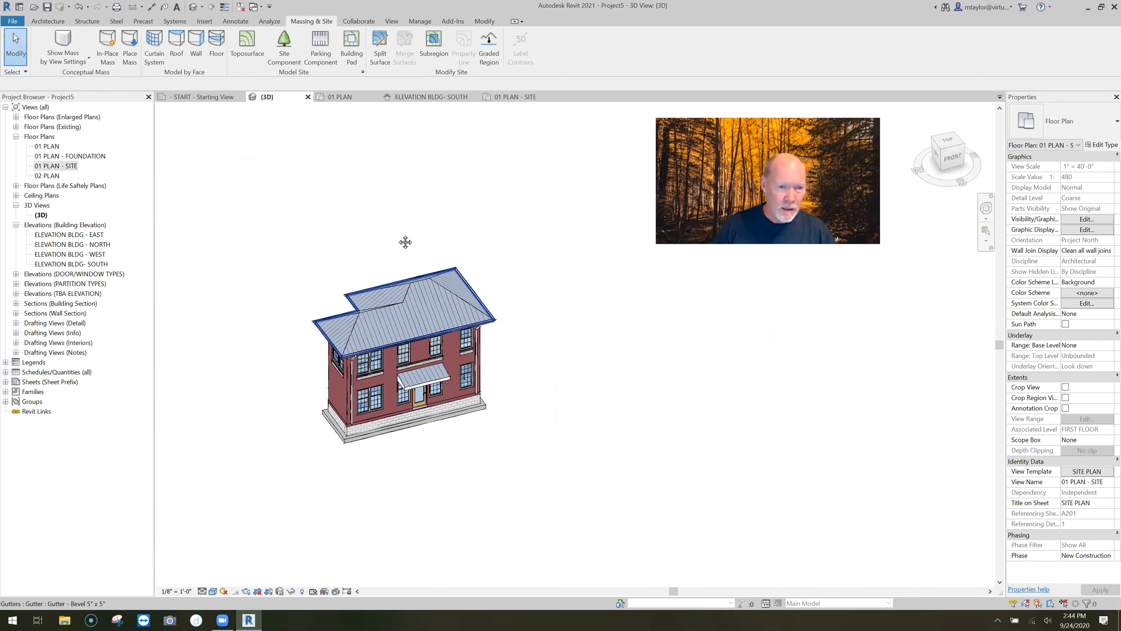
pyautogui.moveTo(466, 283); pyautogui.dragTo(450, 359, button='middle')
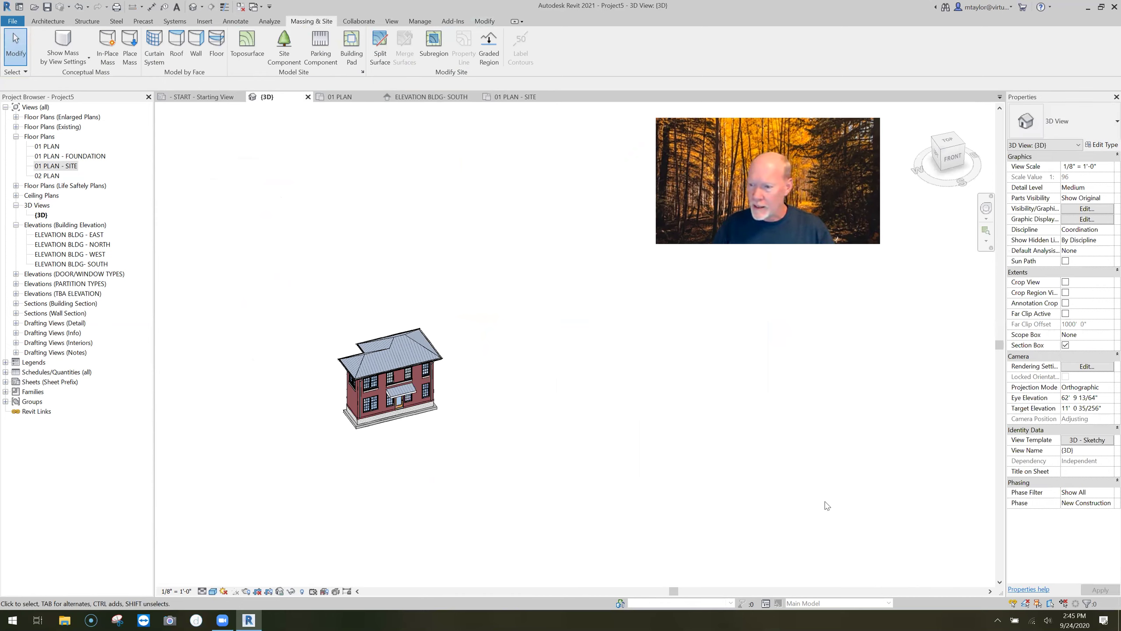
pyautogui.click(1065, 345)
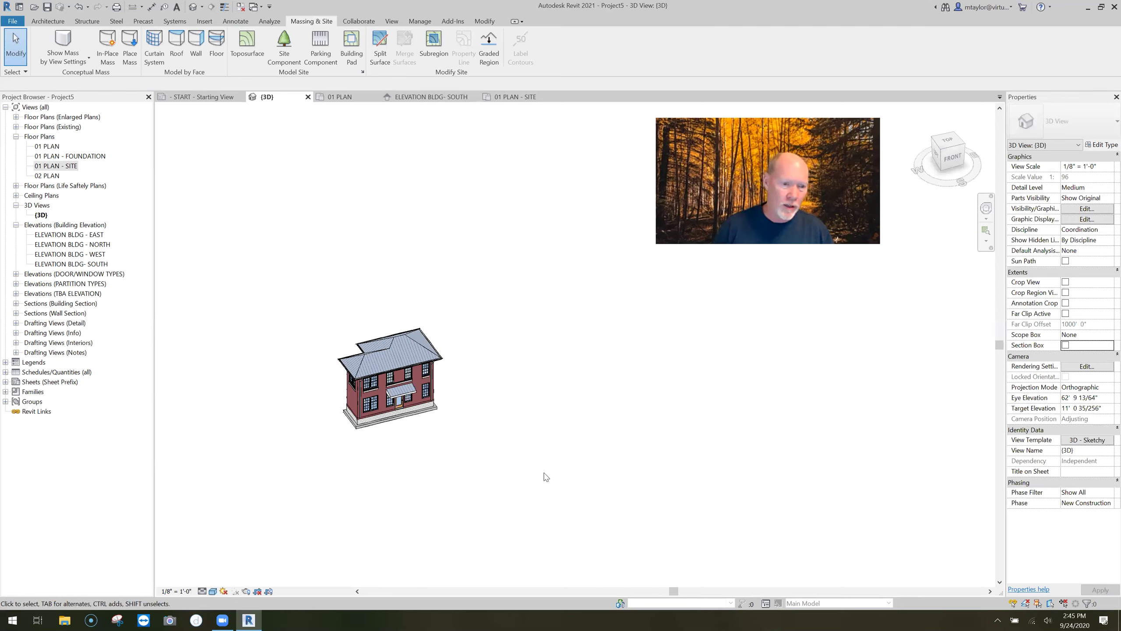
pyautogui.keyDown('shift'); pyautogui.moveTo(505, 463); pyautogui.dragTo(505, 390, button='middle'); pyautogui.keyUp('shift')
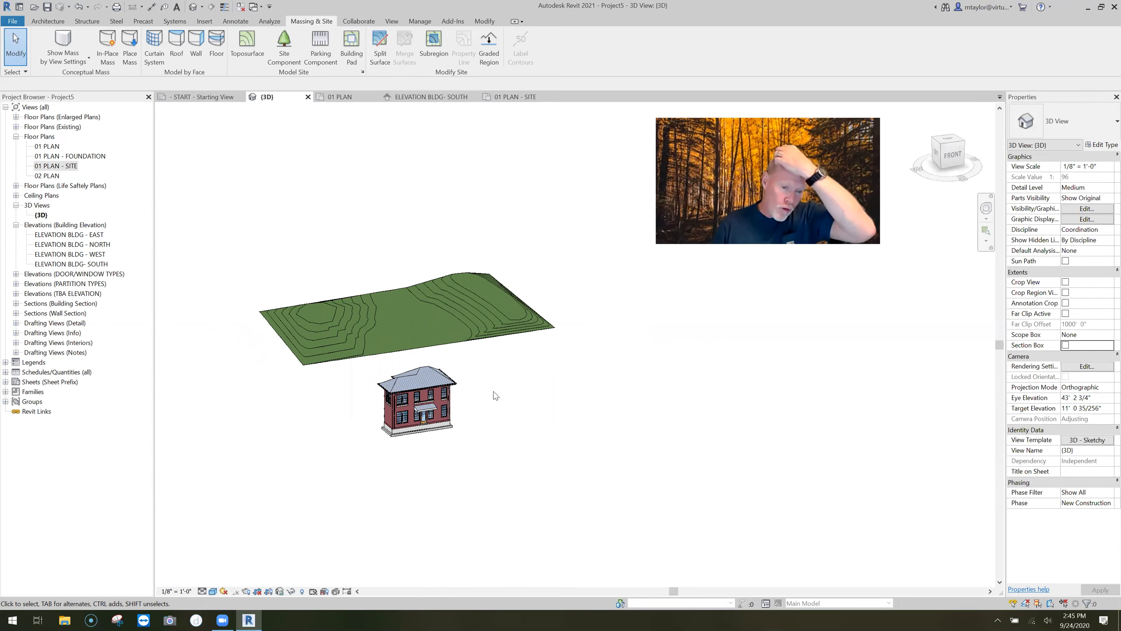
pyautogui.keyDown('shift'); pyautogui.moveTo(528, 430); pyautogui.dragTo(517, 400, button='middle'); pyautogui.keyUp('shift')
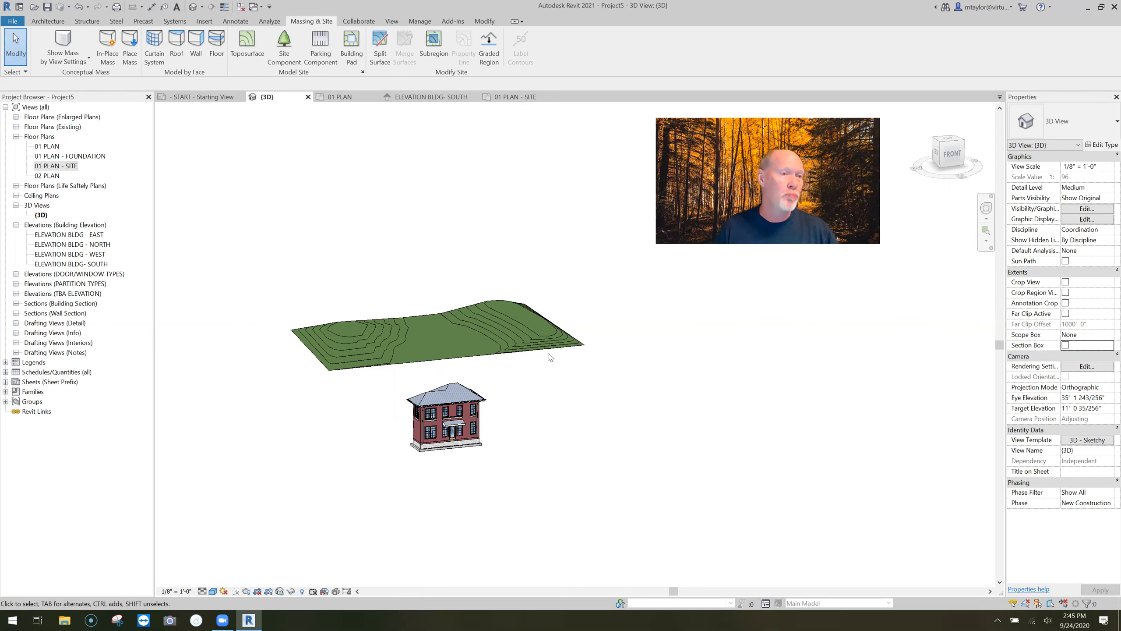
# In the south elevation, move the toposurface straight down from above the roof to below the building's footing.
pyautogui.click(429, 97)
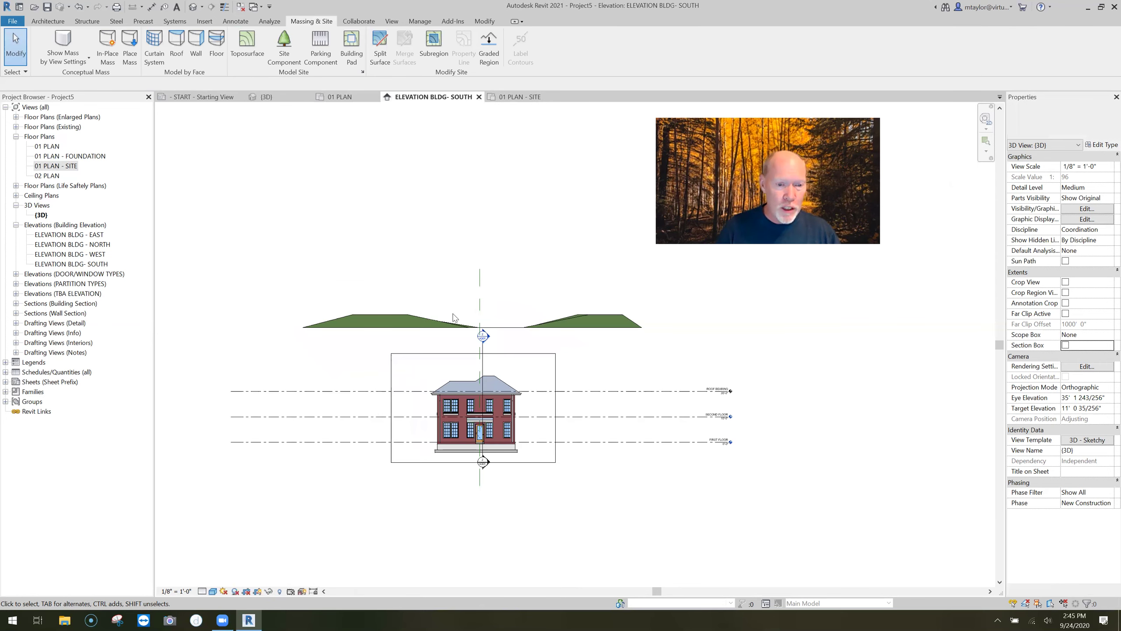
pyautogui.scroll(2, 537, 344)
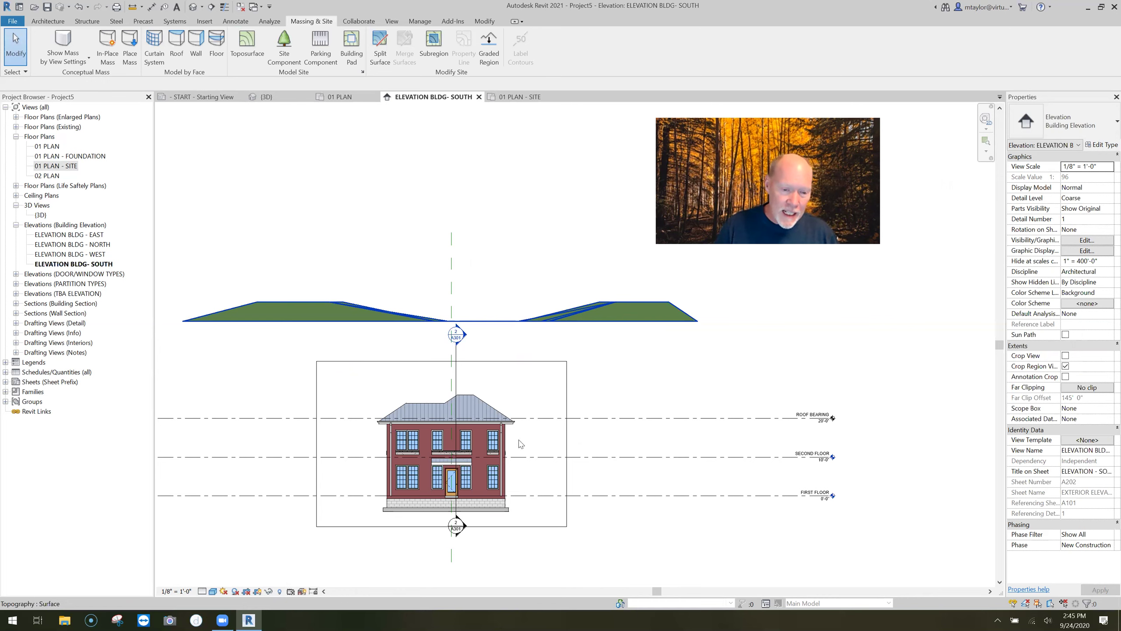
pyautogui.moveTo(593, 508); pyautogui.dragTo(516, 425, button='middle')
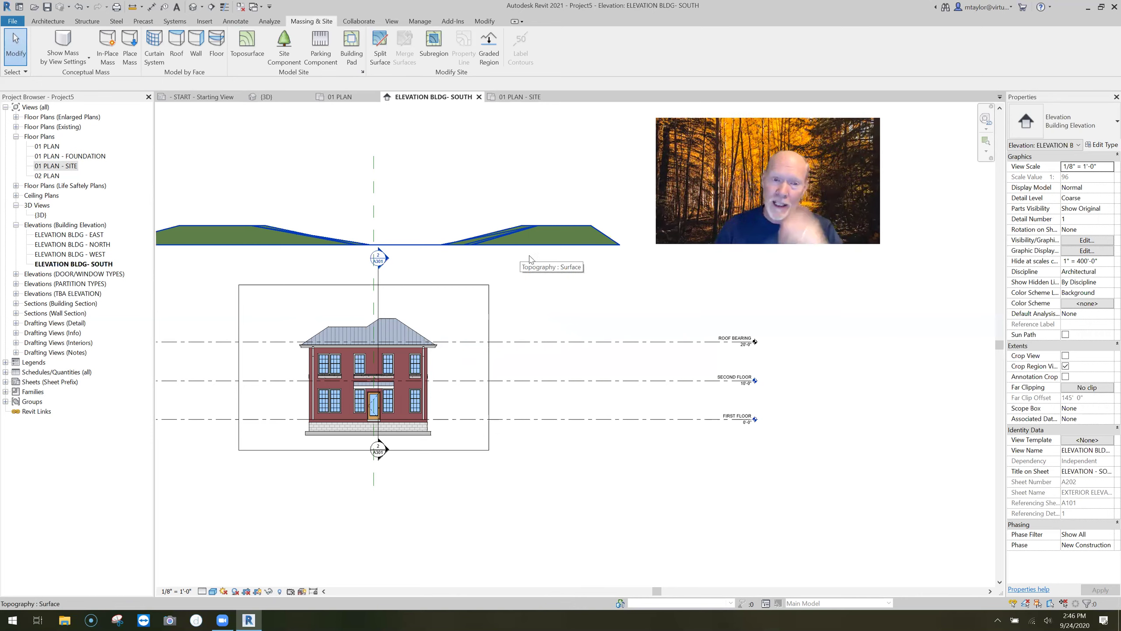
pyautogui.click(532, 249)
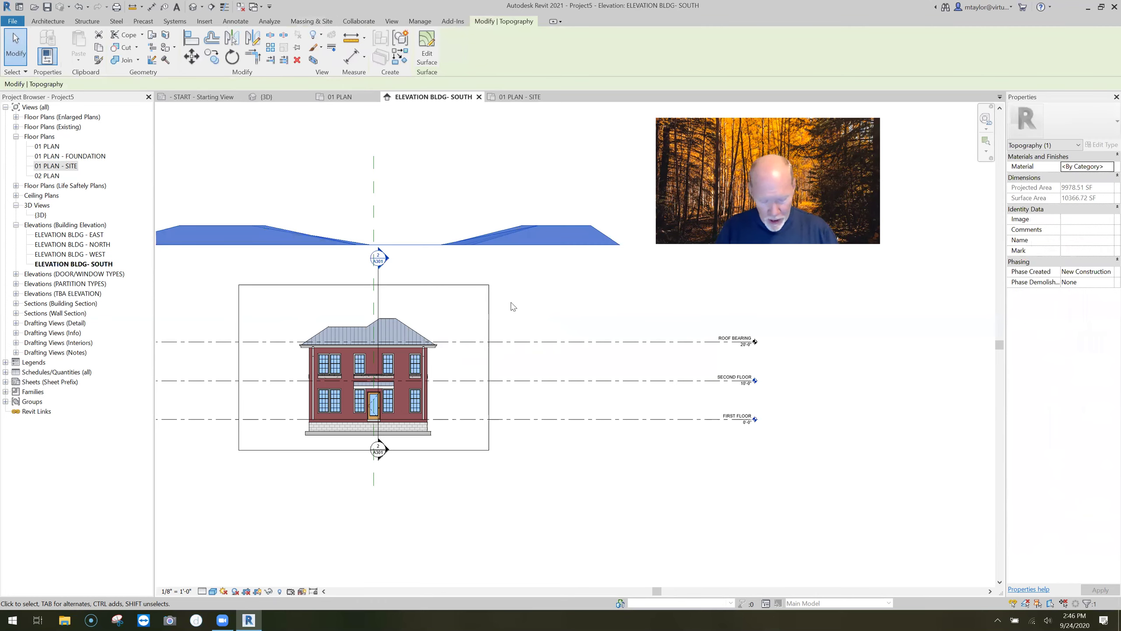
pyautogui.press('m')
pyautogui.press('v')
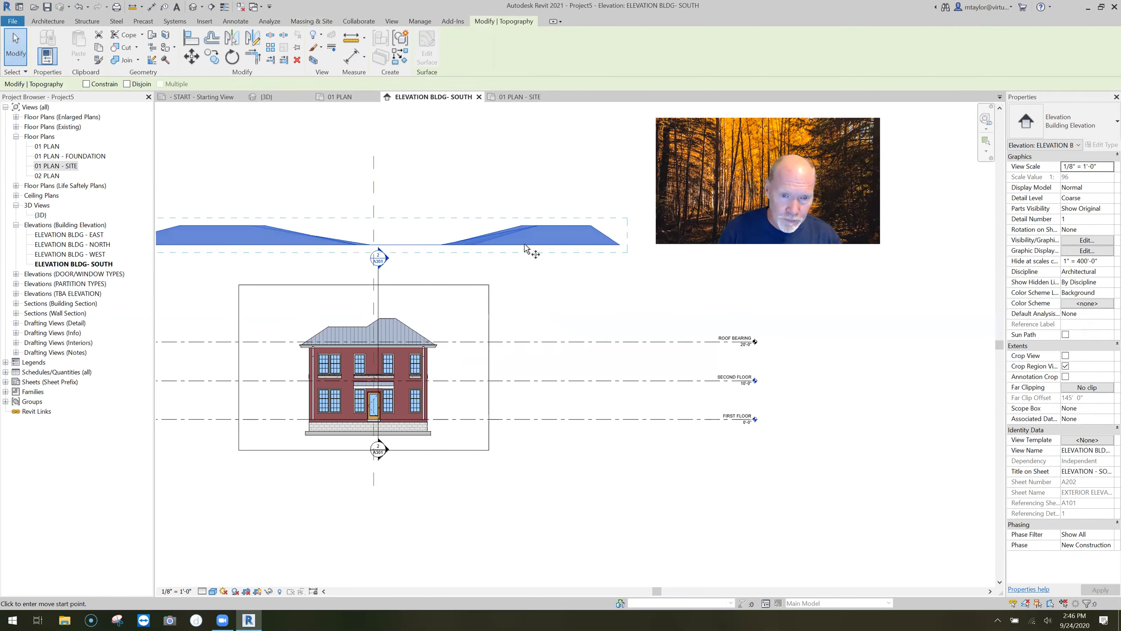
pyautogui.click(528, 251)
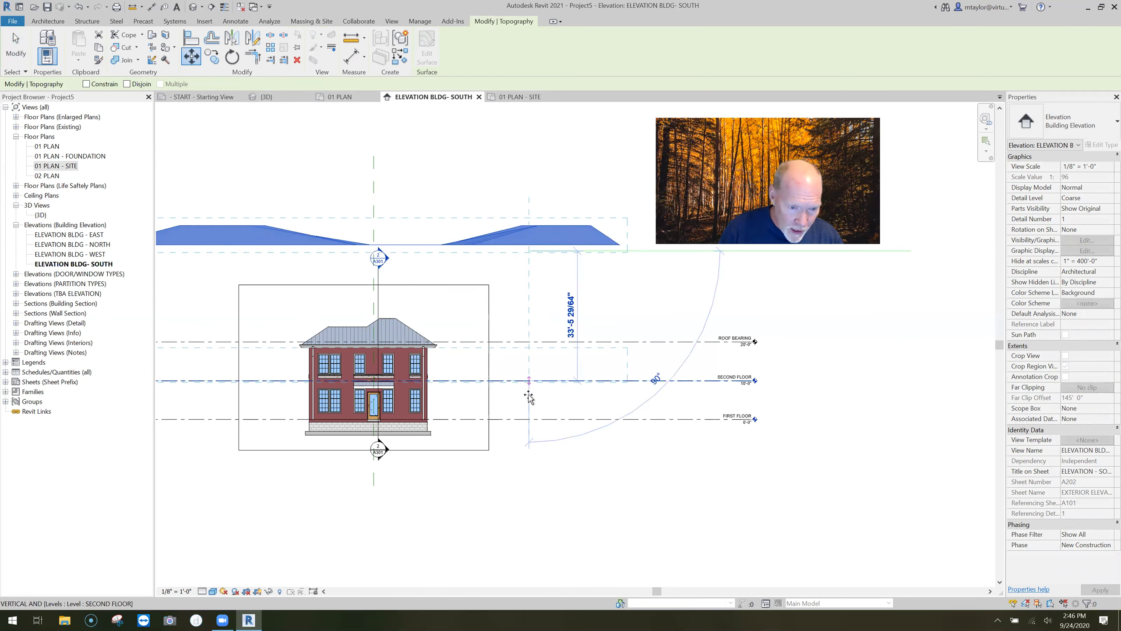
pyautogui.click(528, 471)
pyautogui.moveTo(485, 530); pyautogui.dragTo(603, 514, button='middle')
pyautogui.click(596, 511)
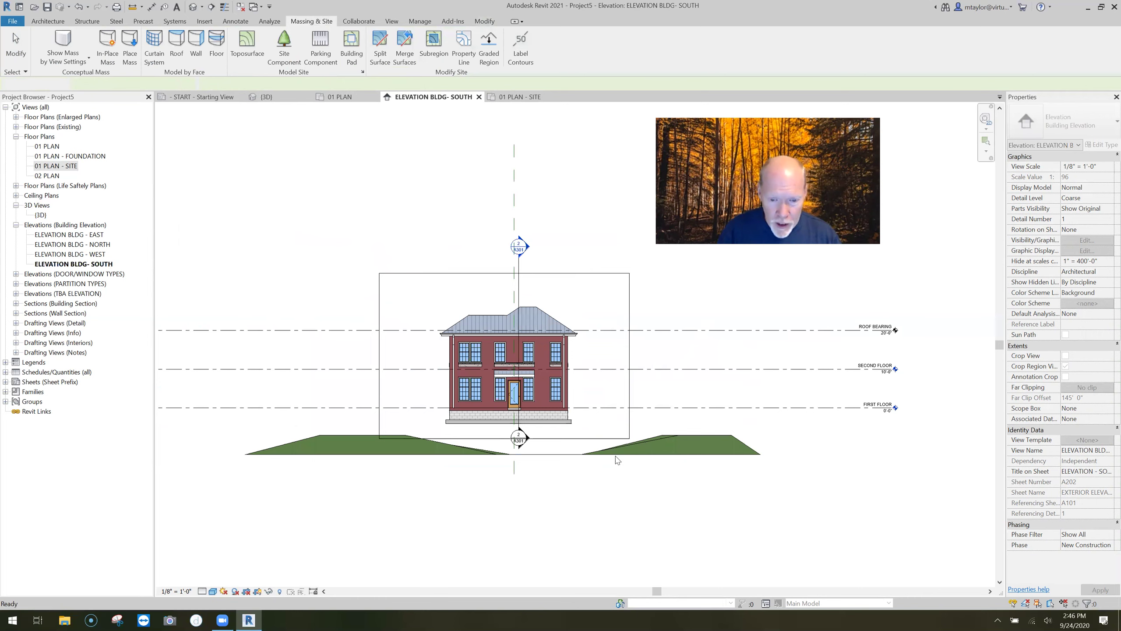
# Nudge the toposurface up toward the footing, deleting the contour labels that no longer intersect any contours.
pyautogui.click(592, 496)
pyautogui.press('Up')
pyautogui.press('Up')
pyautogui.press('Up')
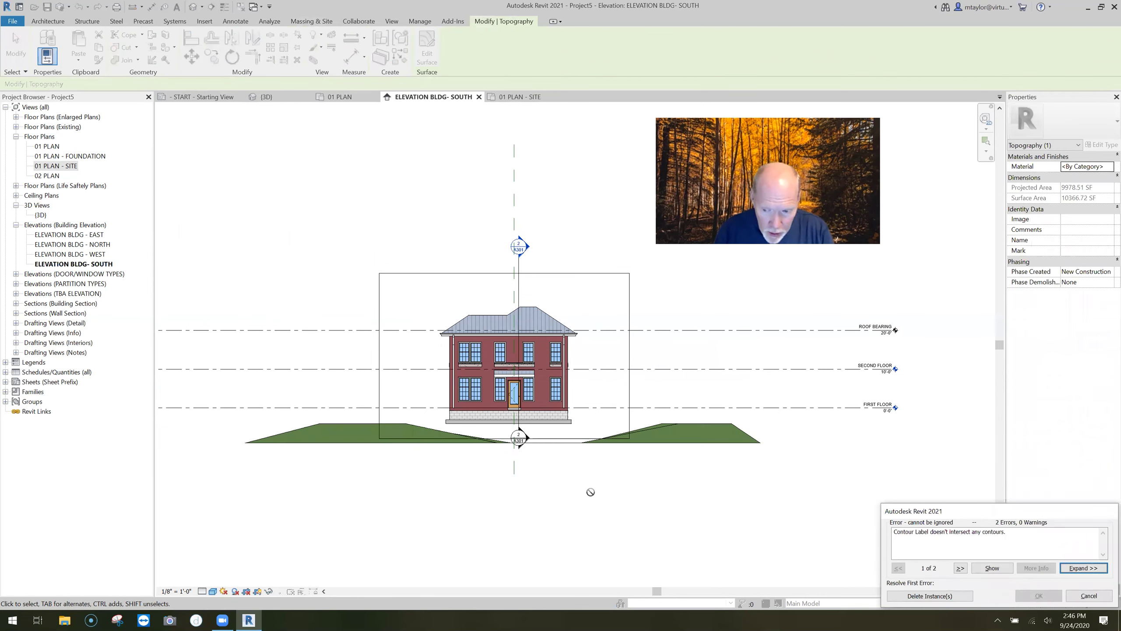
pyautogui.click(940, 597)
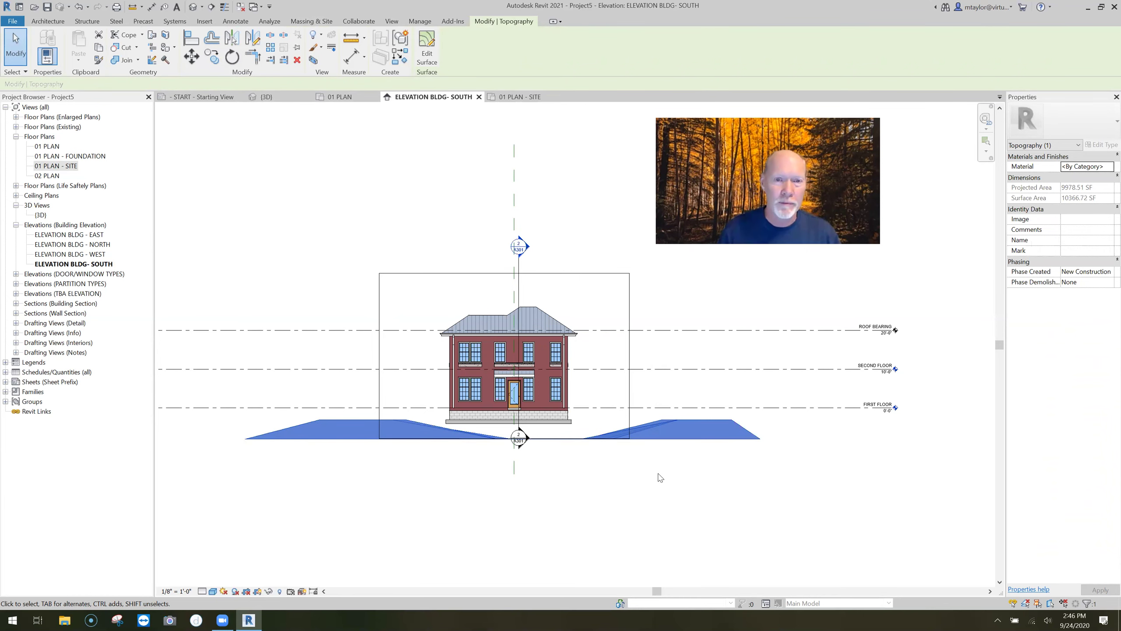
# Nudge the toposurface further up in the south elevation until its flat area meets the foundation wall just below the first floor.
pyautogui.hotkey('ctrl', 'Tab')
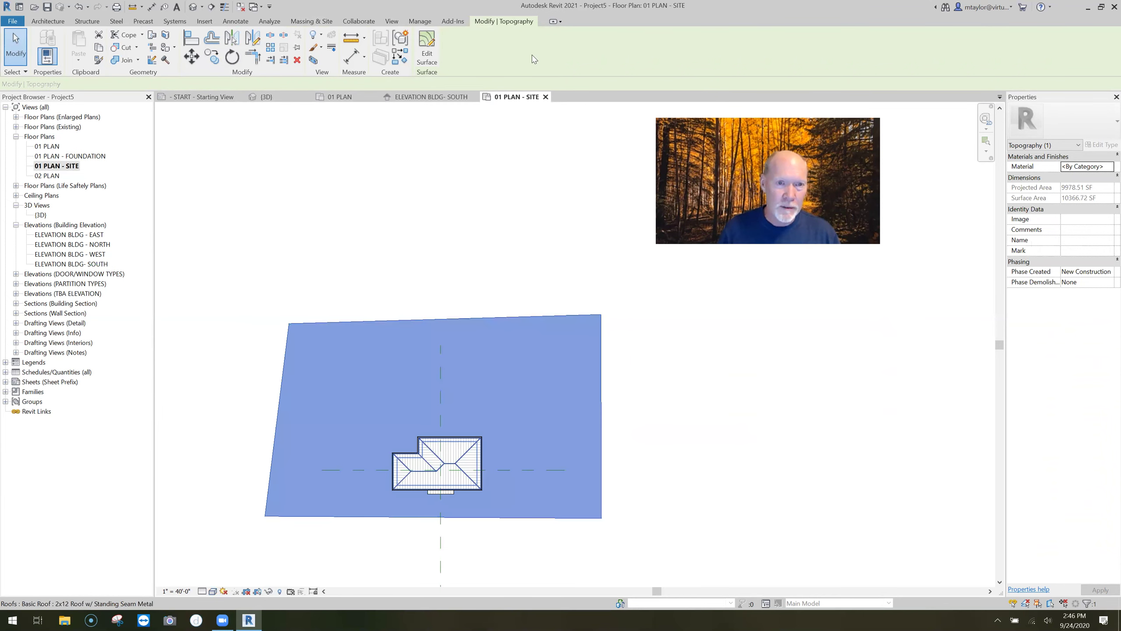
pyautogui.hotkey('ctrl', 'shift', 'Tab')
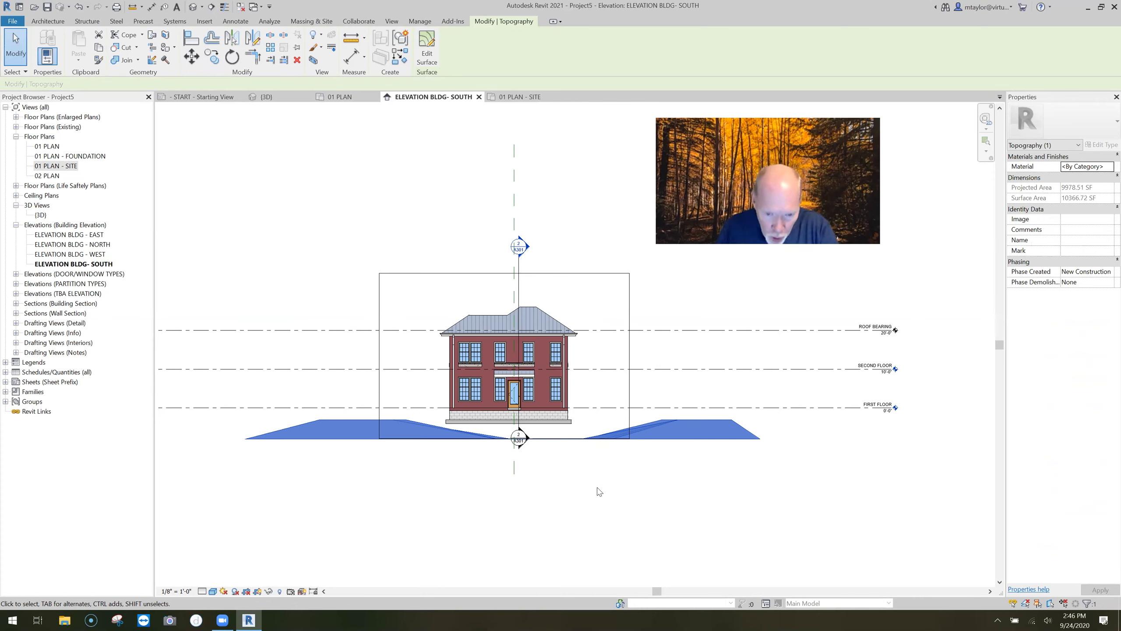
pyautogui.press('Up')
pyautogui.press('Up')
pyautogui.press('Up')
pyautogui.press('Up')
pyautogui.press('Up')
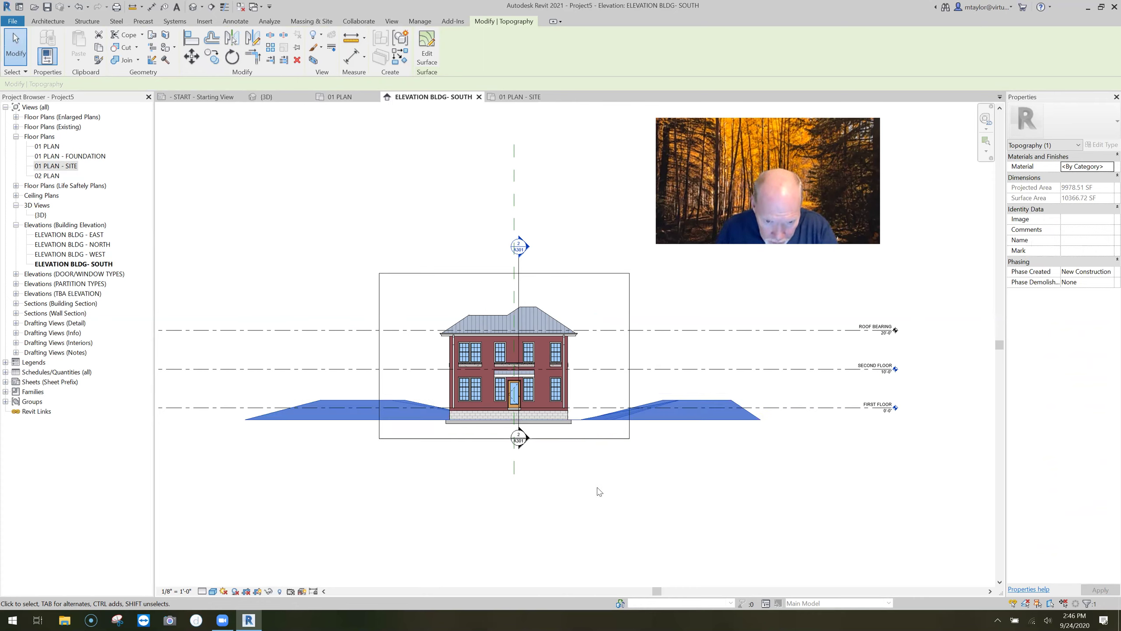
pyautogui.press('Up')
pyautogui.press('Up')
pyautogui.scroll(3, 555, 450)
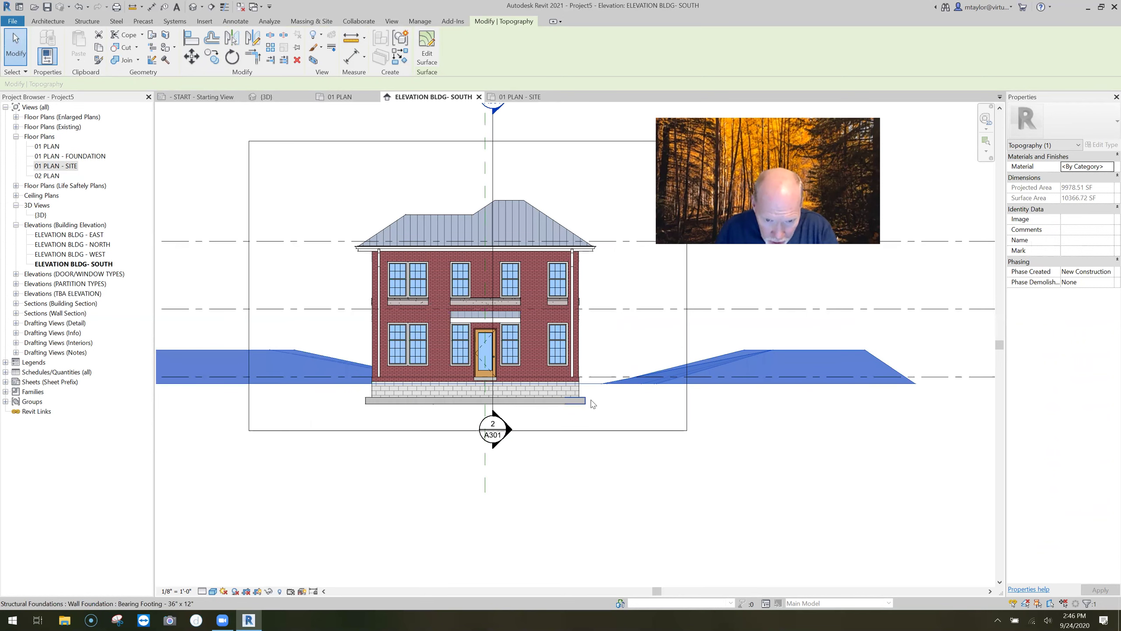
pyautogui.press('Down')
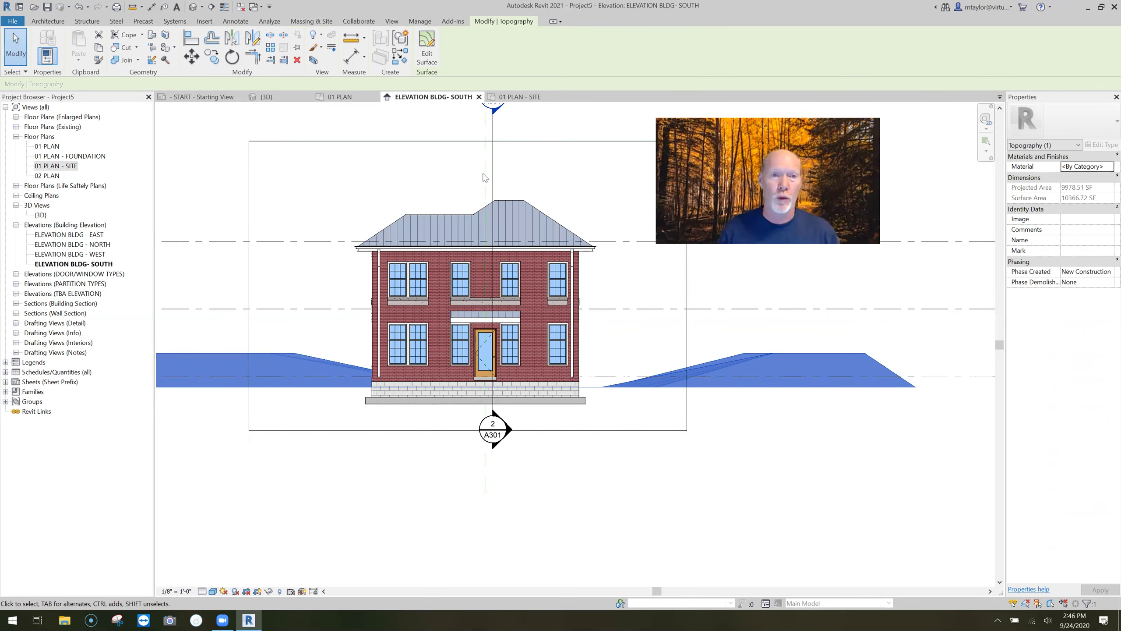
pyautogui.press('Escape')
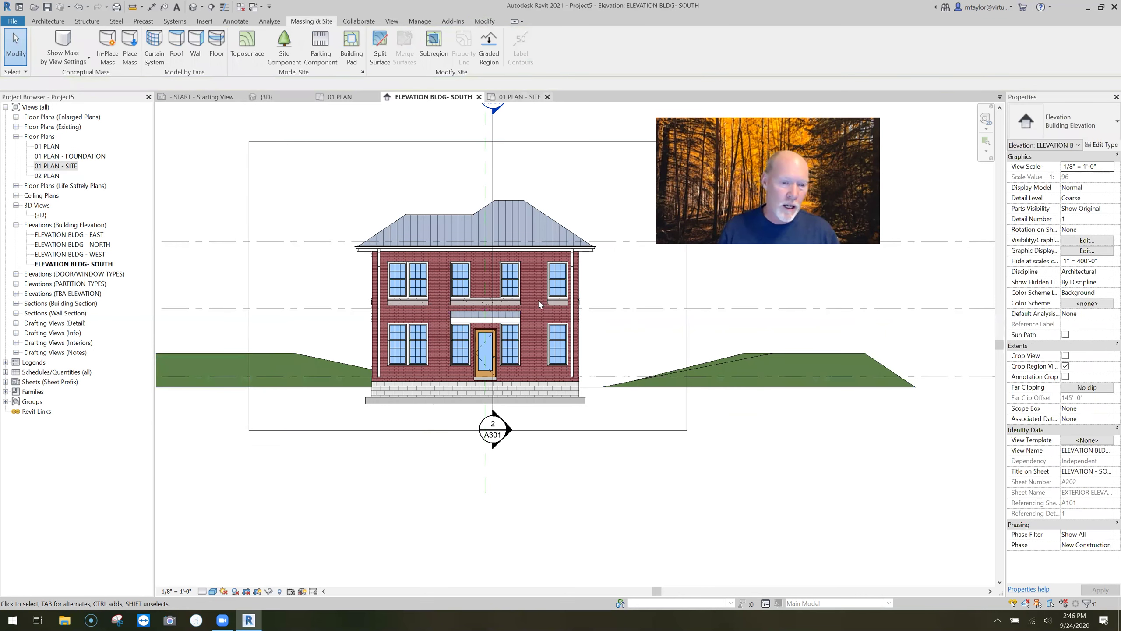
# Check the contours in the site plan, and move the toposurface up in the south elevation to align its flat area with the first floor level.
pyautogui.click(516, 96)
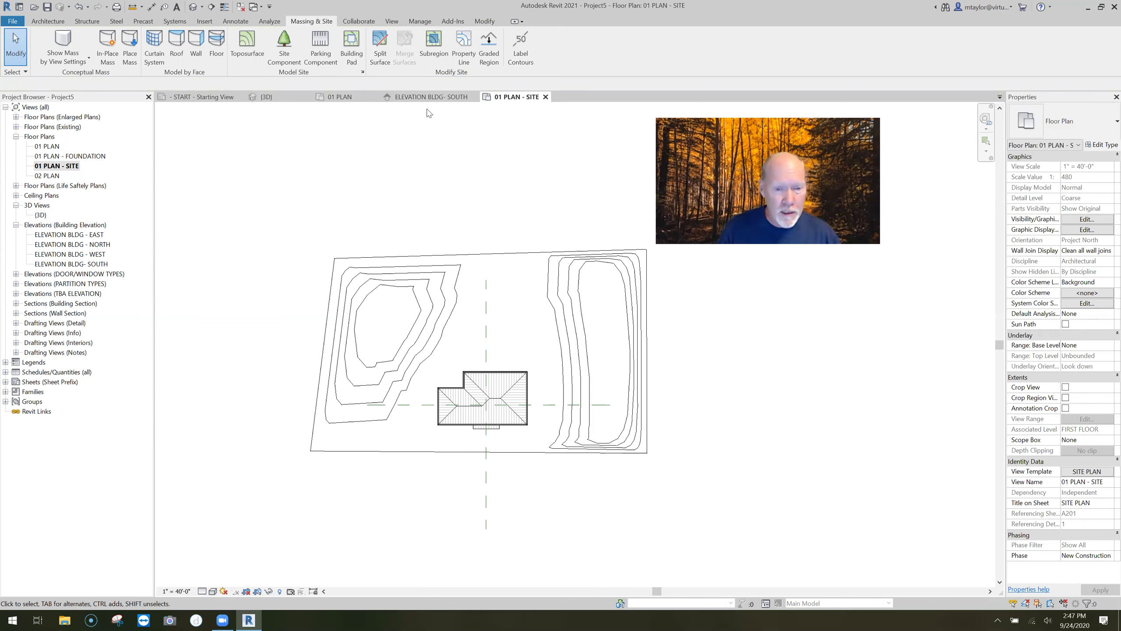
pyautogui.hotkey('ctrl', 'Tab')
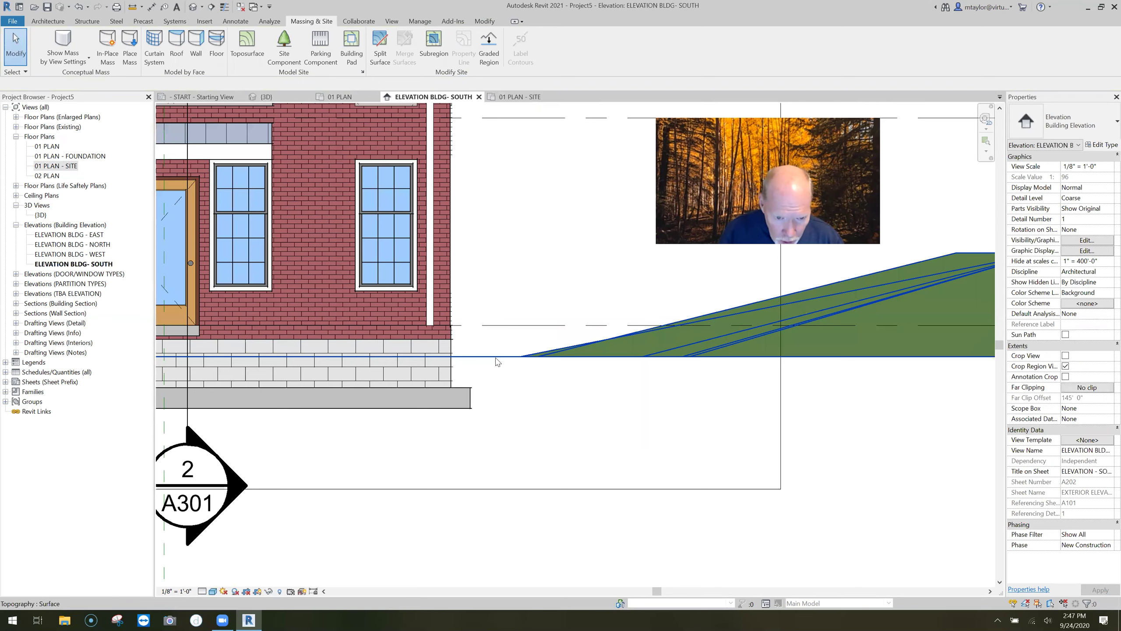
pyautogui.click(496, 359)
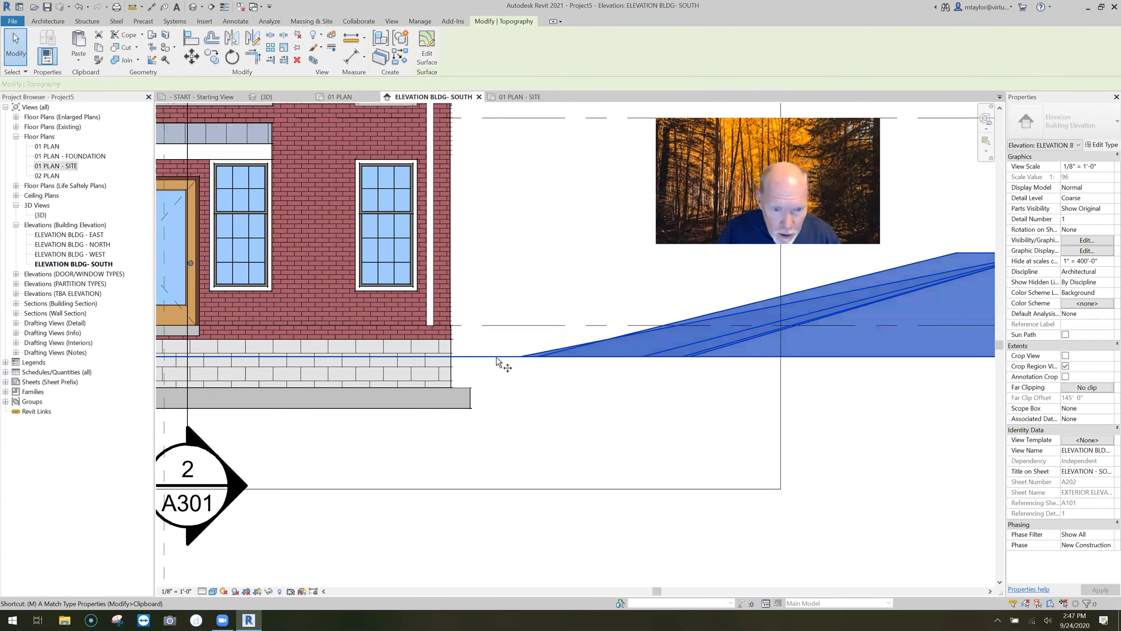
pyautogui.press('m')
pyautogui.press('v')
pyautogui.click(500, 357)
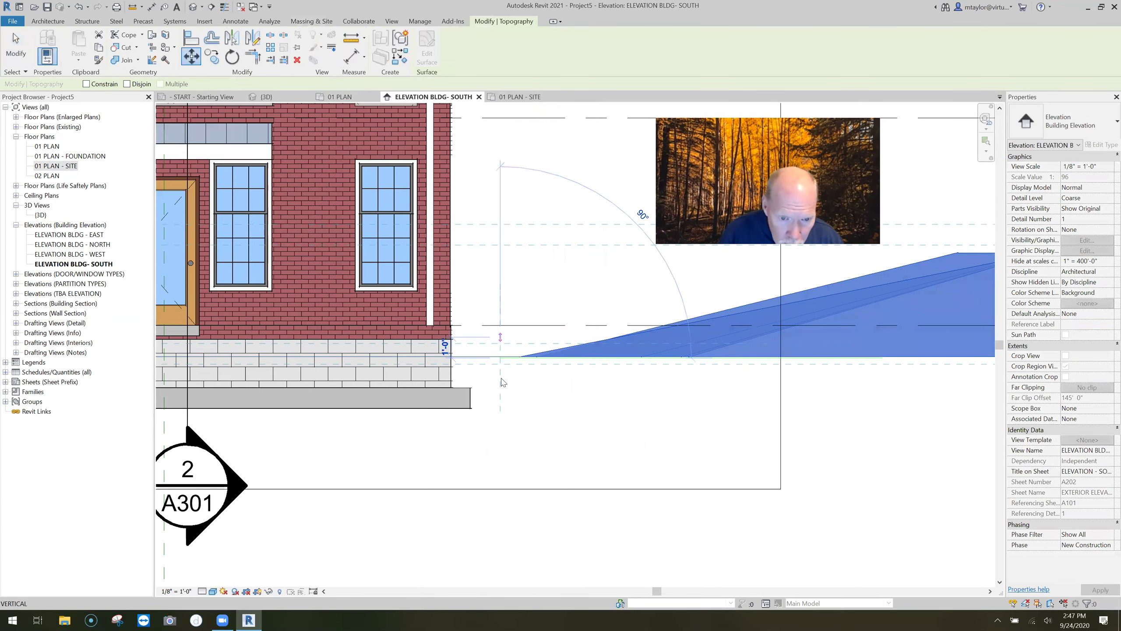
pyautogui.click(503, 325)
pyautogui.press('Escape')
pyautogui.scroll(2, 503, 325)
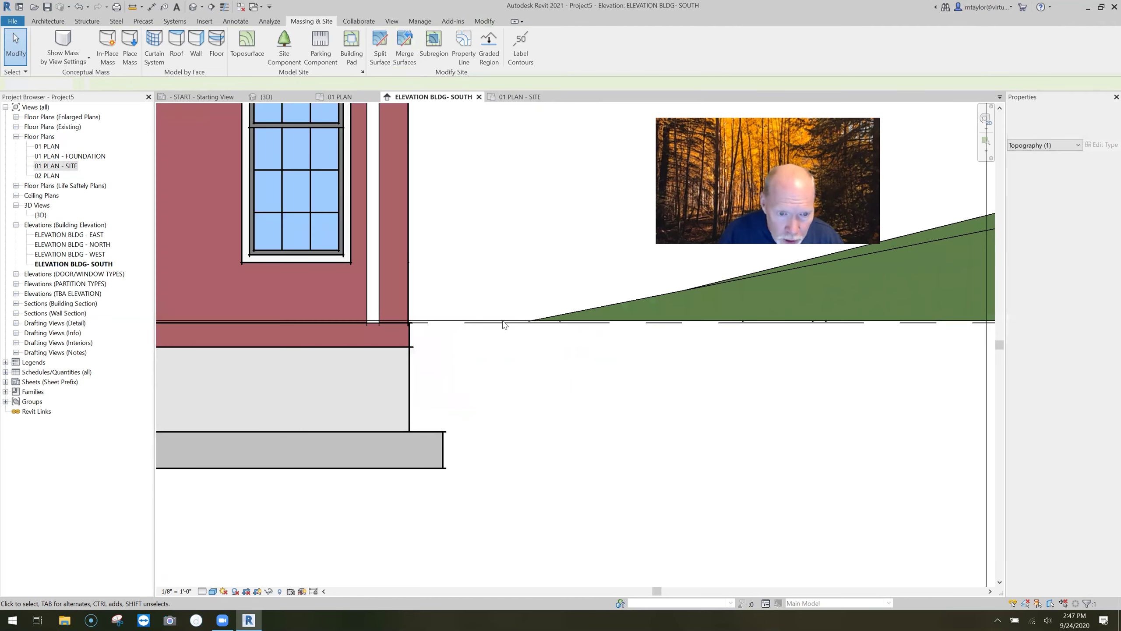
# Move the toposurface straight down 2' from the first floor level in the south elevation.
pyautogui.click(492, 335)
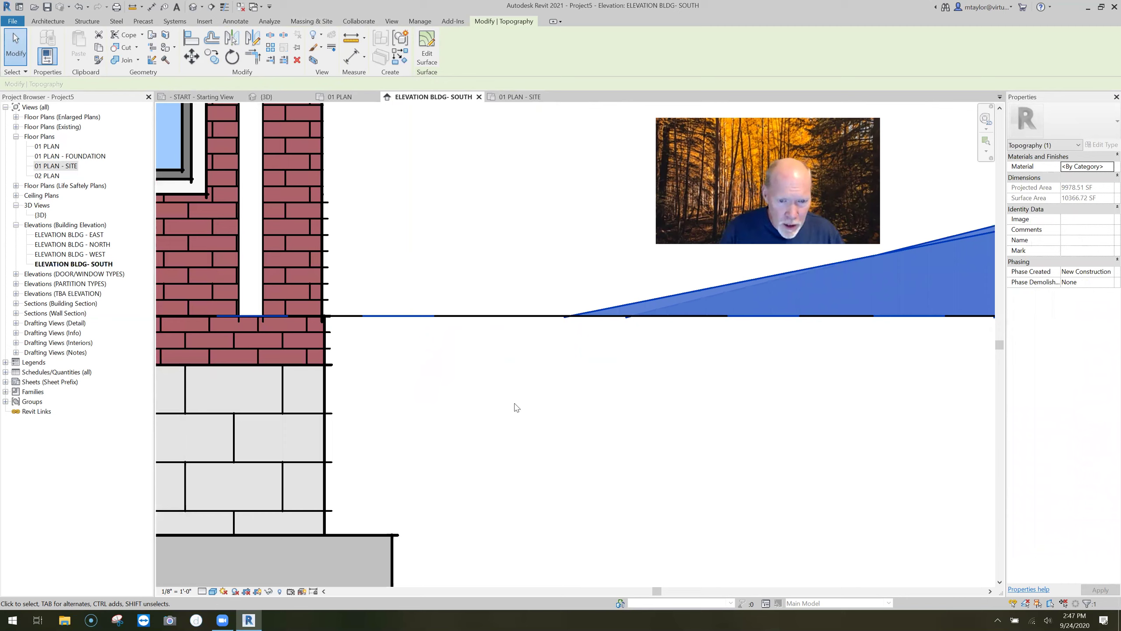
pyautogui.scroll(-2, 556, 445)
pyautogui.press('Escape')
pyautogui.click(584, 359)
pyautogui.press('m')
pyautogui.press('v')
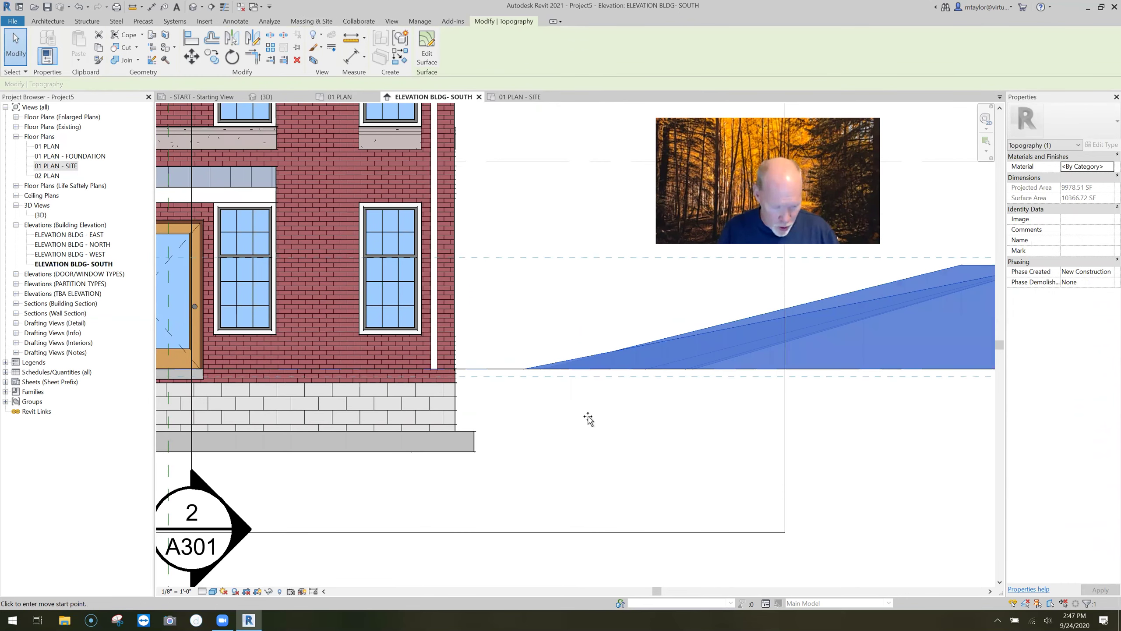
pyautogui.click(588, 416)
pyautogui.write('2')
pyautogui.press('Return')
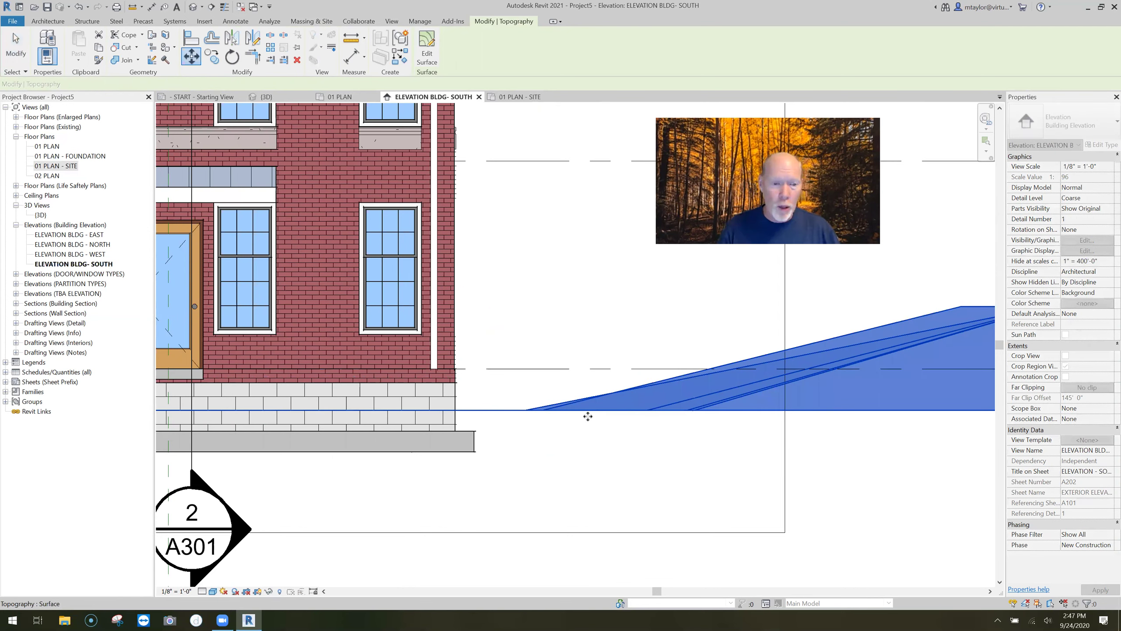
pyautogui.press('Escape')
pyautogui.scroll(-5, 568, 440)
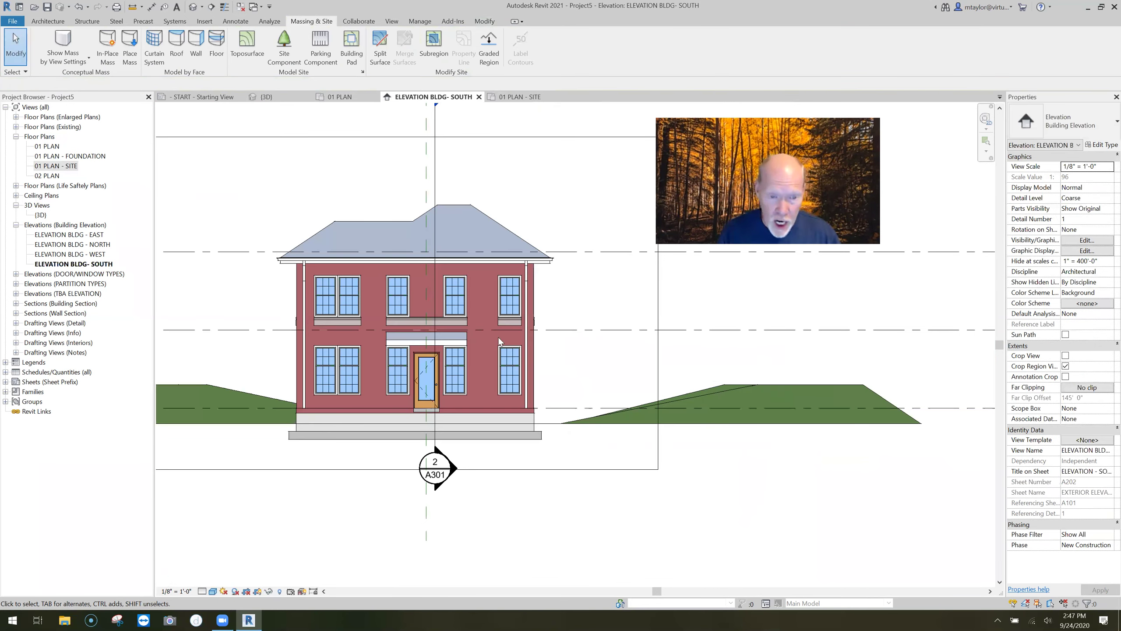
pyautogui.scroll(-2, 516, 269)
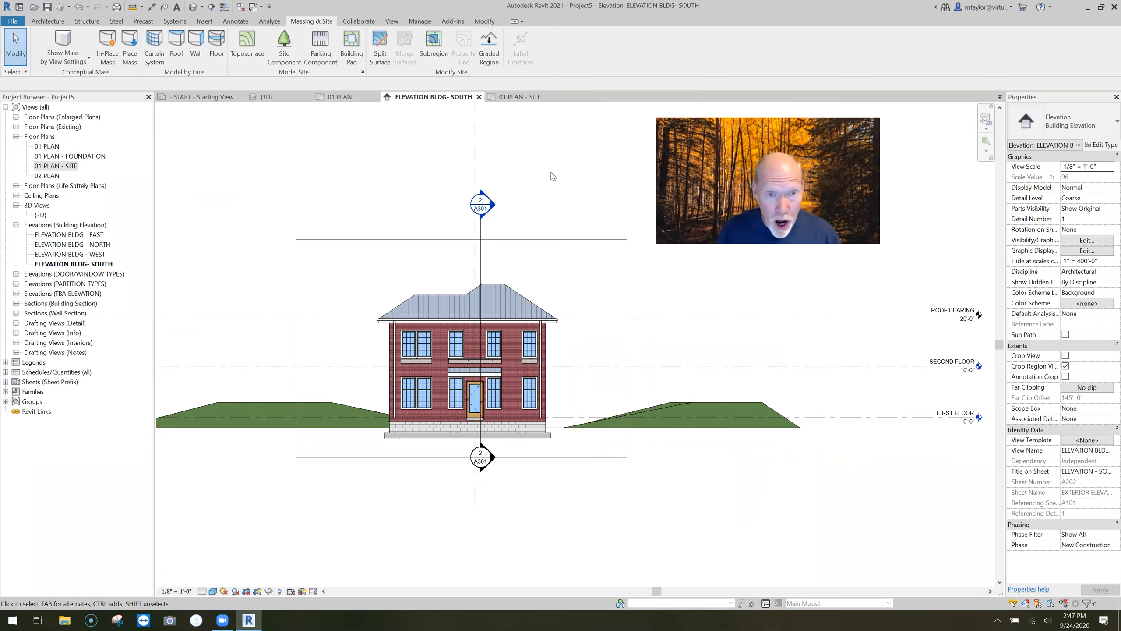
# Examine the contours around the building in the site plan and compare them with the south elevation.
pyautogui.click(518, 98)
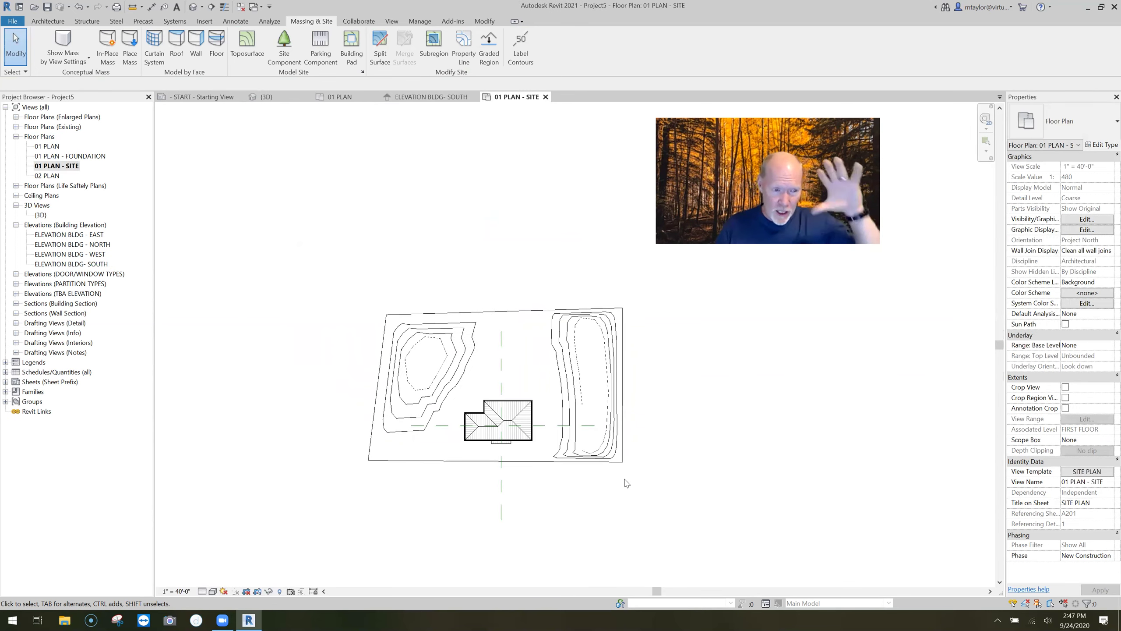
pyautogui.scroll(2, 625, 481)
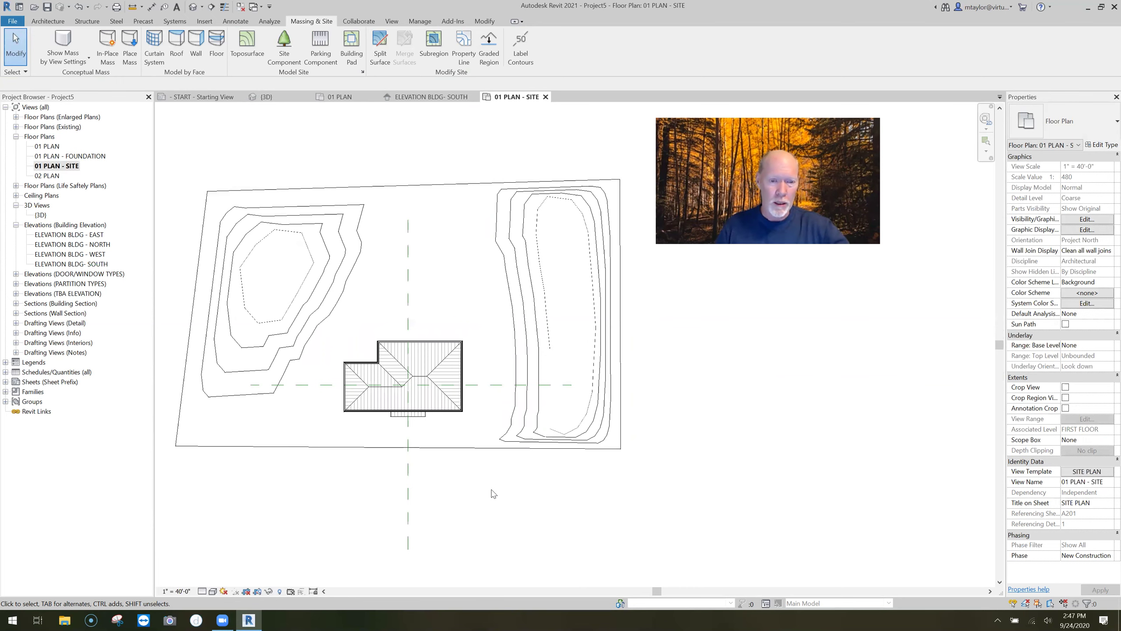
pyautogui.click(437, 97)
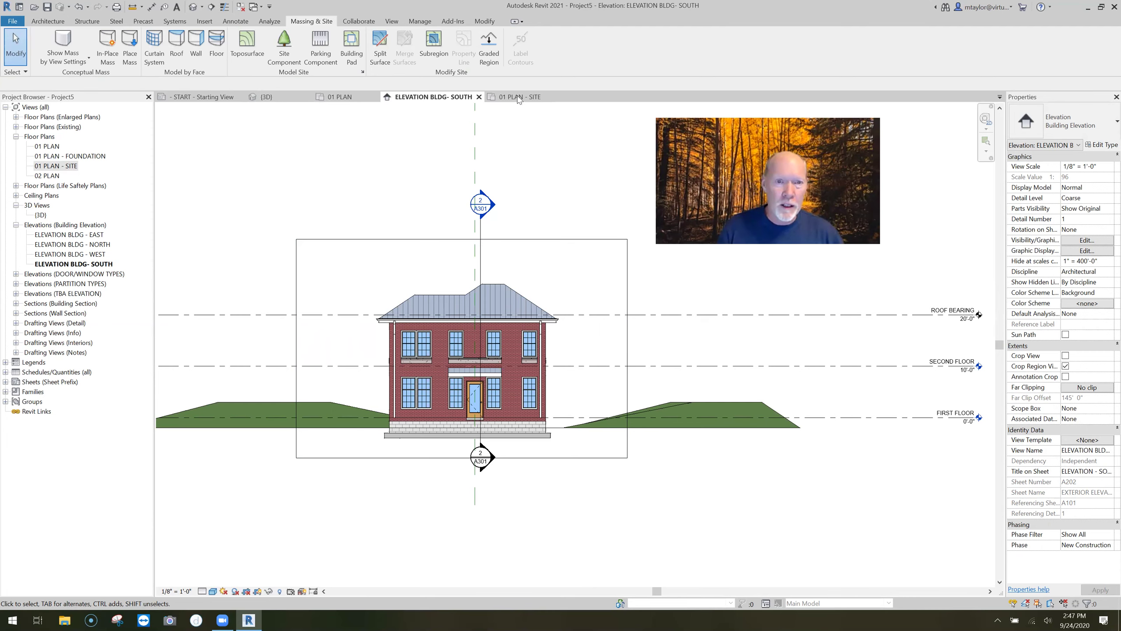
pyautogui.hotkey('ctrl', 'Tab')
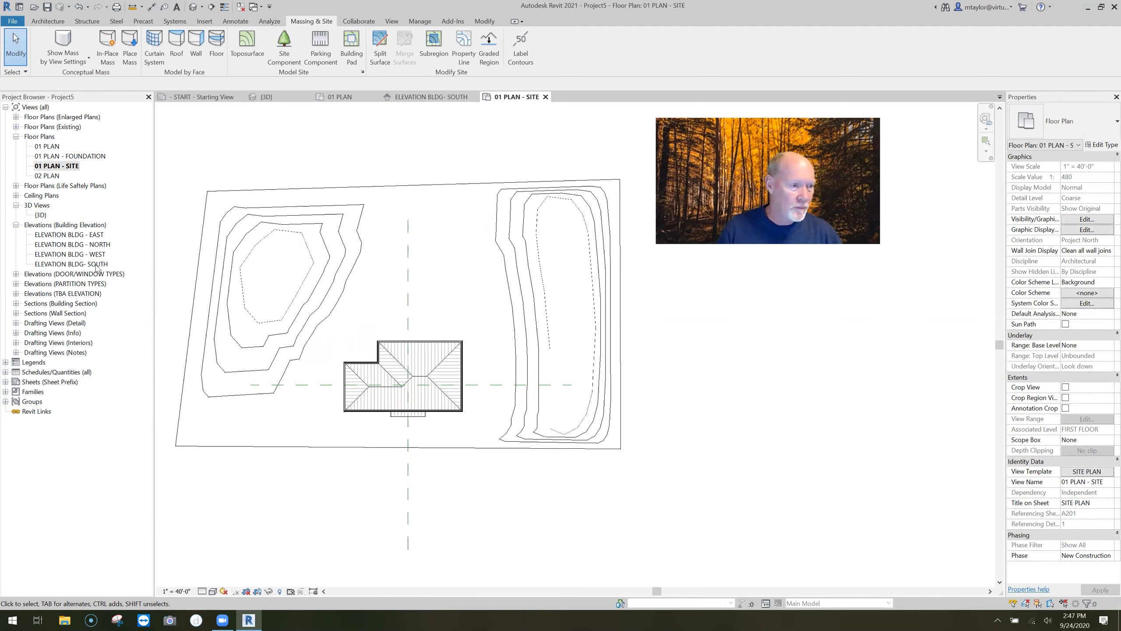
pyautogui.moveTo(306, 332); pyautogui.dragTo(345, 337, button='middle')
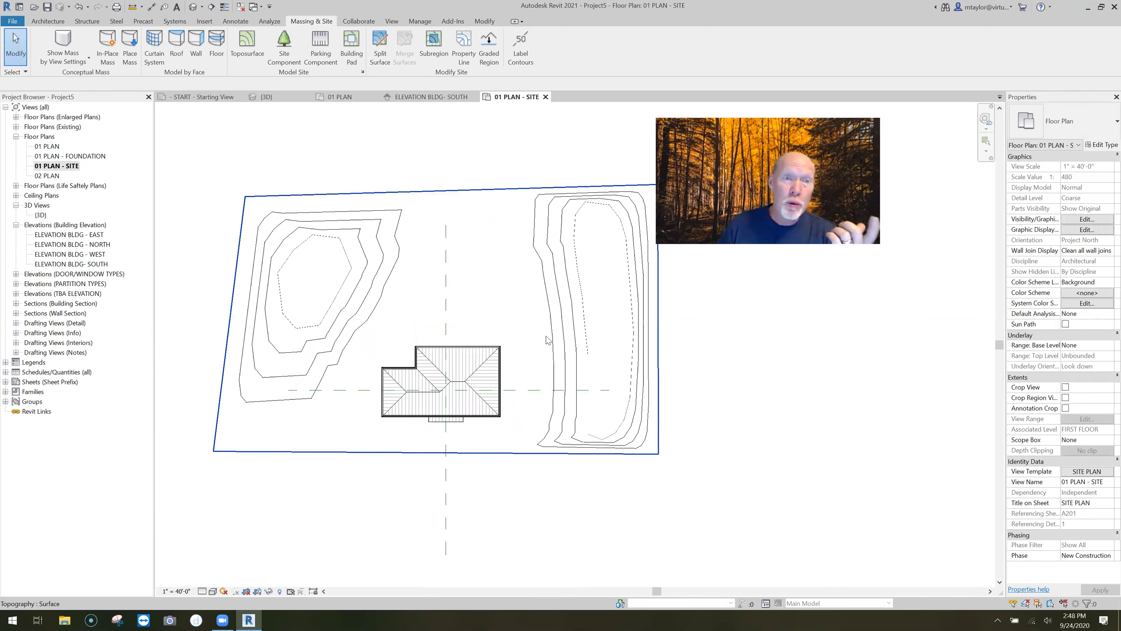
# Label the contours of both hills in the site plan with one label line across each slope facing the building.
pyautogui.click(525, 56)
pyautogui.click(530, 315)
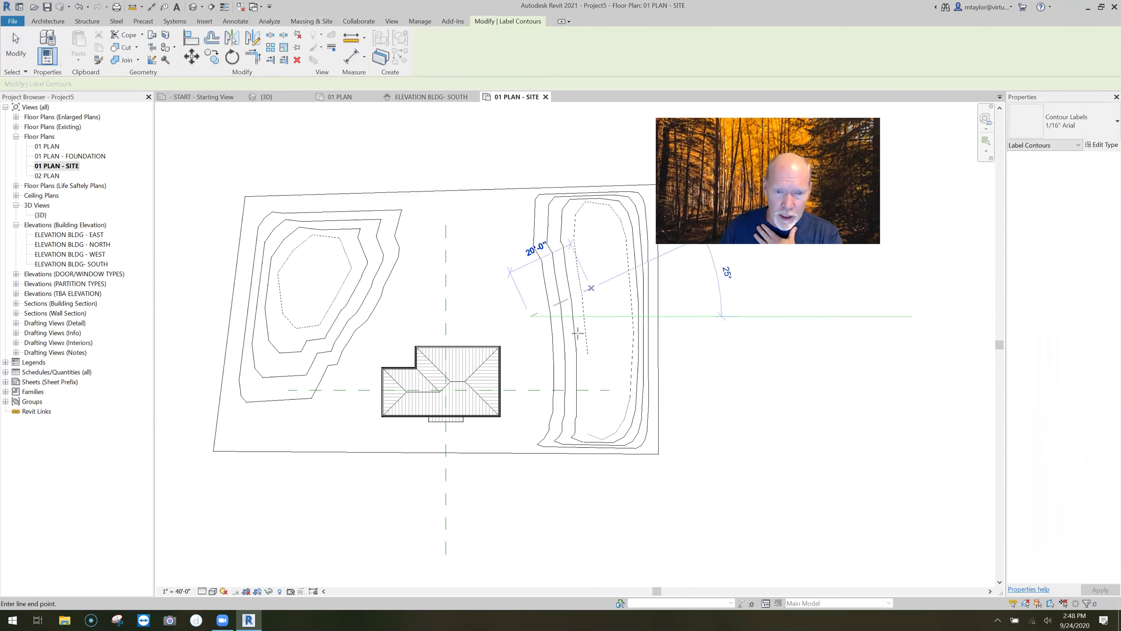
pyautogui.click(596, 284)
pyautogui.scroll(2, 536, 326)
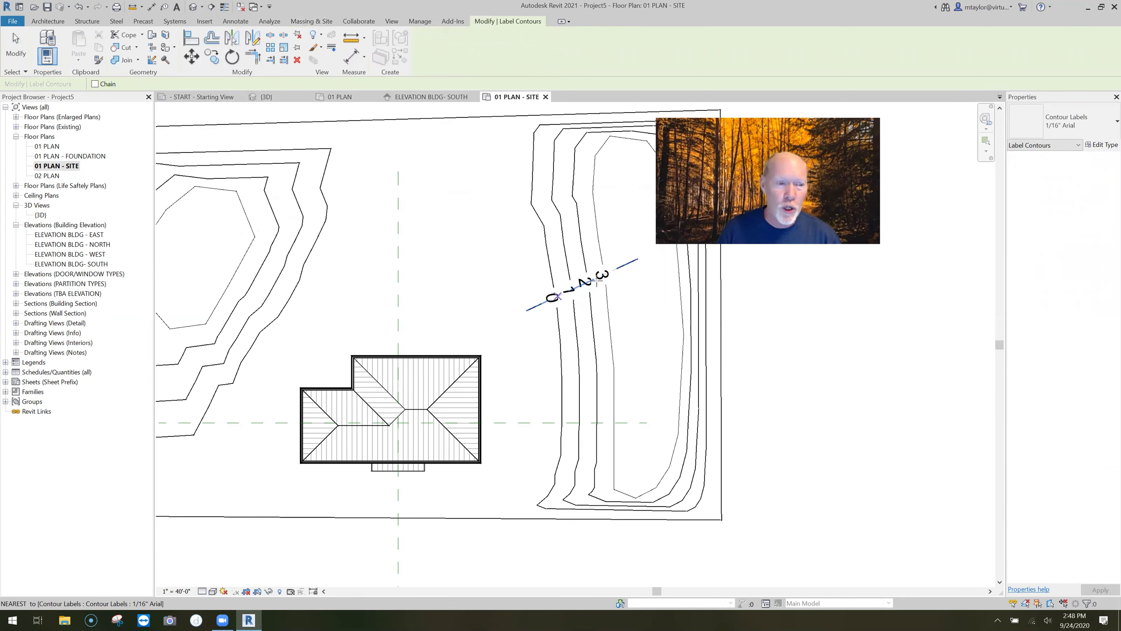
pyautogui.click(228, 244)
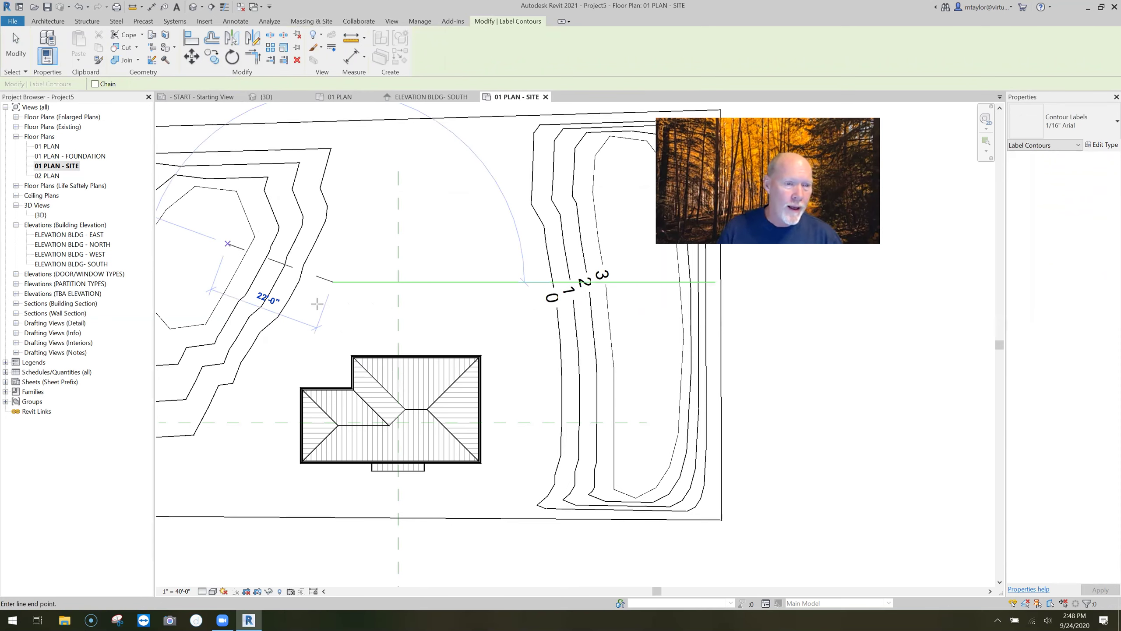
pyautogui.click(374, 311)
pyautogui.scroll(-1, 374, 311)
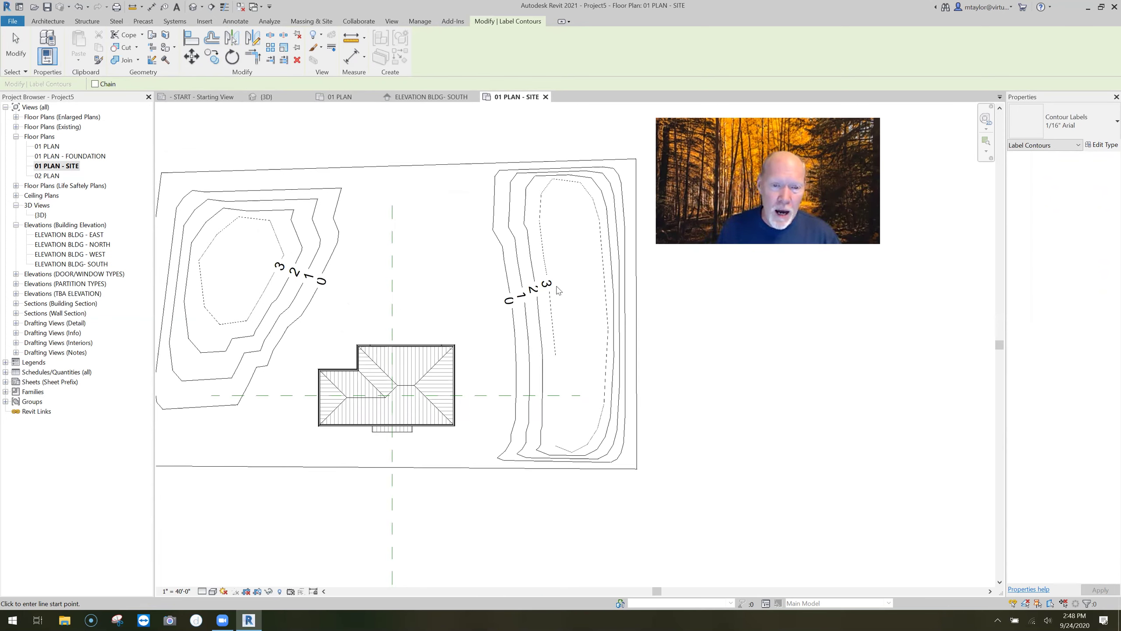
pyautogui.press('Escape')
pyautogui.press('Escape')
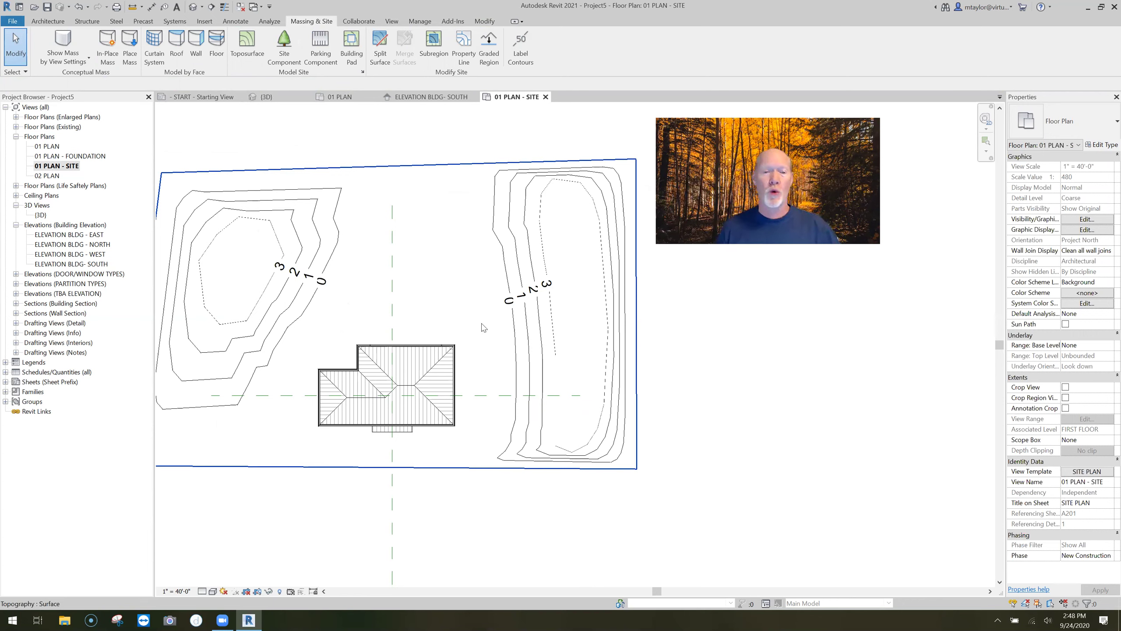
pyautogui.click(509, 310)
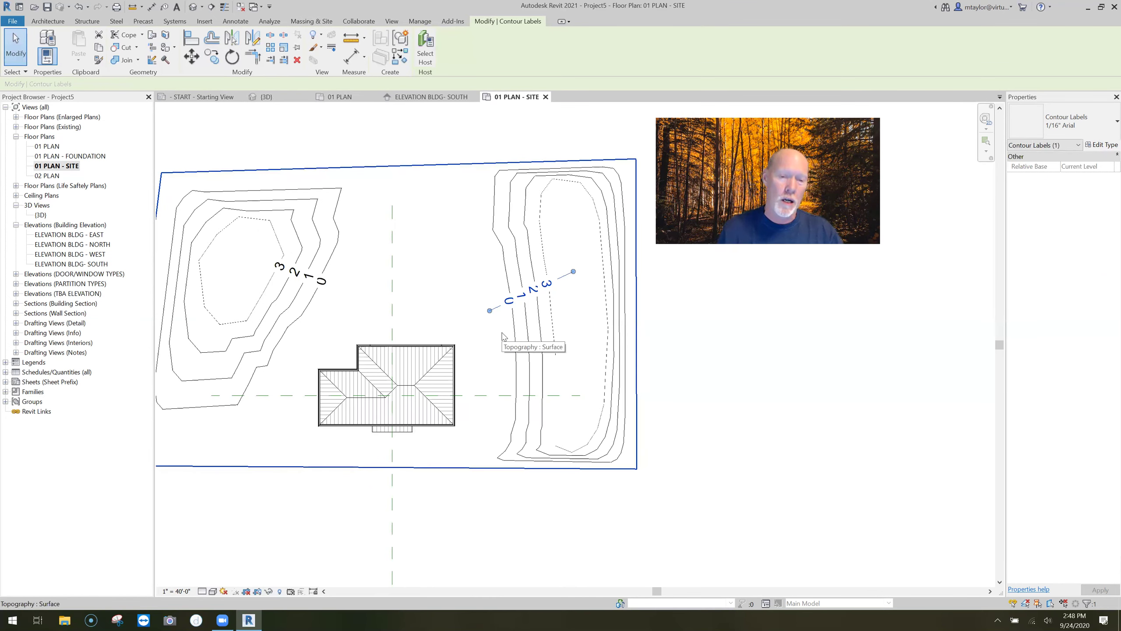
pyautogui.press('Escape')
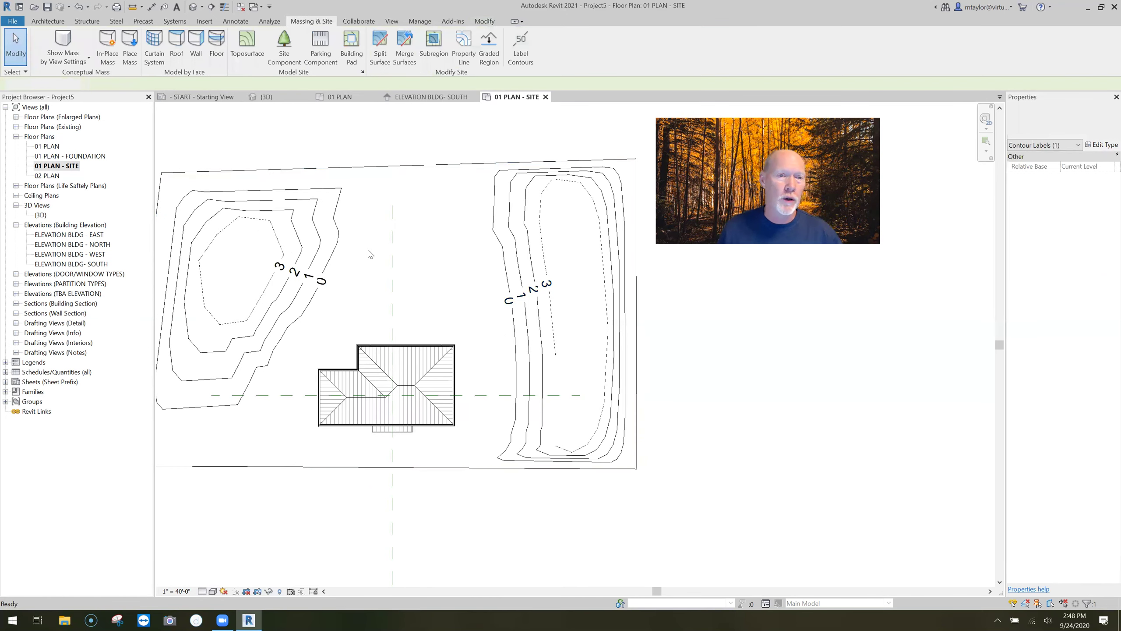
pyautogui.scroll(-1, 371, 253)
pyautogui.moveTo(371, 253); pyautogui.dragTo(403, 278, button='middle')
# Move the south elevation's view line in the 01 PLAN floor plan closer to the building, just in front of the entrance.
pyautogui.click(424, 100)
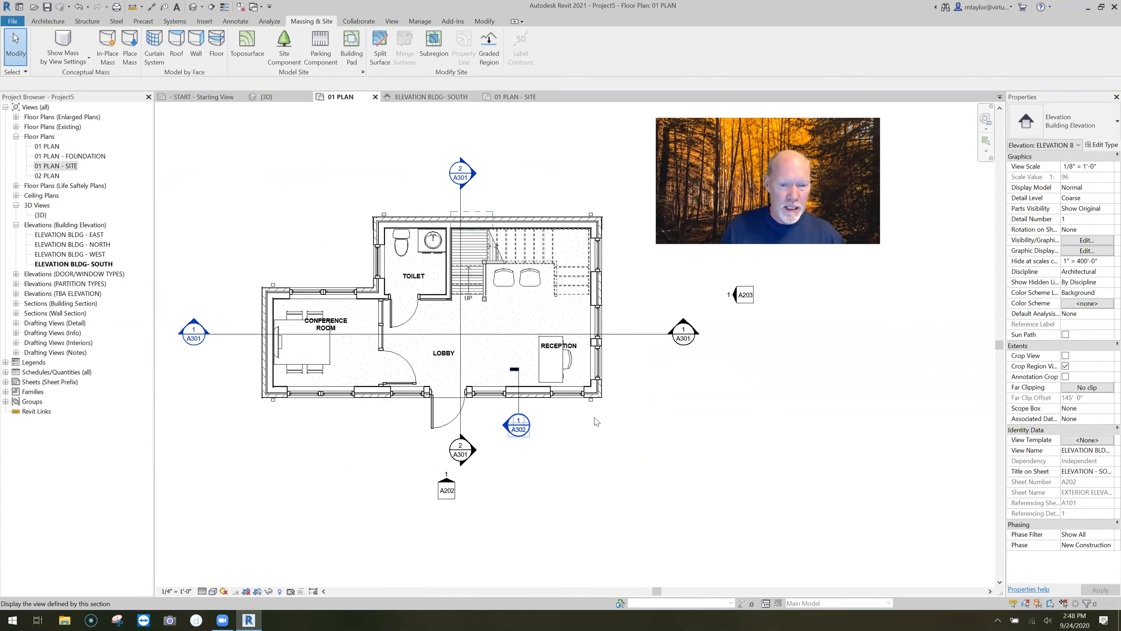
pyautogui.scroll(-3, 559, 431)
pyautogui.click(511, 462)
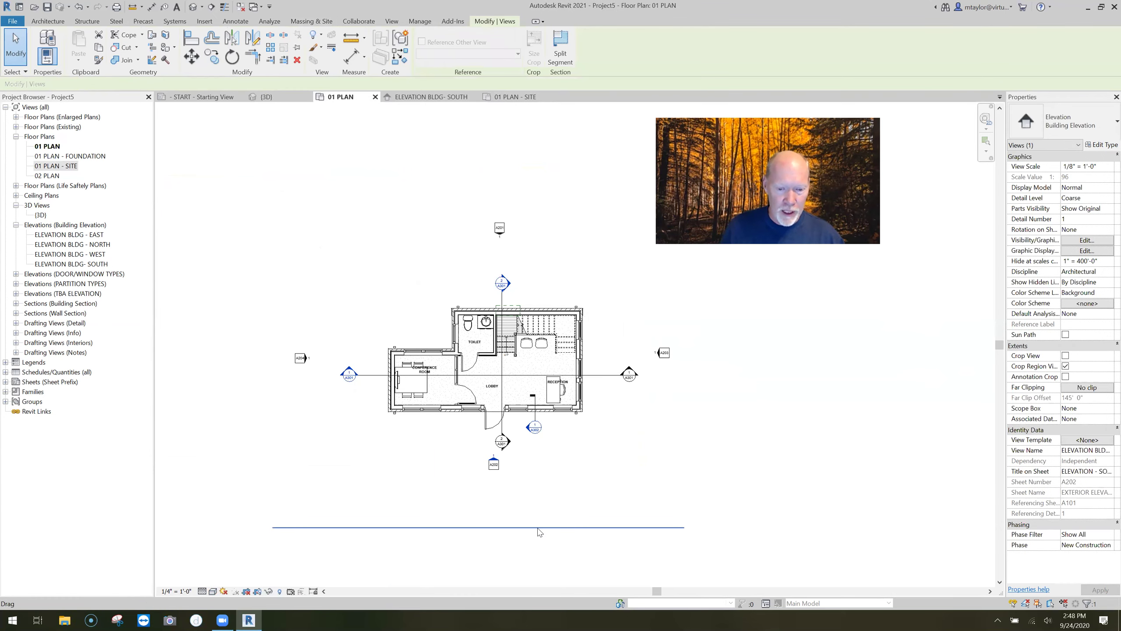
pyautogui.moveTo(539, 532); pyautogui.dragTo(541, 452)
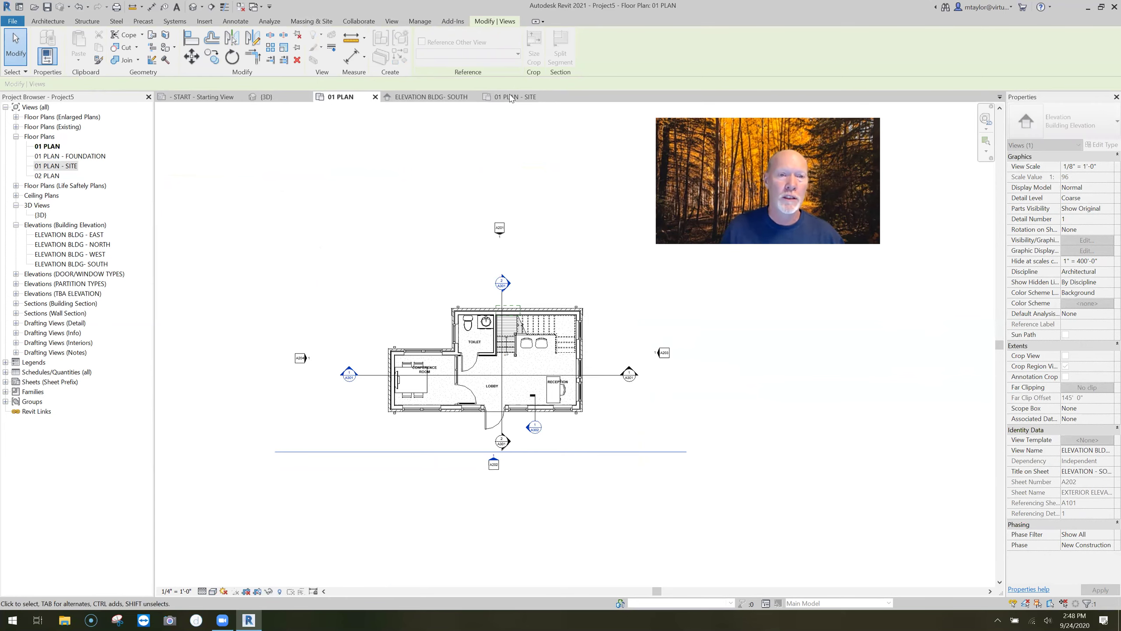
# Change the Elevation Base of the 1/16" Arial contour label type to Survey Point in the site plan.
pyautogui.click(544, 237)
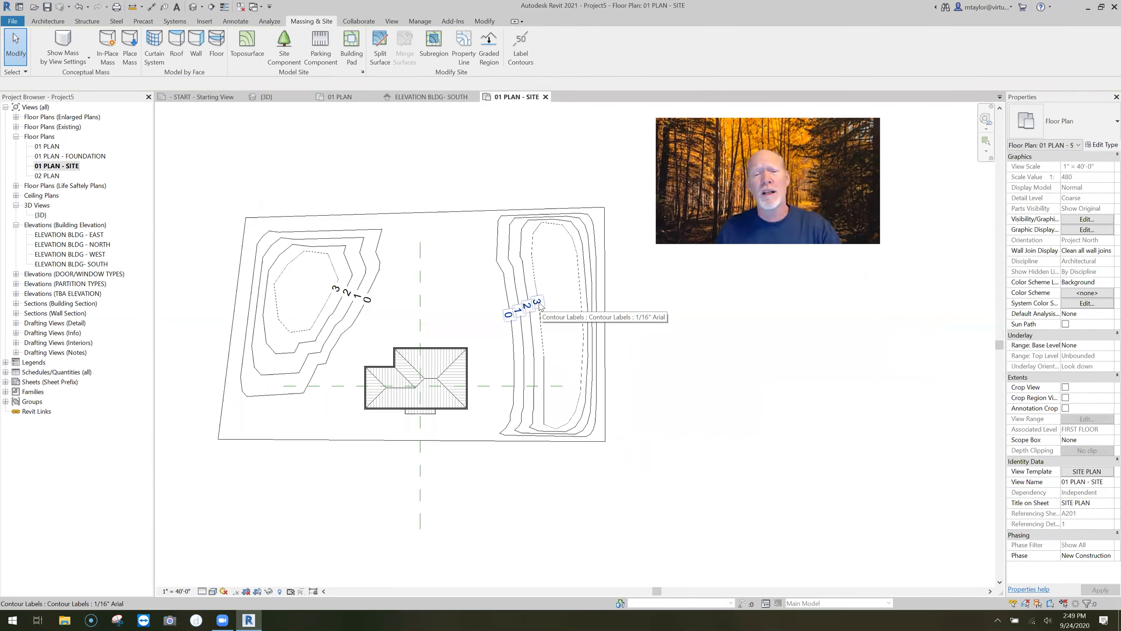
pyautogui.click(537, 383)
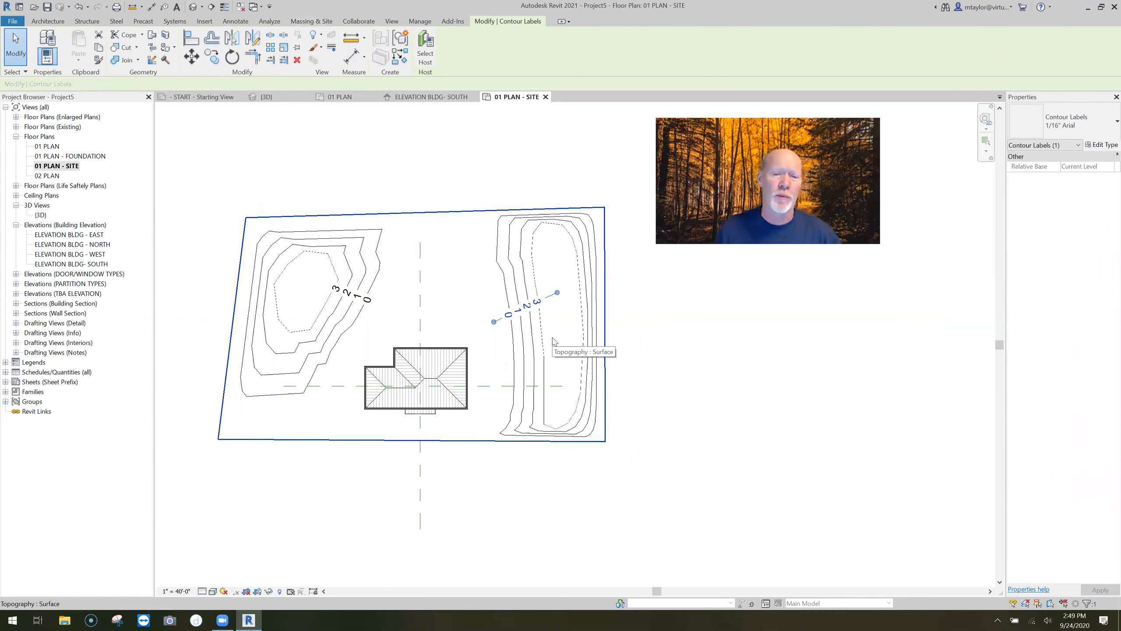
pyautogui.click(487, 469)
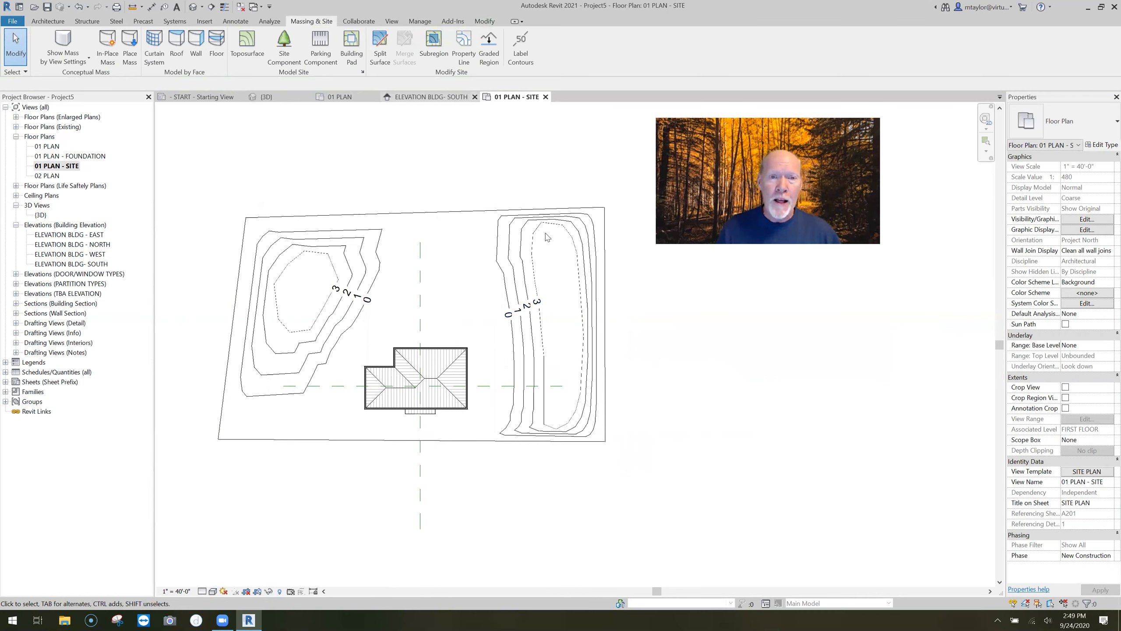
pyautogui.click(451, 97)
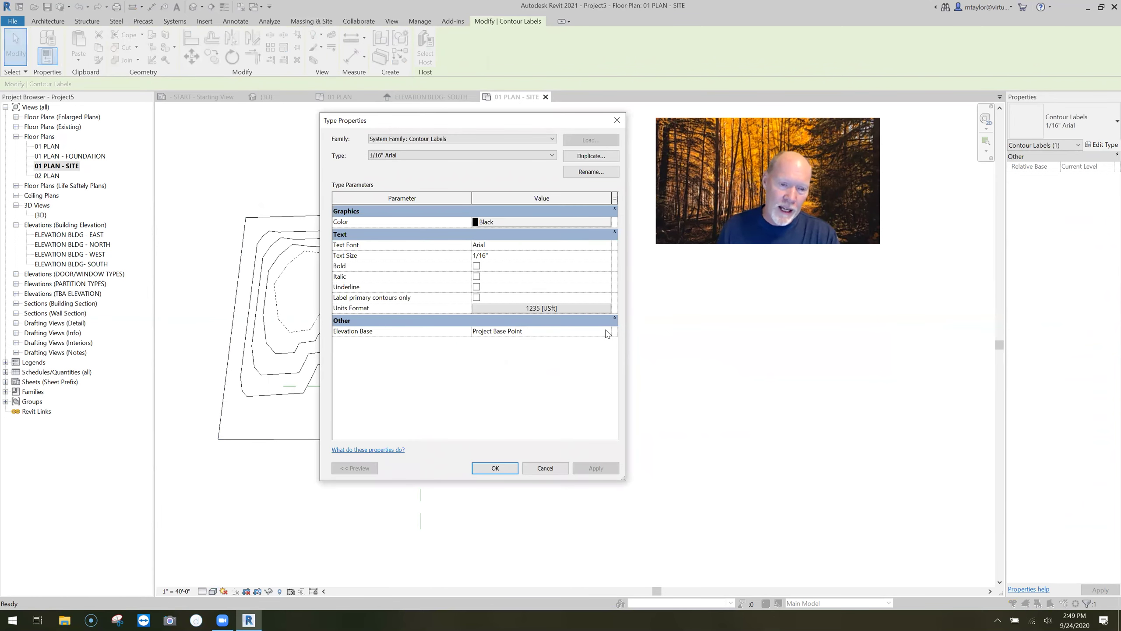
pyautogui.click(497, 331)
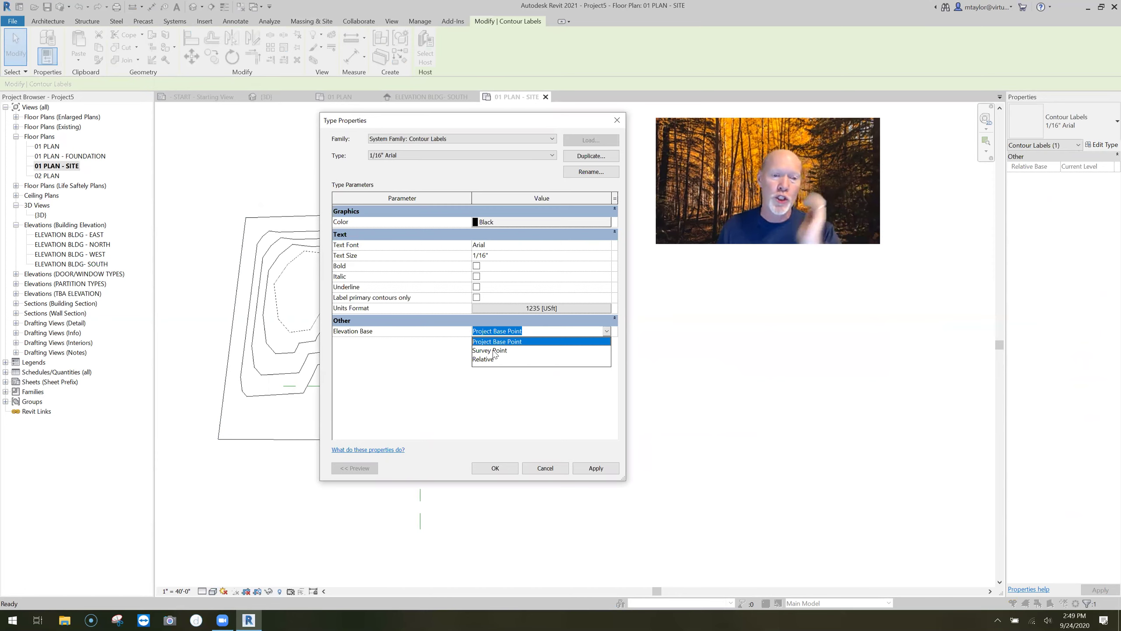
pyautogui.click(514, 352)
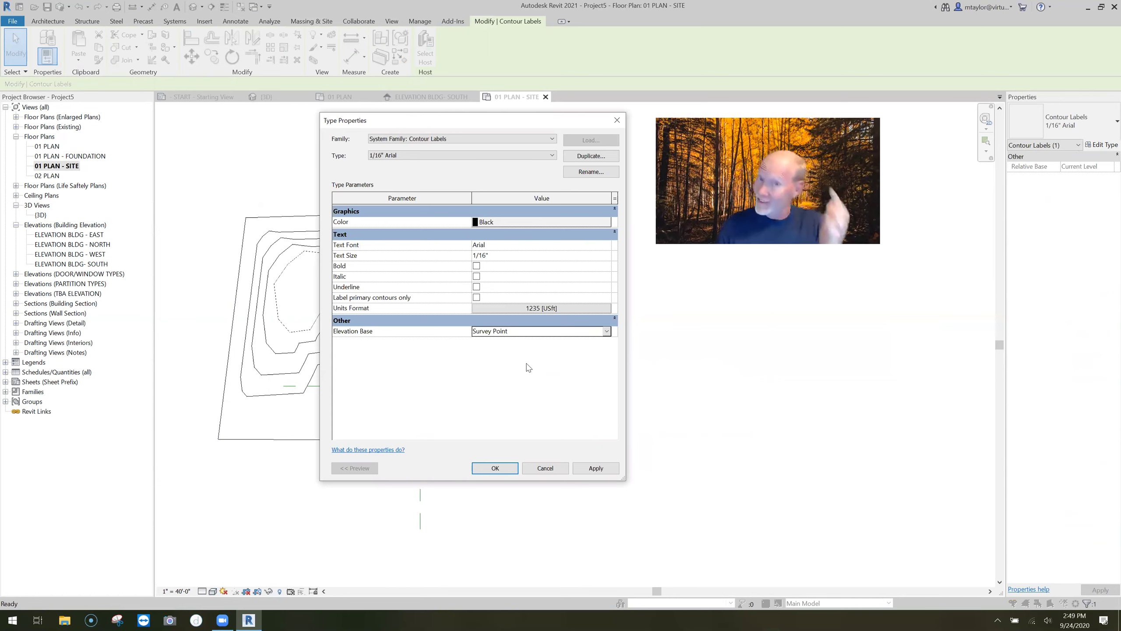
pyautogui.click(495, 468)
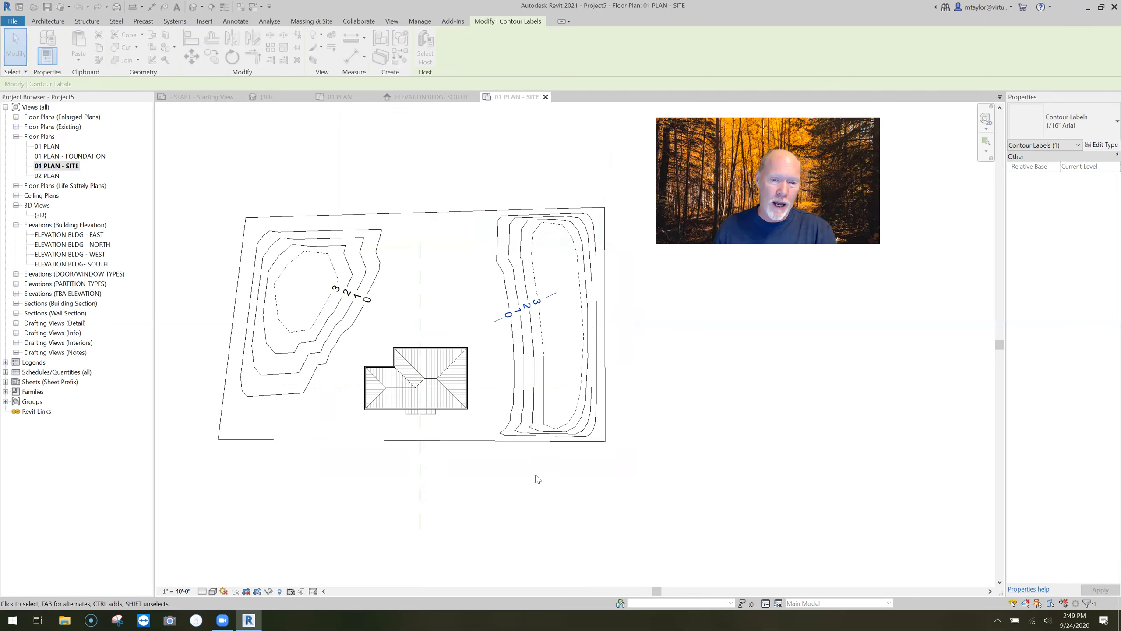
pyautogui.click(360, 484)
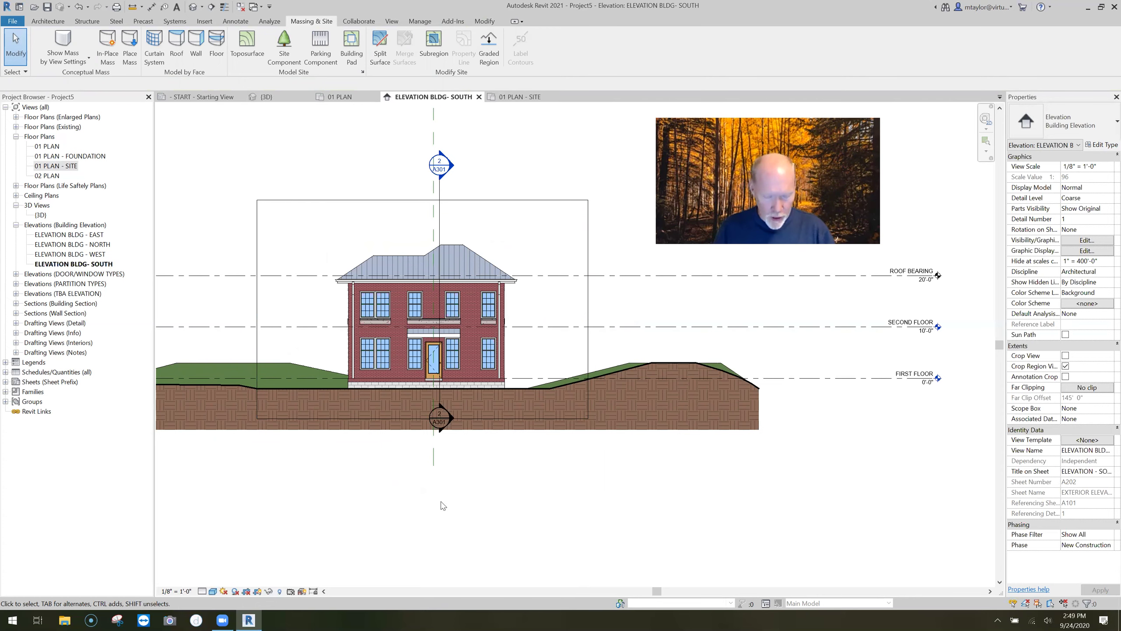
# Turn on the visibility of the Survey Point subcategory under Site in the south elevation.
pyautogui.press('v')
pyautogui.press('g')
pyautogui.moveTo(577, 256); pyautogui.dragTo(577, 324)
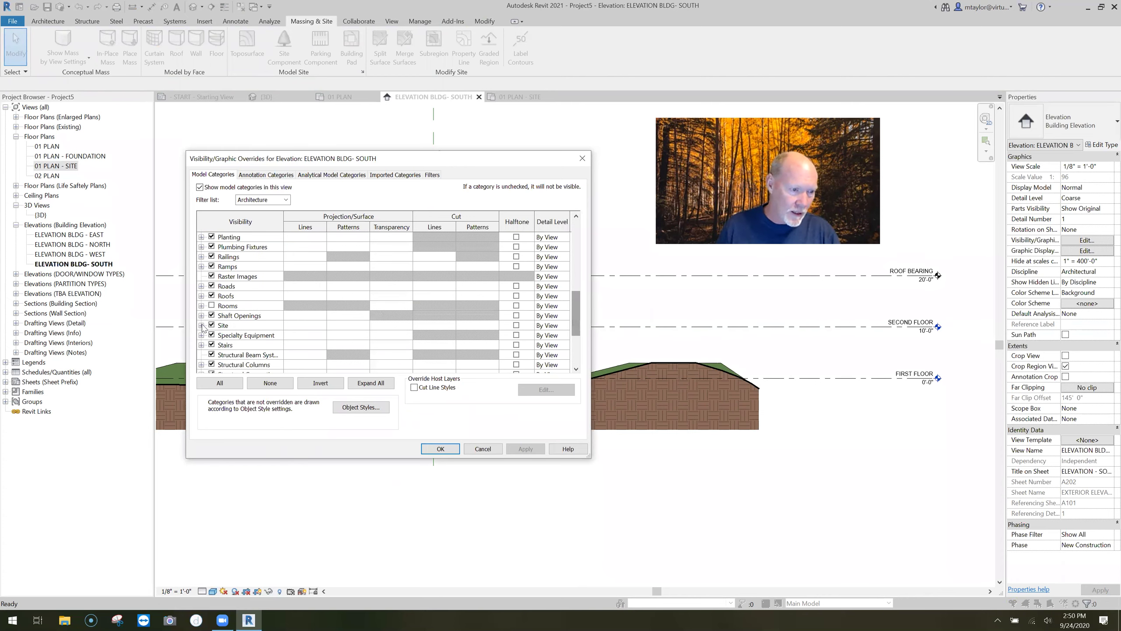
pyautogui.click(201, 324)
pyautogui.click(222, 354)
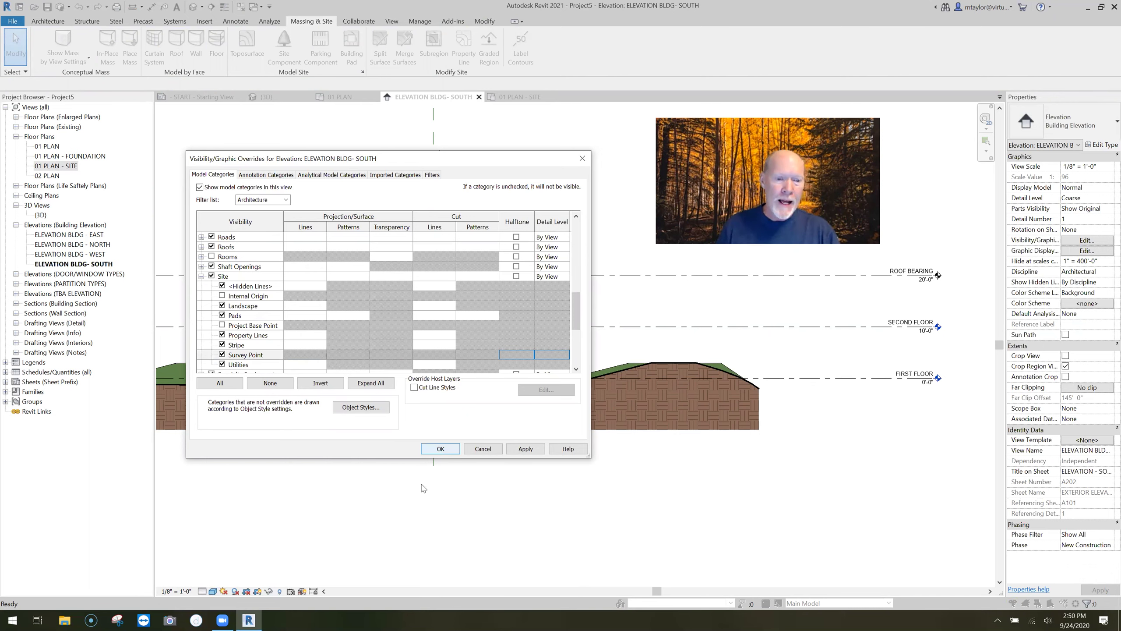
pyautogui.press('Return')
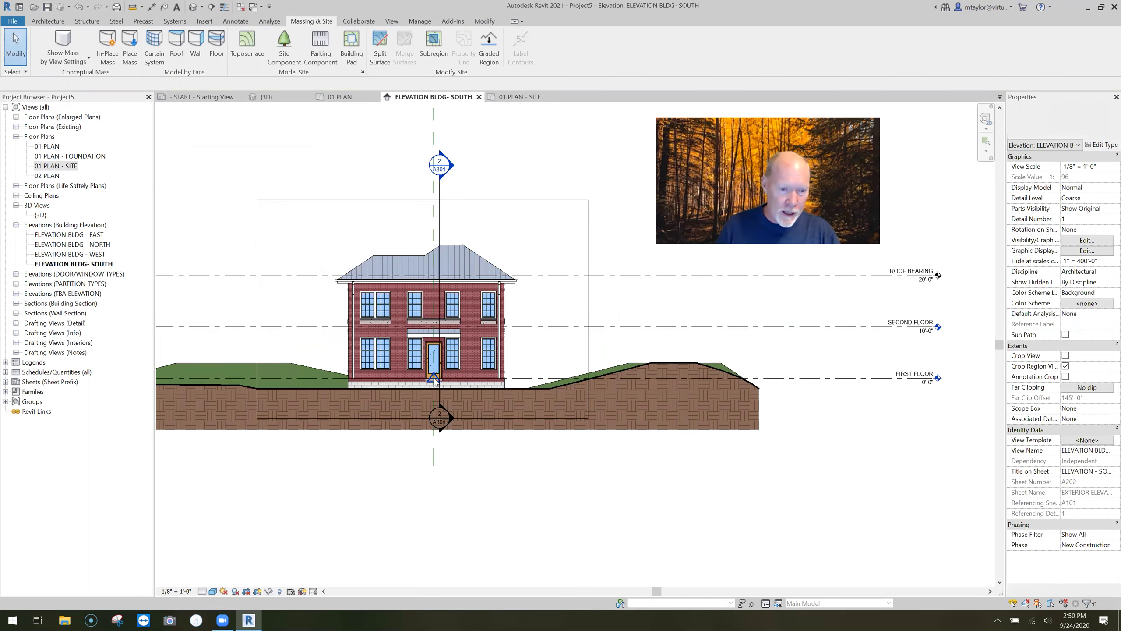
pyautogui.click(433, 379)
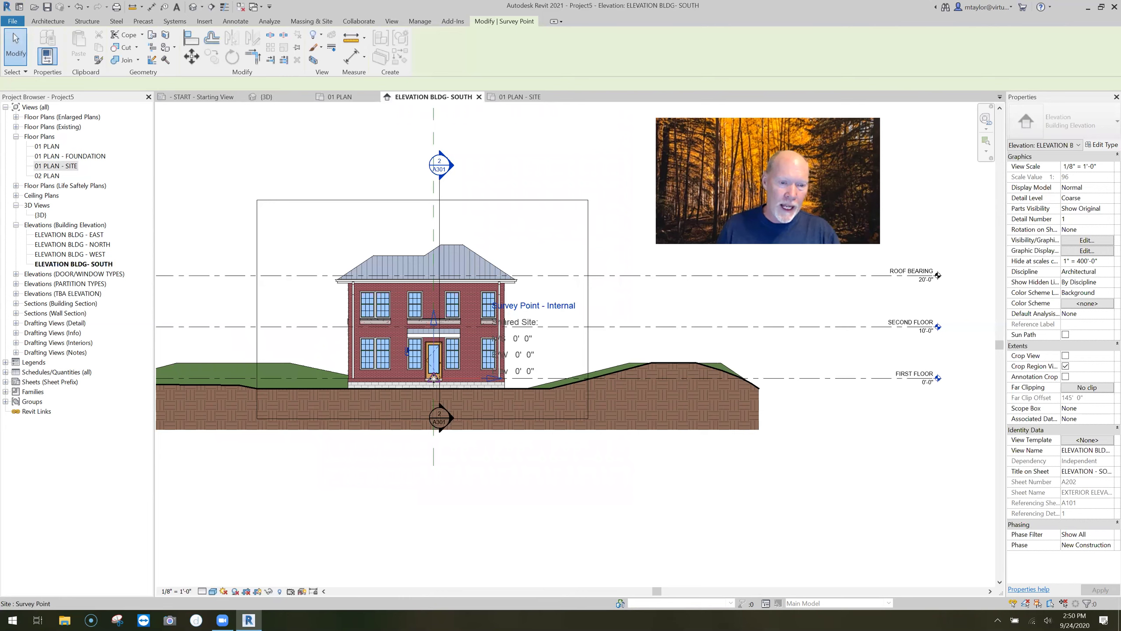
pyautogui.moveTo(433, 378); pyautogui.dragTo(432, 506)
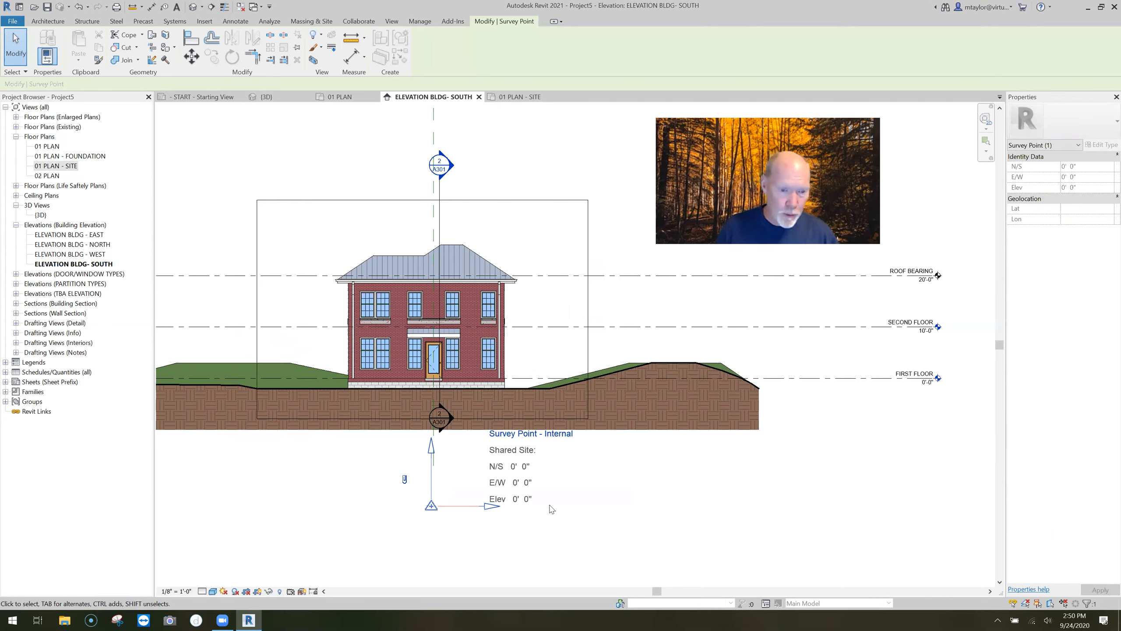
pyautogui.hotkey('ctrl', 'z')
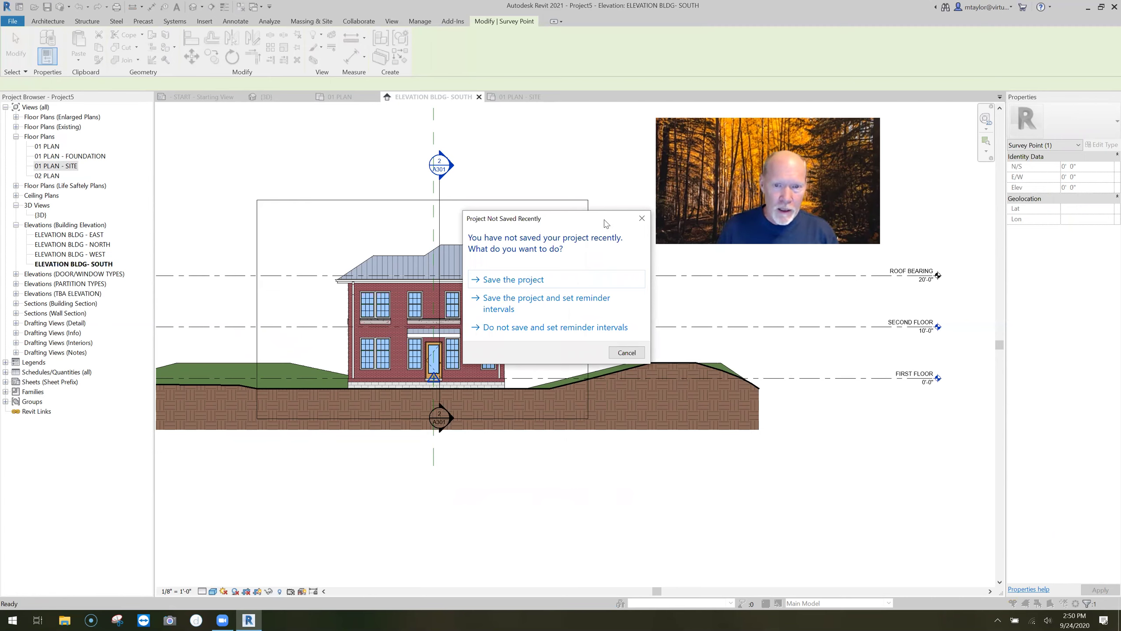
pyautogui.press('Escape')
pyautogui.press('Escape')
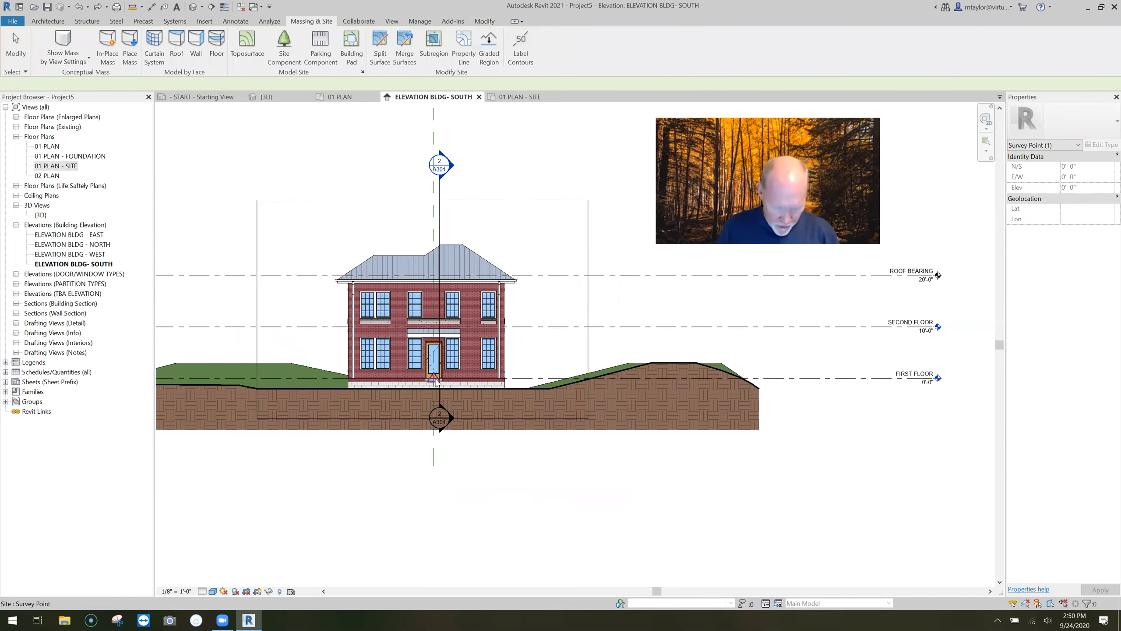
# Move the survey point 45' straight down from the first floor level in the south elevation.
pyautogui.moveTo(437, 403); pyautogui.dragTo(441, 500)
pyautogui.write('45')
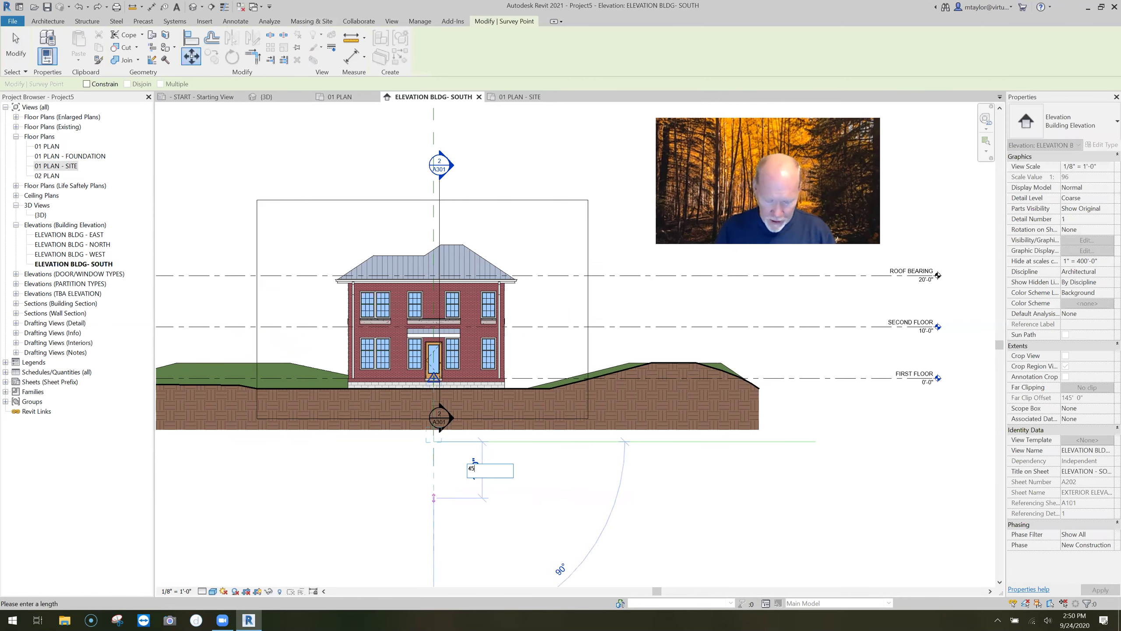
pyautogui.press('Return')
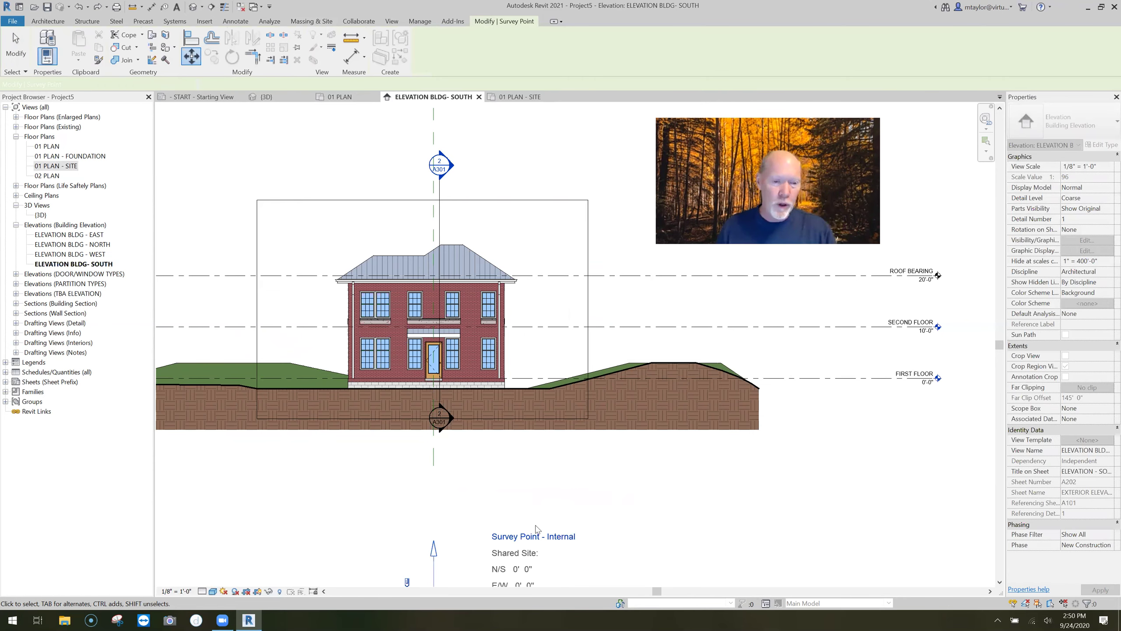
# Move the survey point a further 2' straight down in the south elevation and deselect it.
pyautogui.moveTo(599, 527); pyautogui.dragTo(571, 427, button='middle')
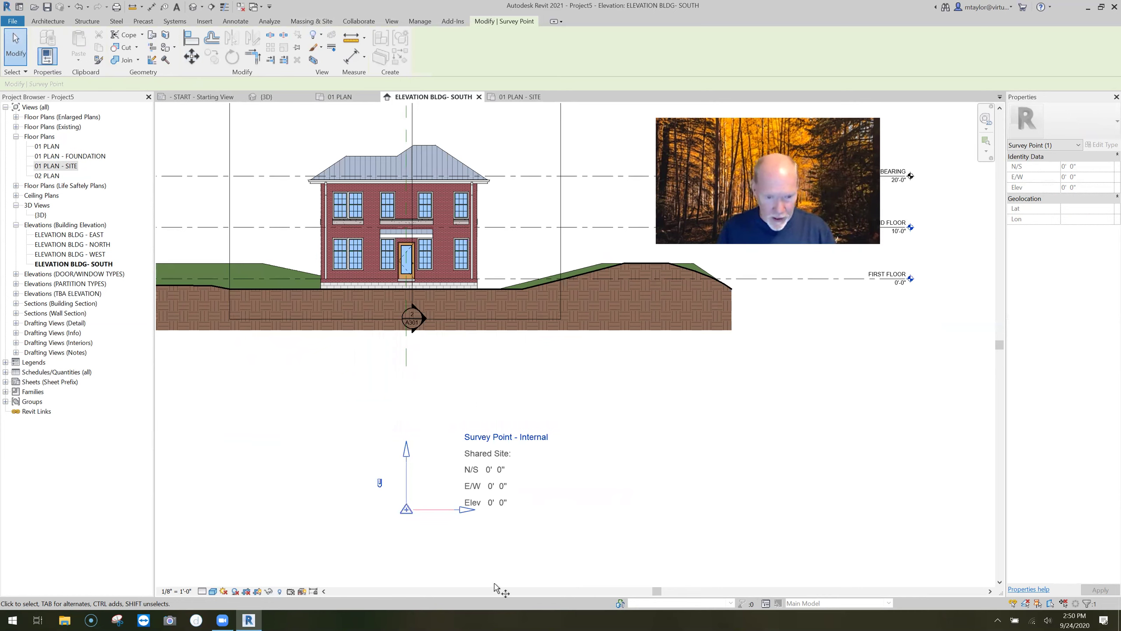
pyautogui.press('m')
pyautogui.press('v')
pyautogui.click(494, 477)
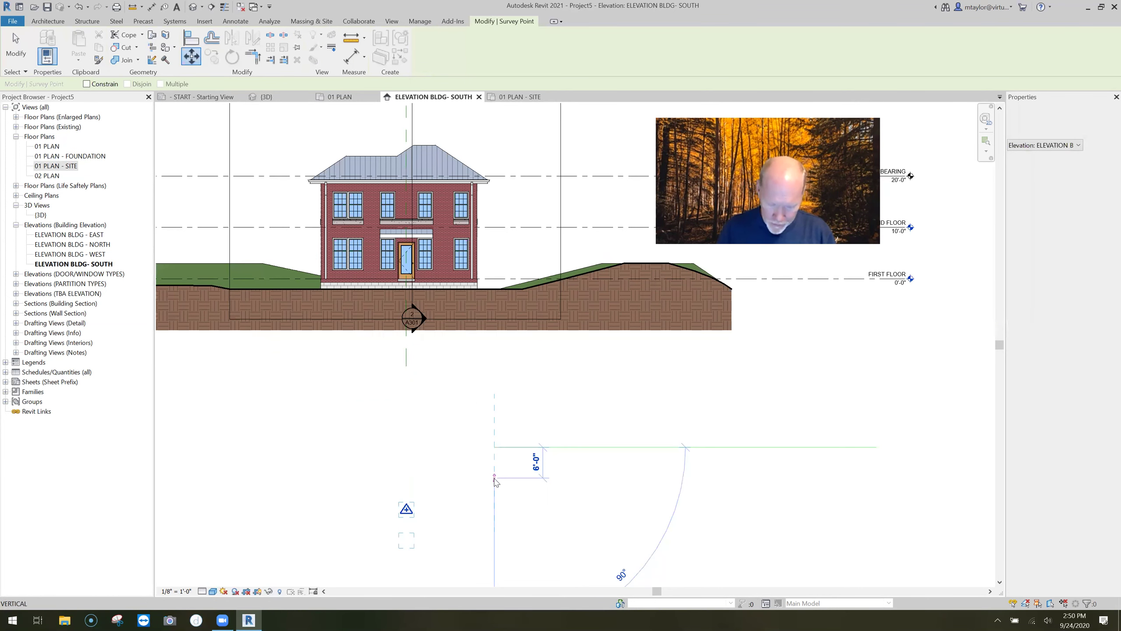
pyautogui.write('2')
pyautogui.press('Return')
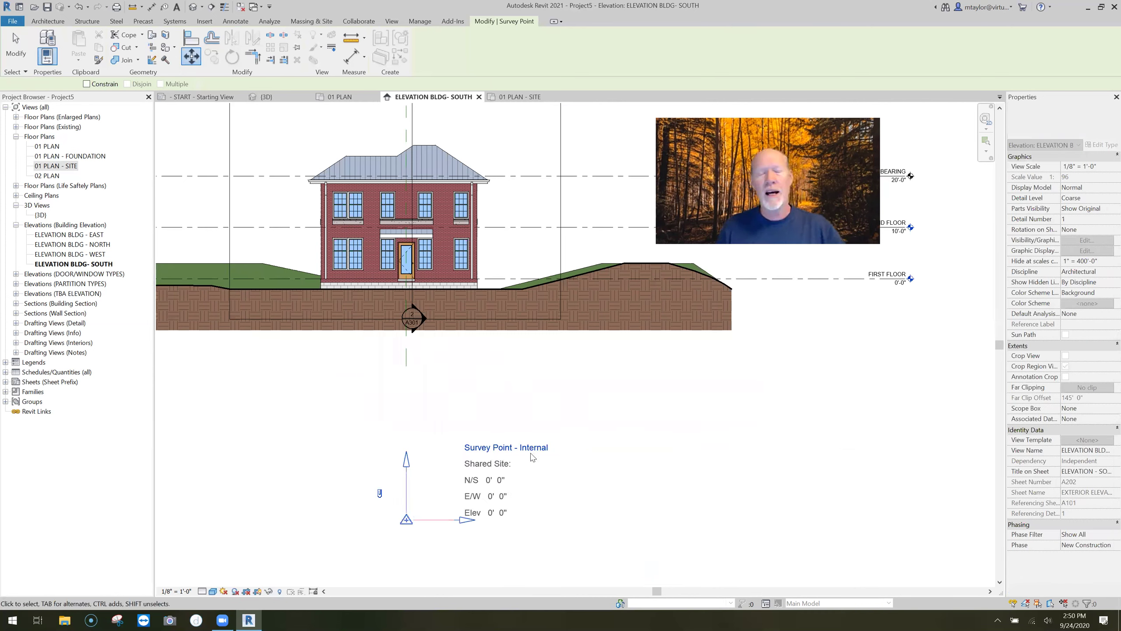
pyautogui.press('Escape')
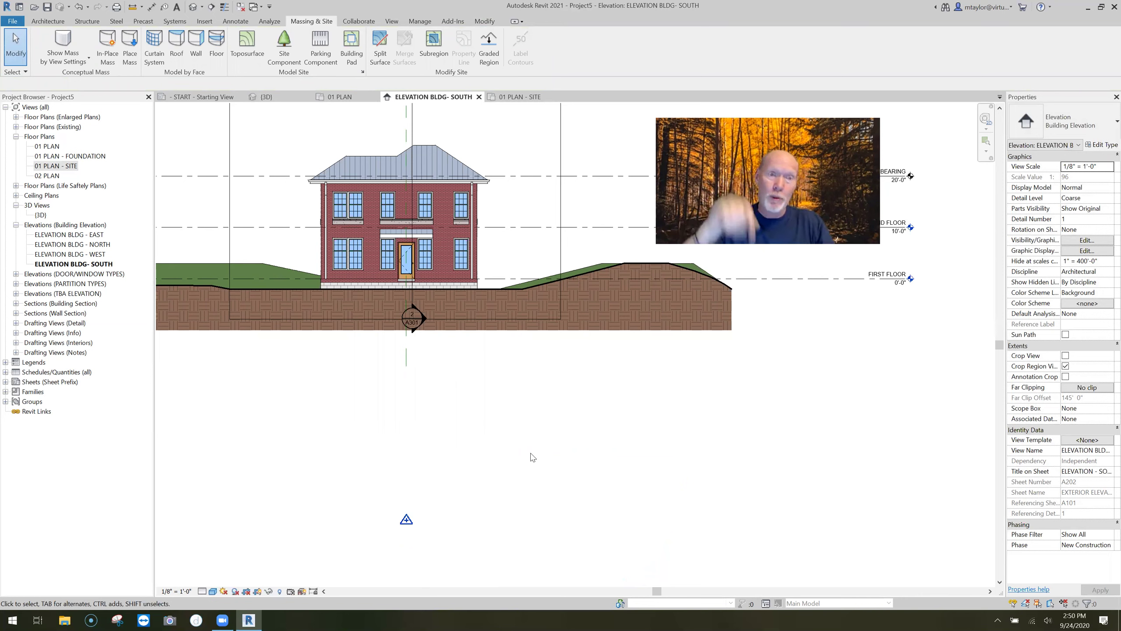
# Examine the contour labels on both hills in the site plan for elevations relative to the survey point.
pyautogui.click(534, 97)
pyautogui.scroll(3, 625, 339)
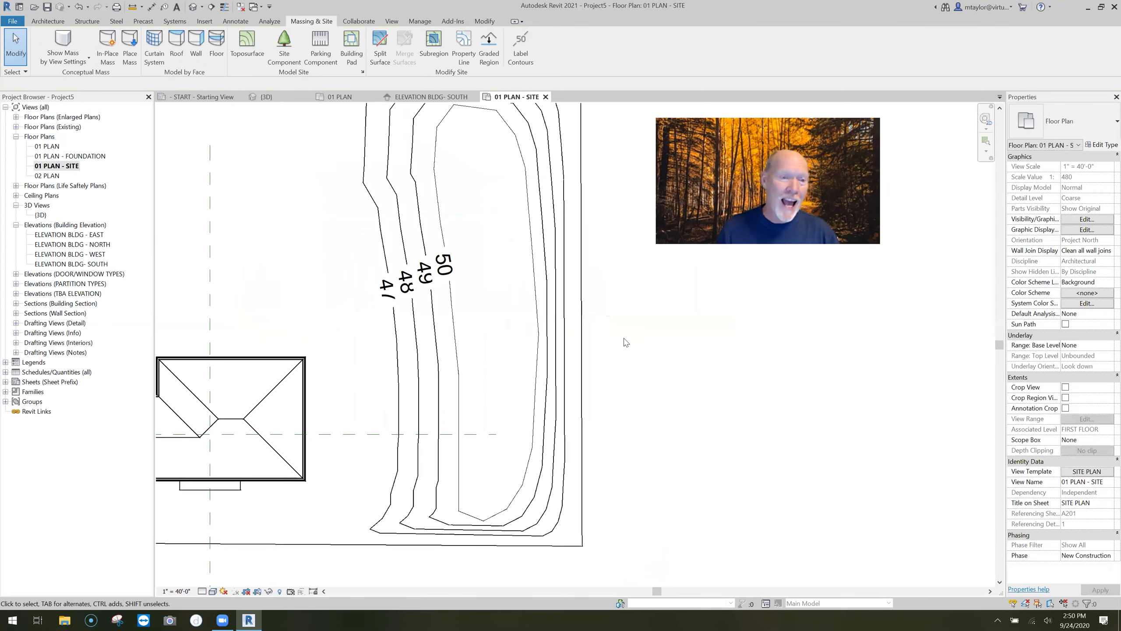
pyautogui.scroll(1, 441, 280)
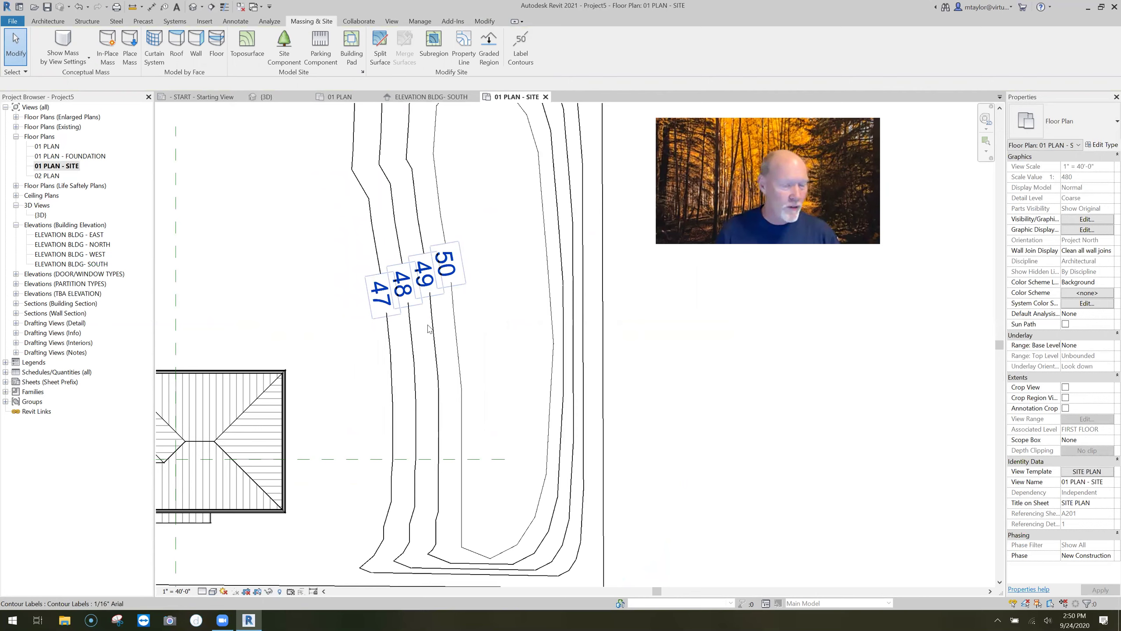
pyautogui.scroll(-2, 423, 353)
pyautogui.moveTo(394, 372); pyautogui.dragTo(500, 356, button='middle')
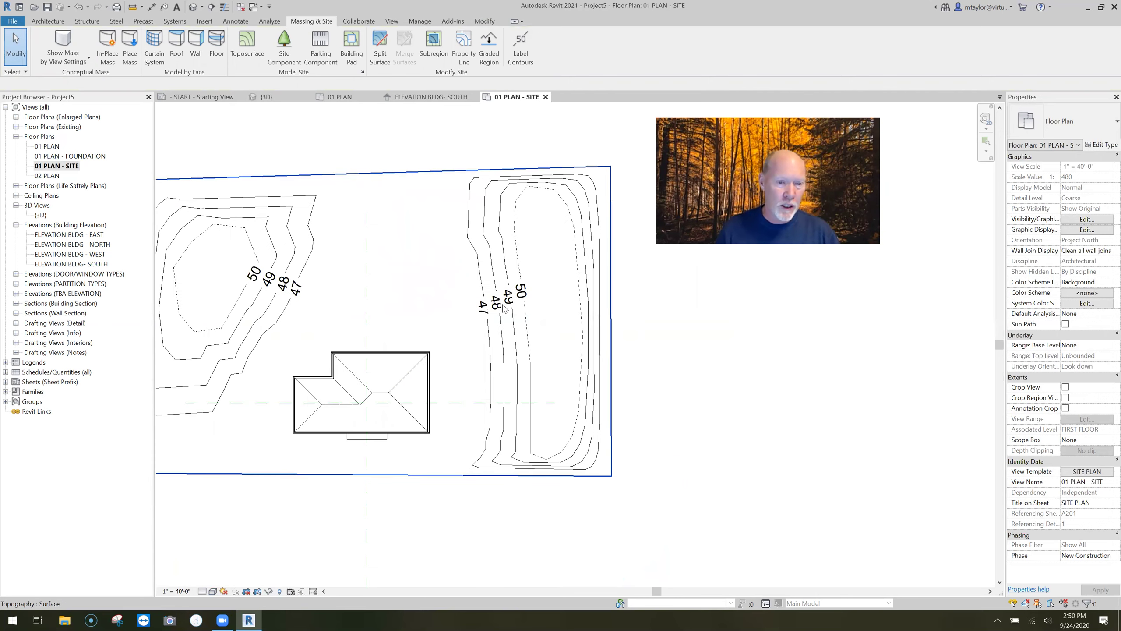
pyautogui.click(524, 298)
pyautogui.click(294, 296)
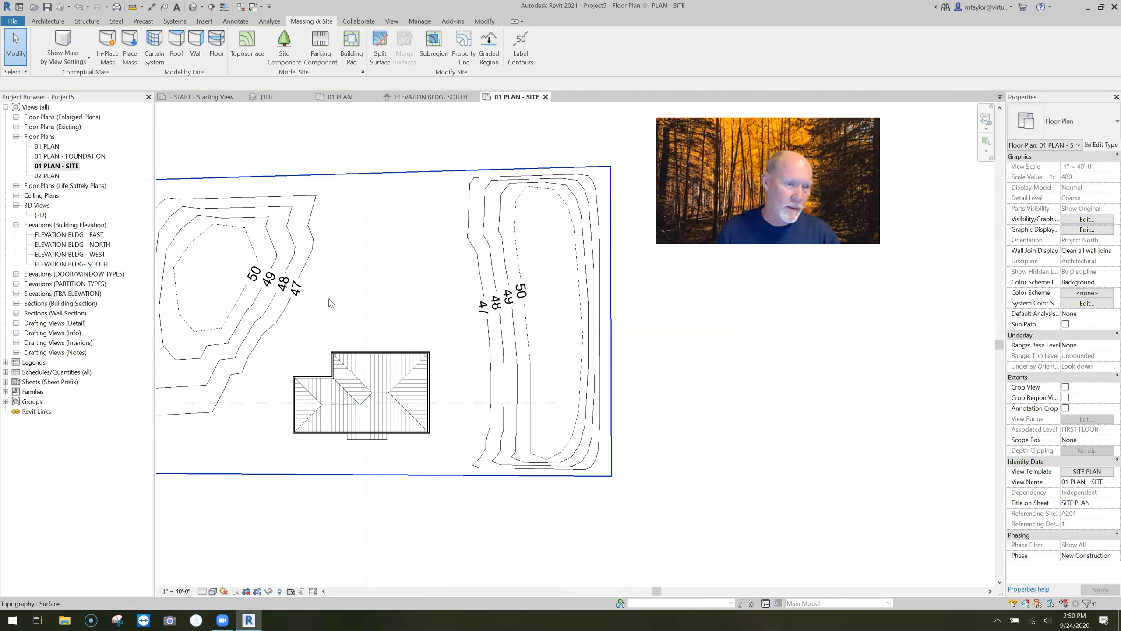
# Reposition the ends of the contour label lines on both hills so the labels step diagonally across the contours.
pyautogui.click(320, 314)
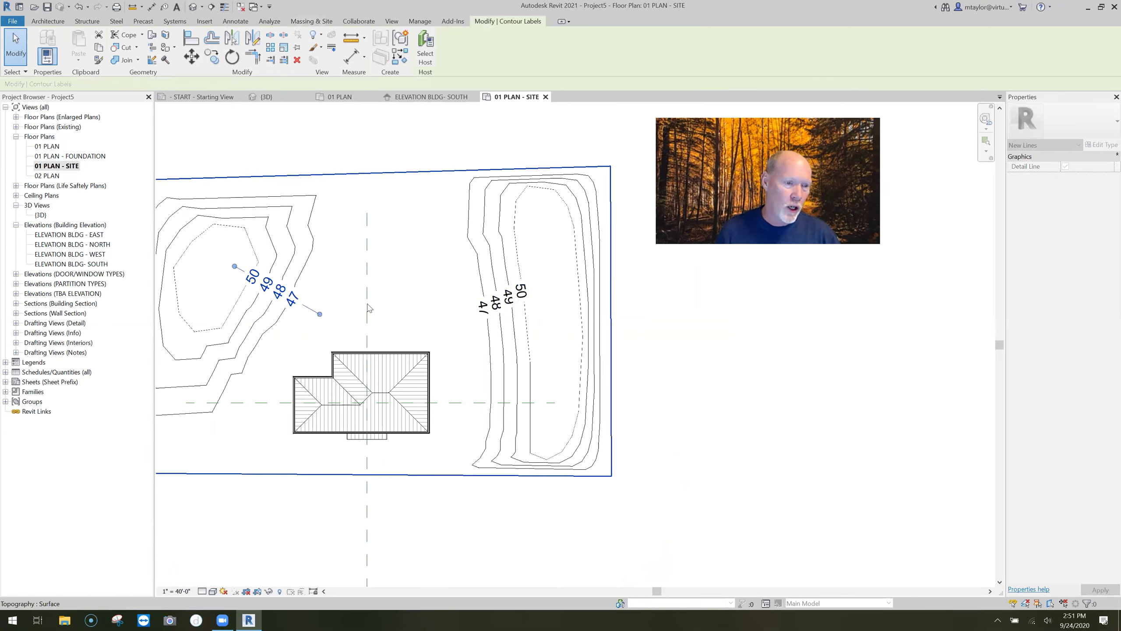
pyautogui.click(370, 308)
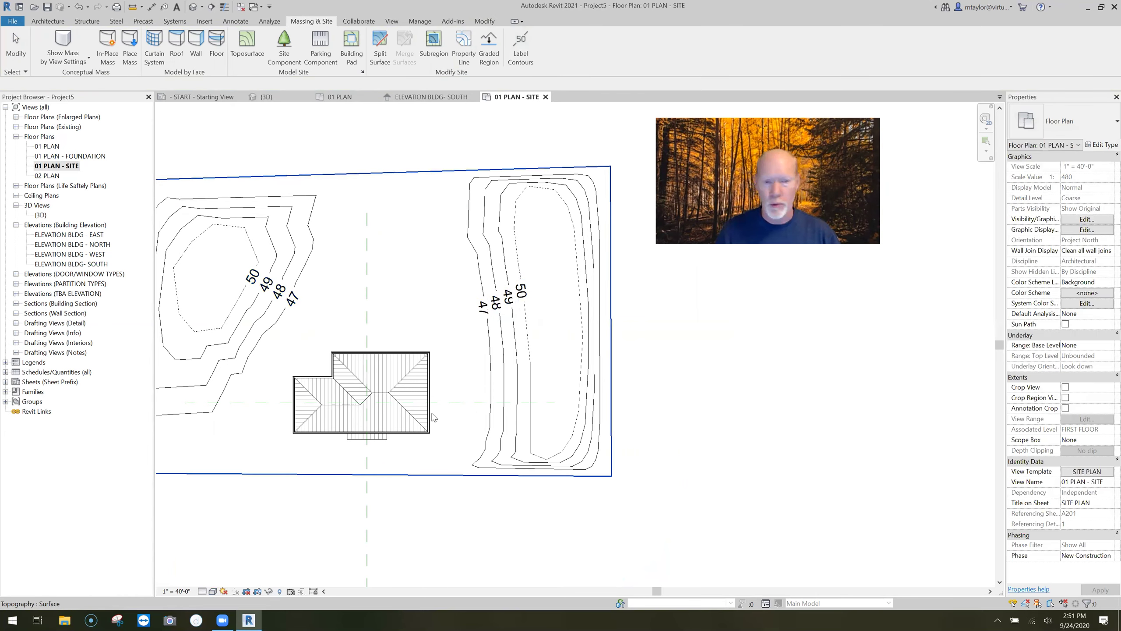
pyautogui.scroll(-2, 457, 368)
pyautogui.click(486, 290)
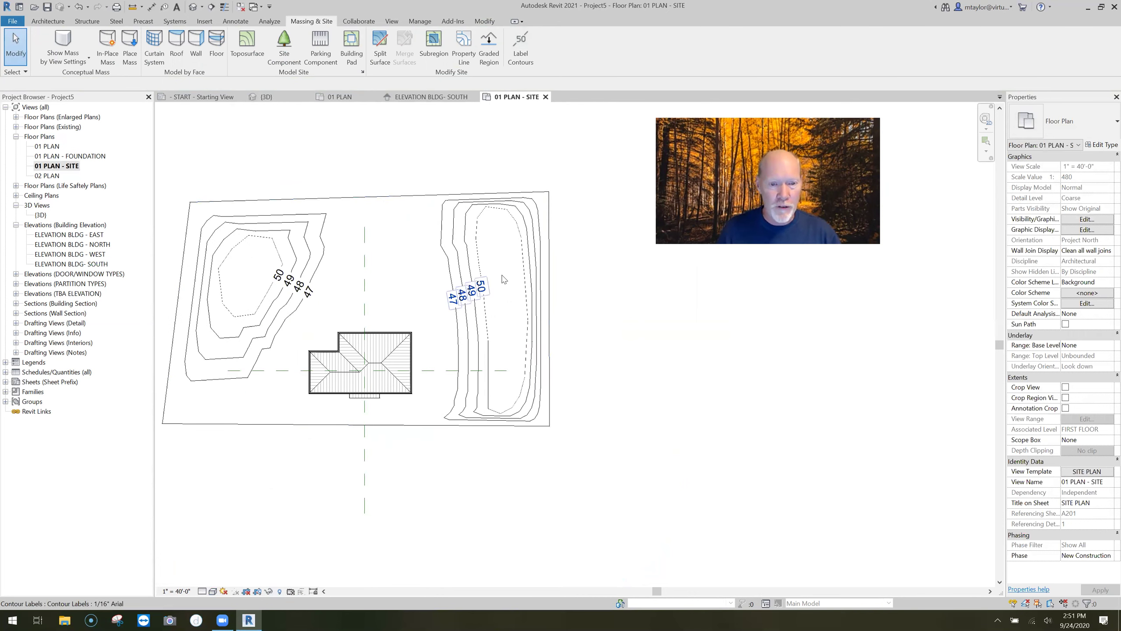
pyautogui.click(503, 279)
pyautogui.moveTo(437, 333); pyautogui.dragTo(437, 333)
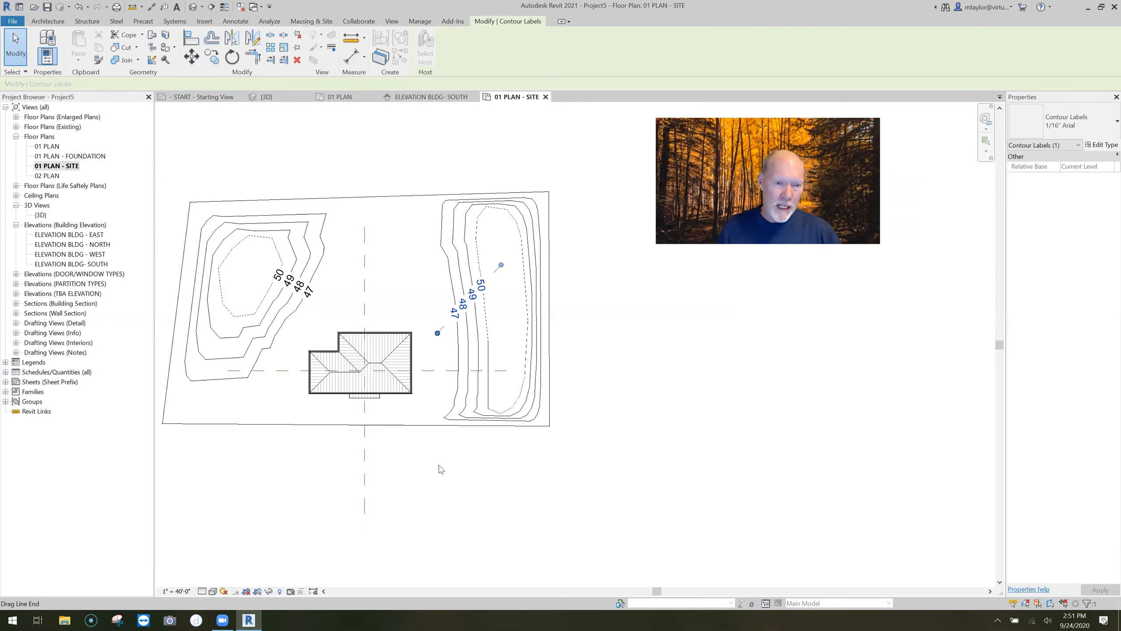
pyautogui.click(441, 467)
# Check the elevation of an interior toposurface point on the flat ground between the hills, and exit surface editing.
pyautogui.click(458, 332)
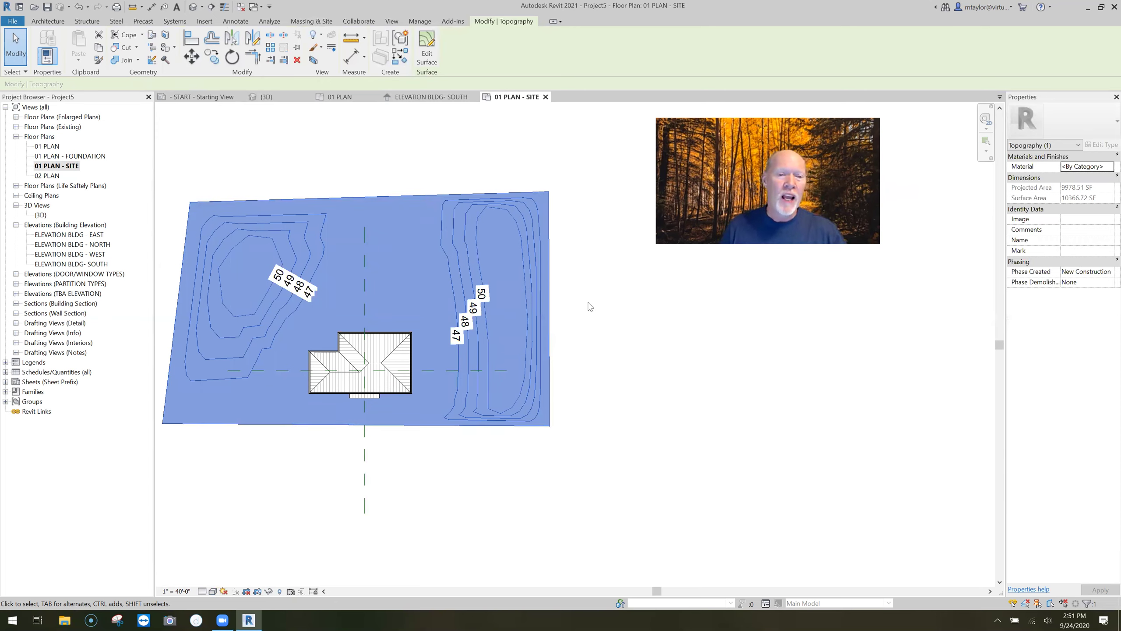
pyautogui.click(427, 52)
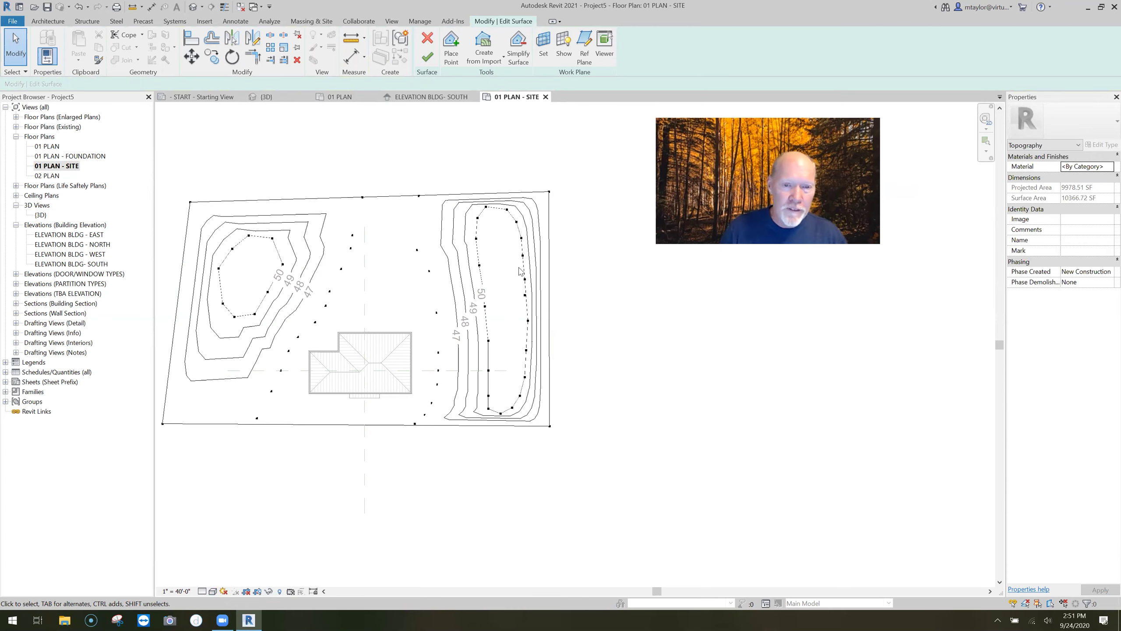
pyautogui.scroll(5, 521, 271)
pyautogui.scroll(-6, 451, 252)
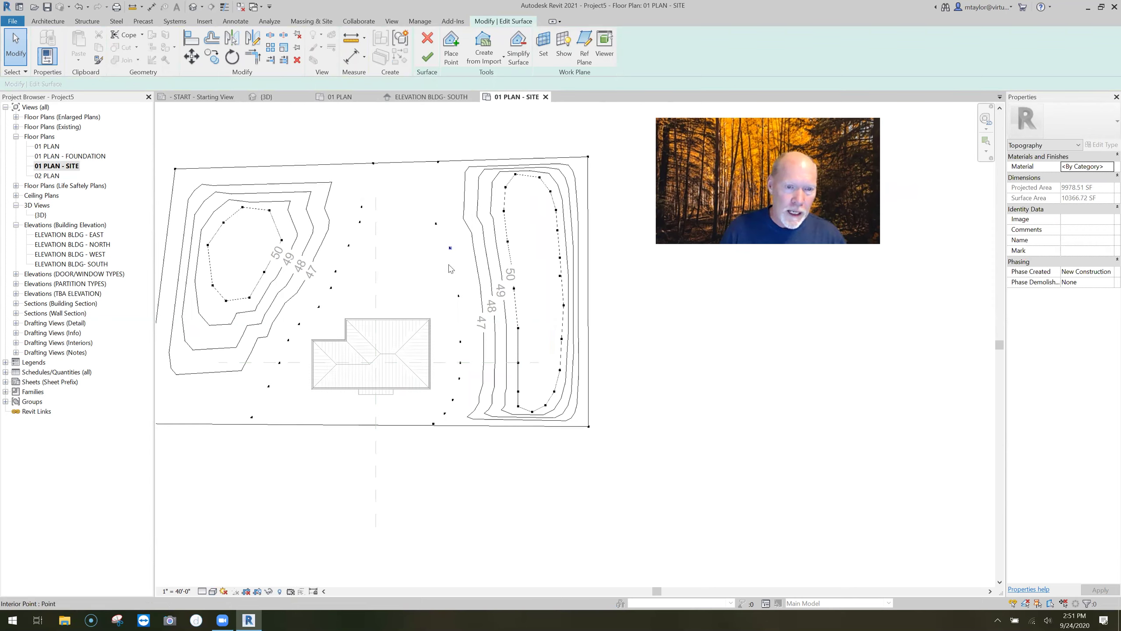
pyautogui.click(451, 249)
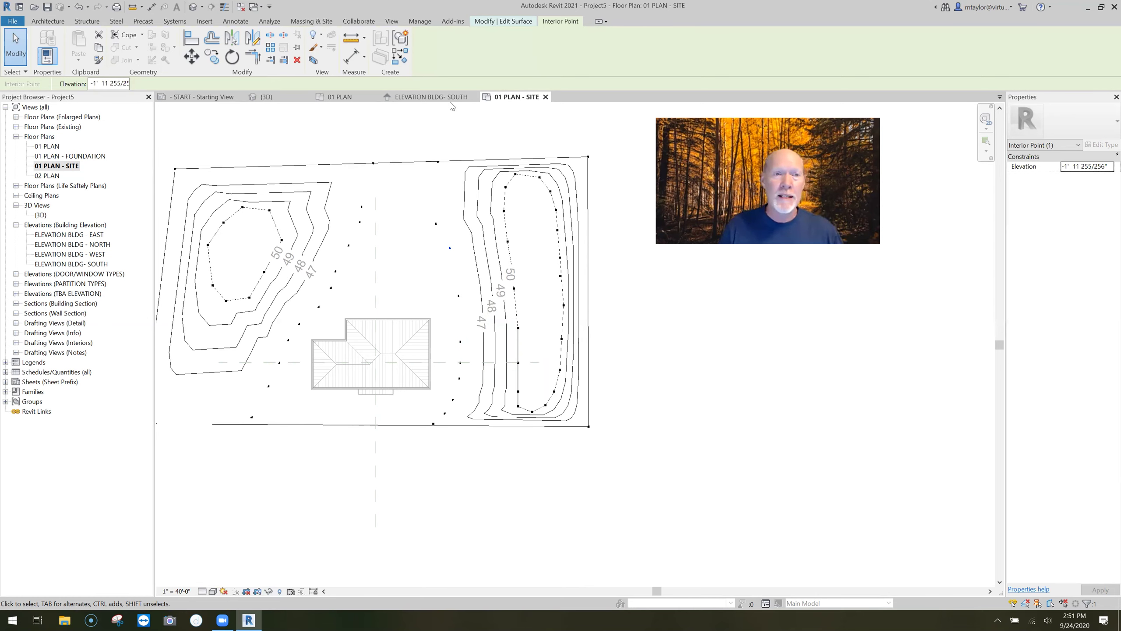
pyautogui.click(502, 258)
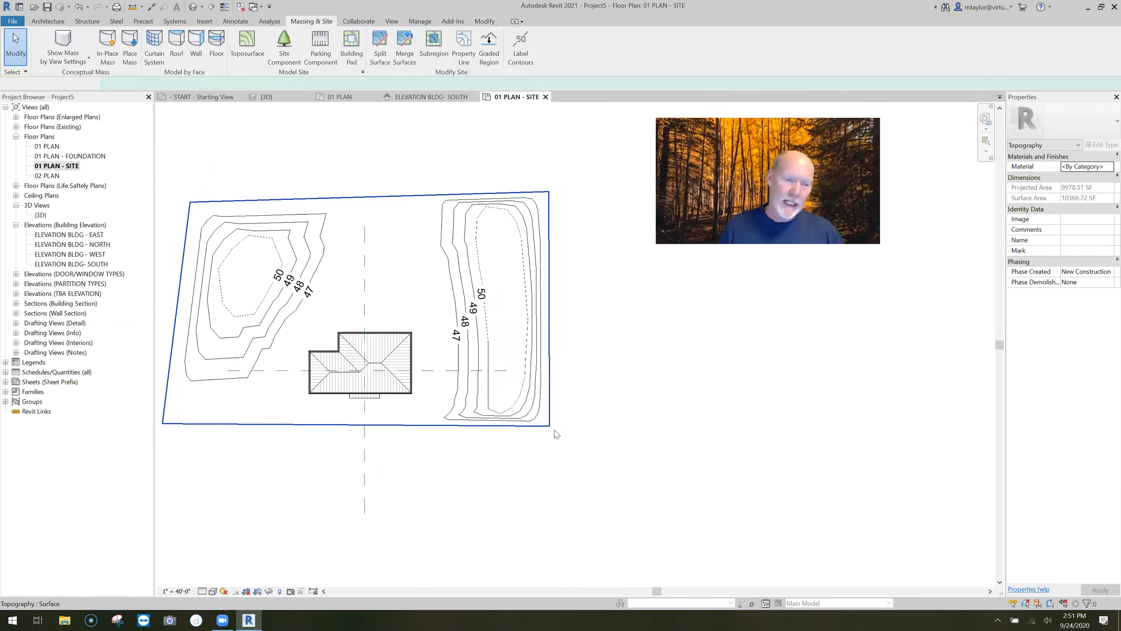
# In the south elevation, check the elevation of an interior point on the crest of the hill east of the building, and exit surface editing.
pyautogui.click(430, 97)
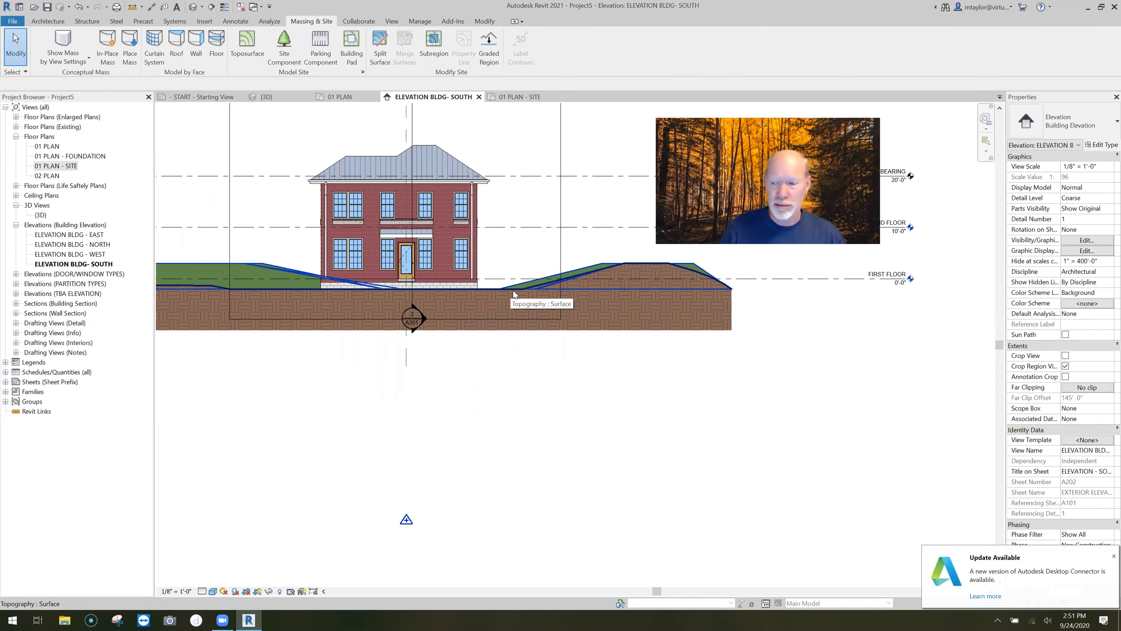
pyautogui.click(1107, 558)
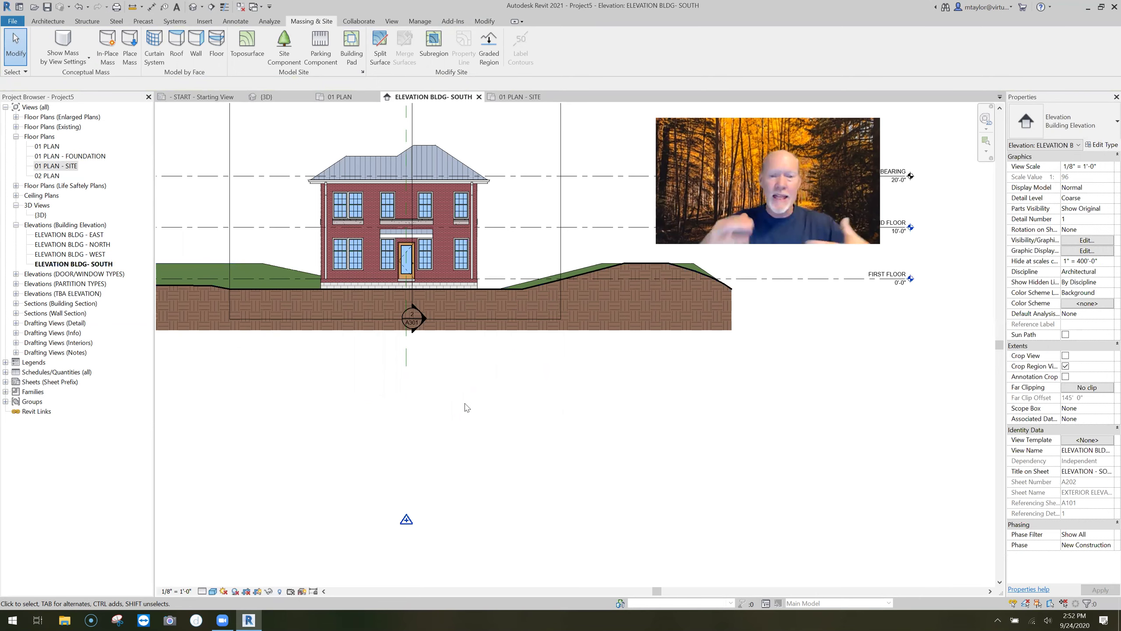
pyautogui.moveTo(505, 367); pyautogui.dragTo(465, 403, button='middle')
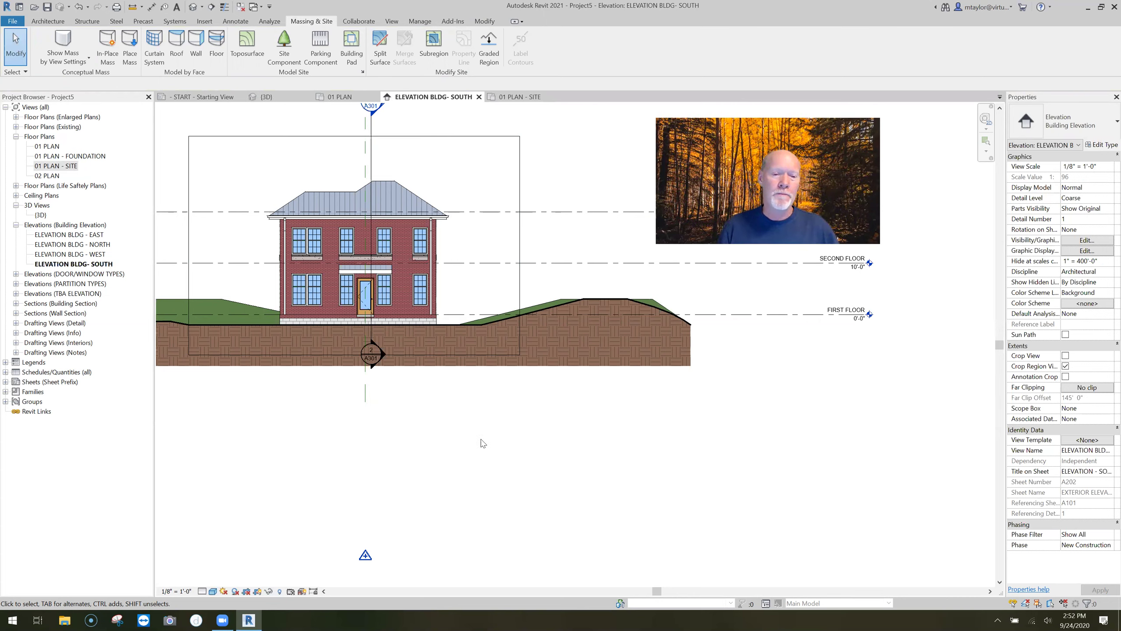
pyautogui.scroll(-3, 483, 420)
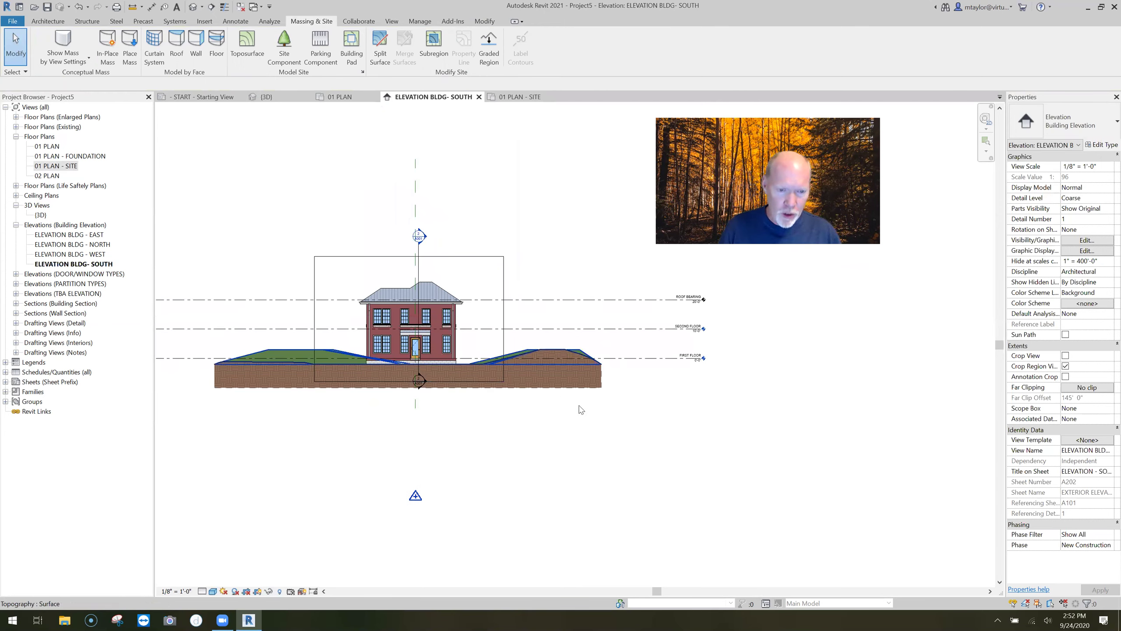
pyautogui.click(468, 387)
pyautogui.click(426, 57)
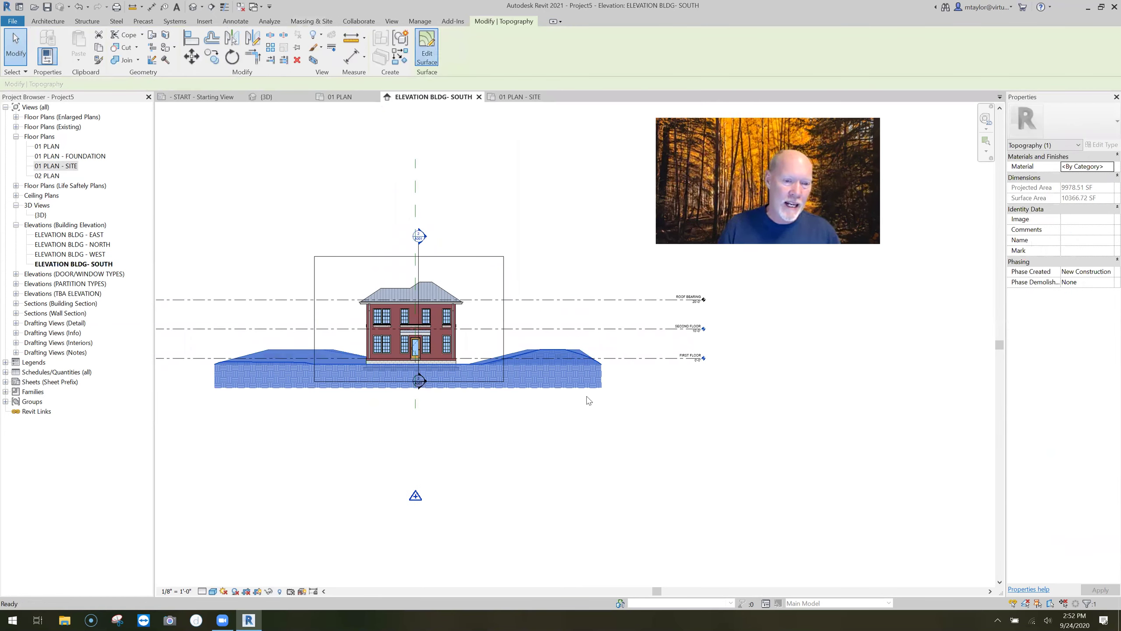
pyautogui.moveTo(492, 439); pyautogui.dragTo(507, 469, button='middle')
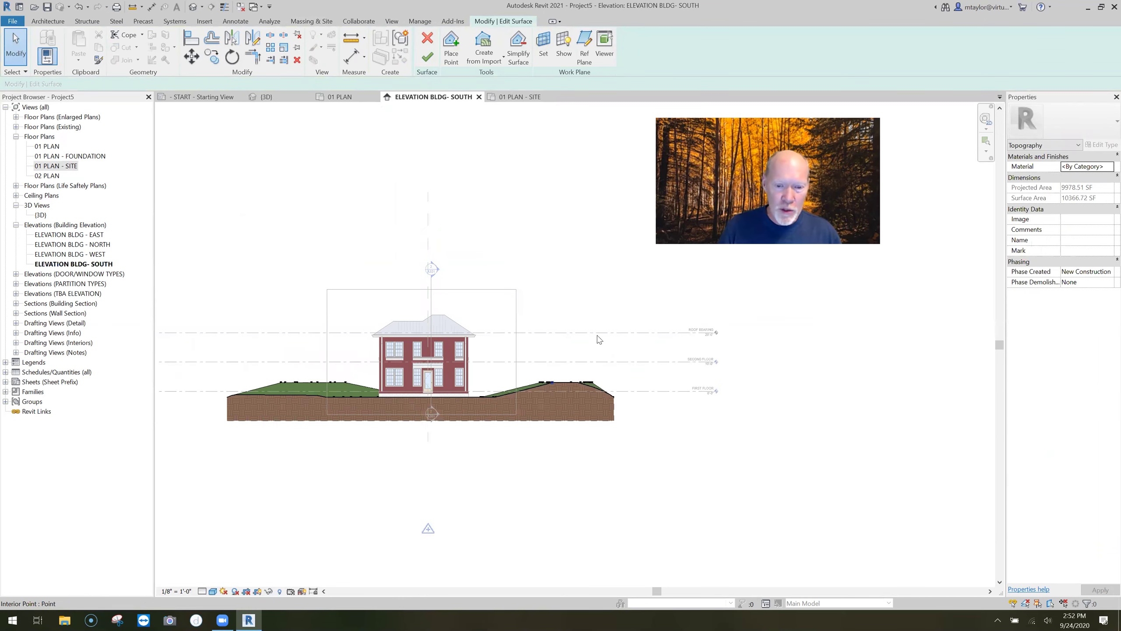
pyautogui.scroll(5, 552, 378)
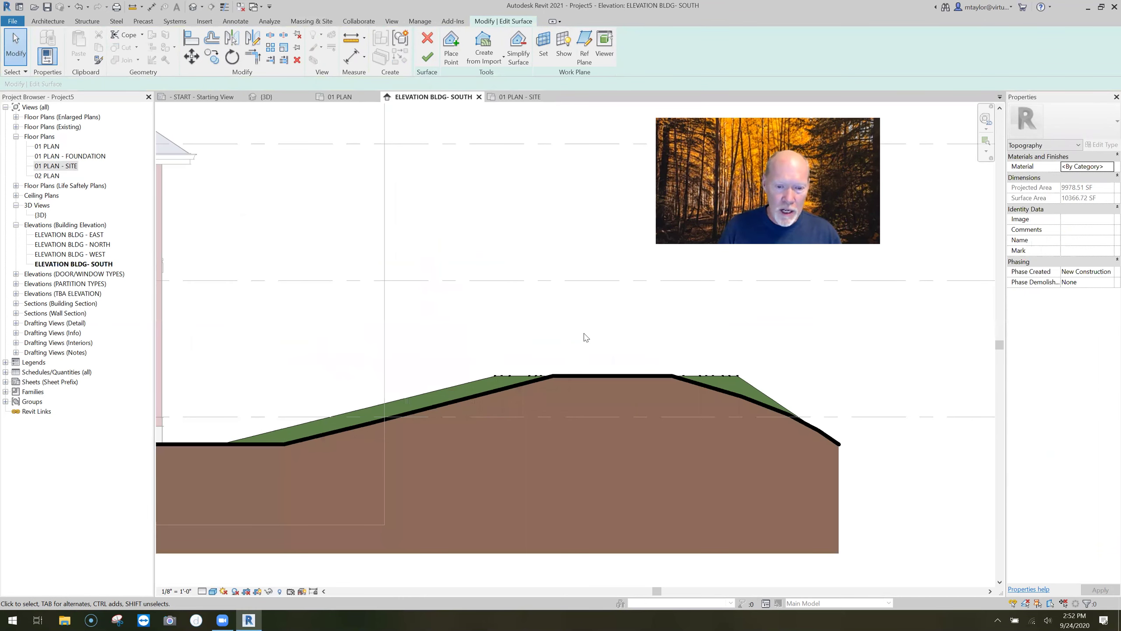
pyautogui.click(517, 378)
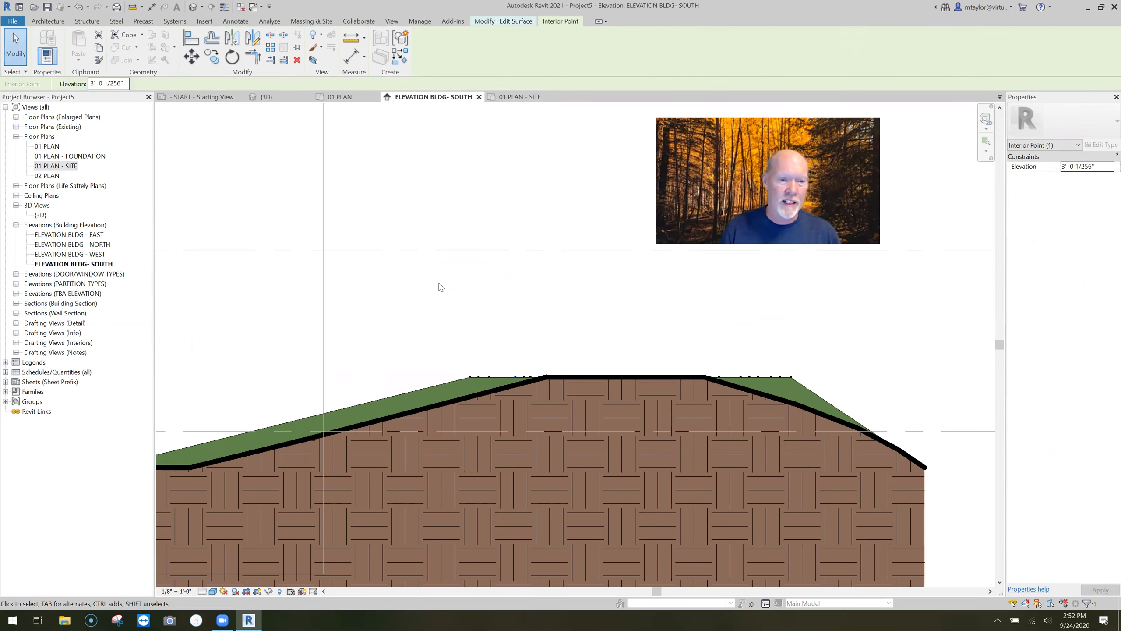
pyautogui.scroll(-3, 468, 280)
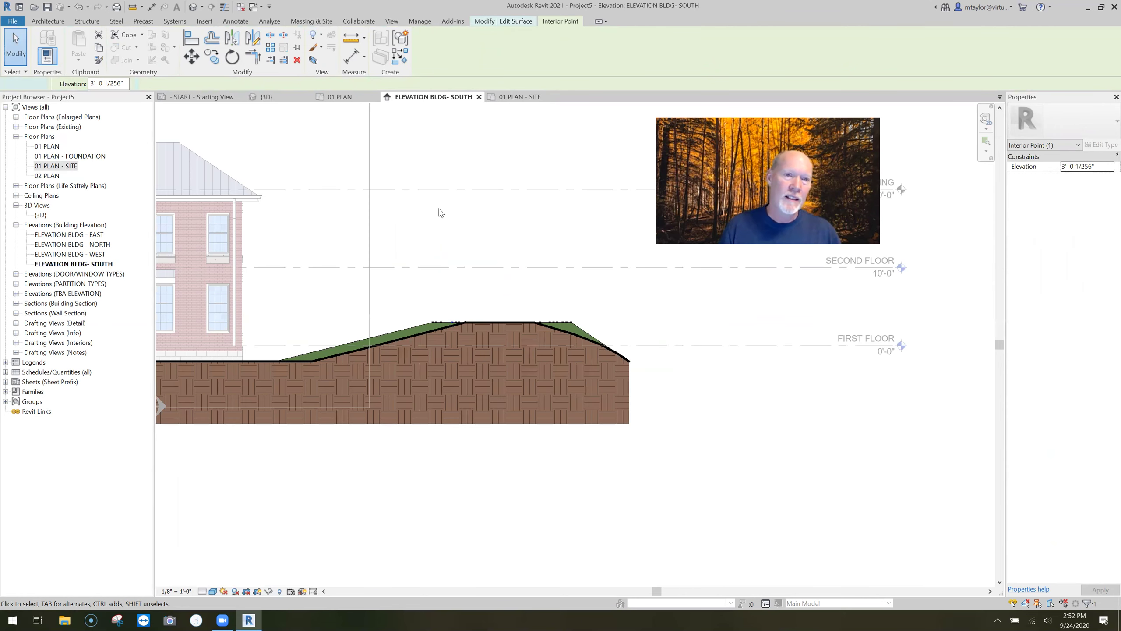
pyautogui.click(431, 55)
pyautogui.scroll(2, 480, 422)
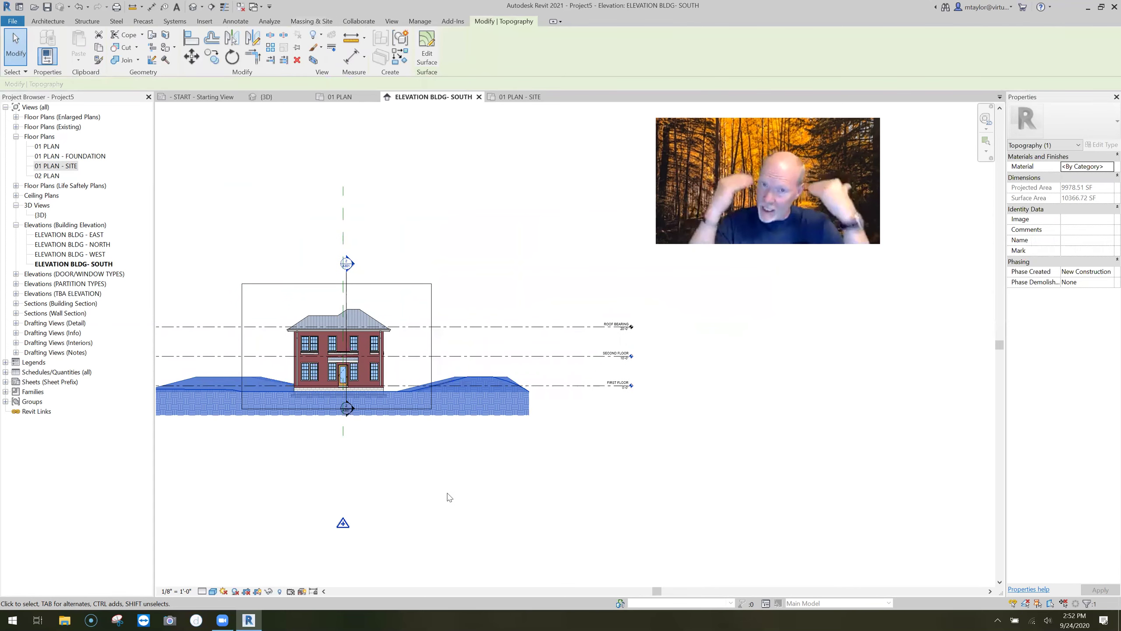
# Move the toposurface 1/256" straight down in the south elevation and deselect it.
pyautogui.press('m')
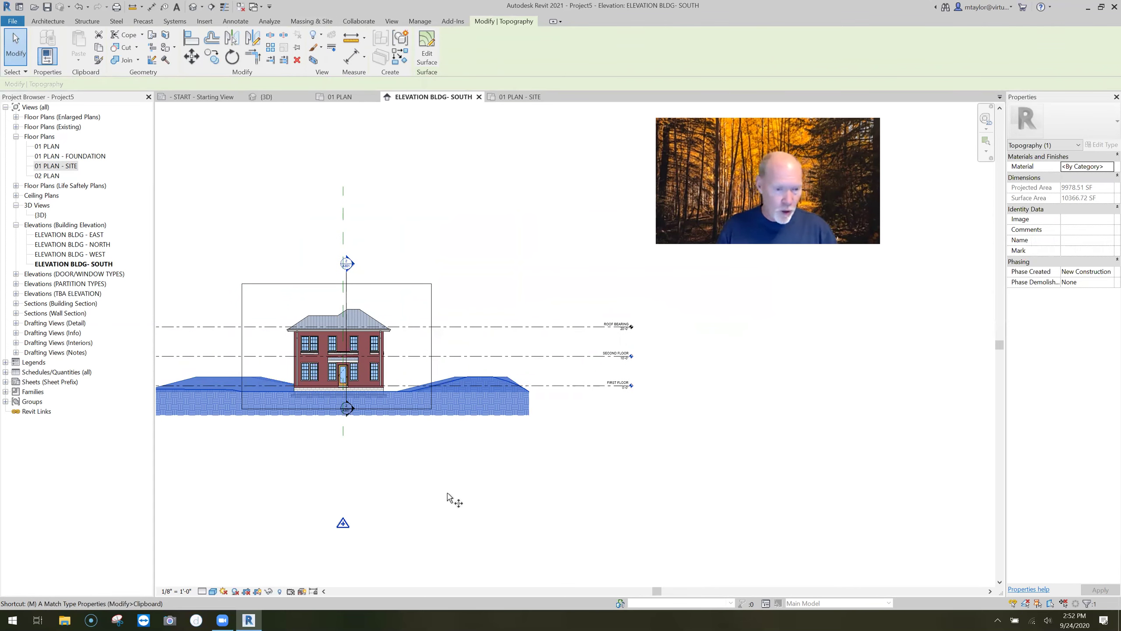
pyautogui.press('v')
pyautogui.click(456, 486)
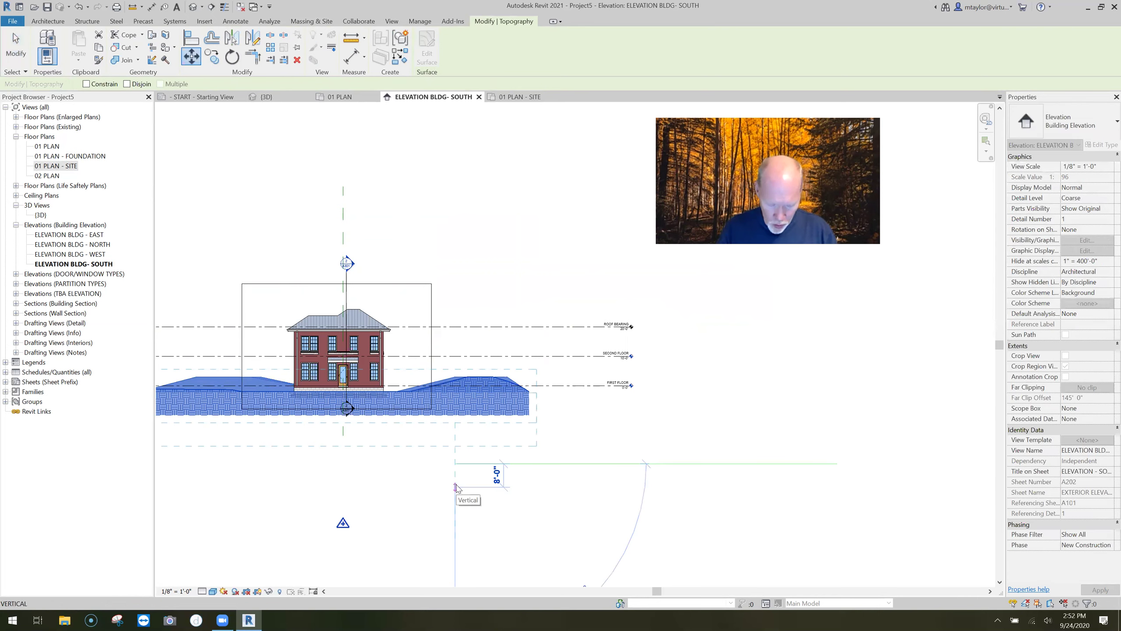
pyautogui.write('1/256')
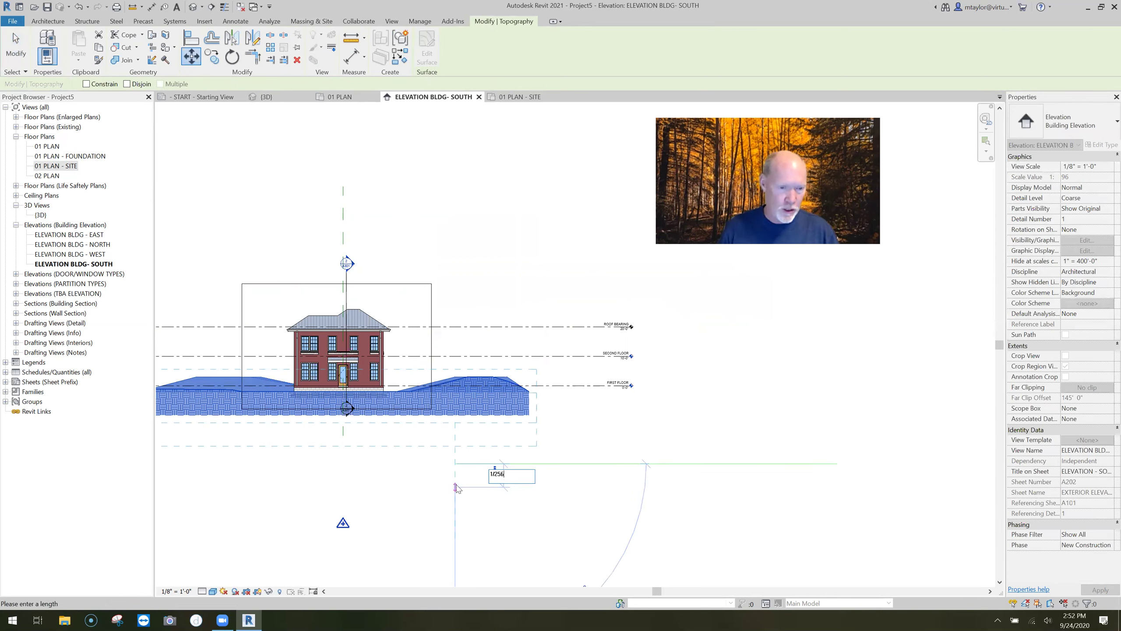
pyautogui.press('Return')
pyautogui.click(460, 417)
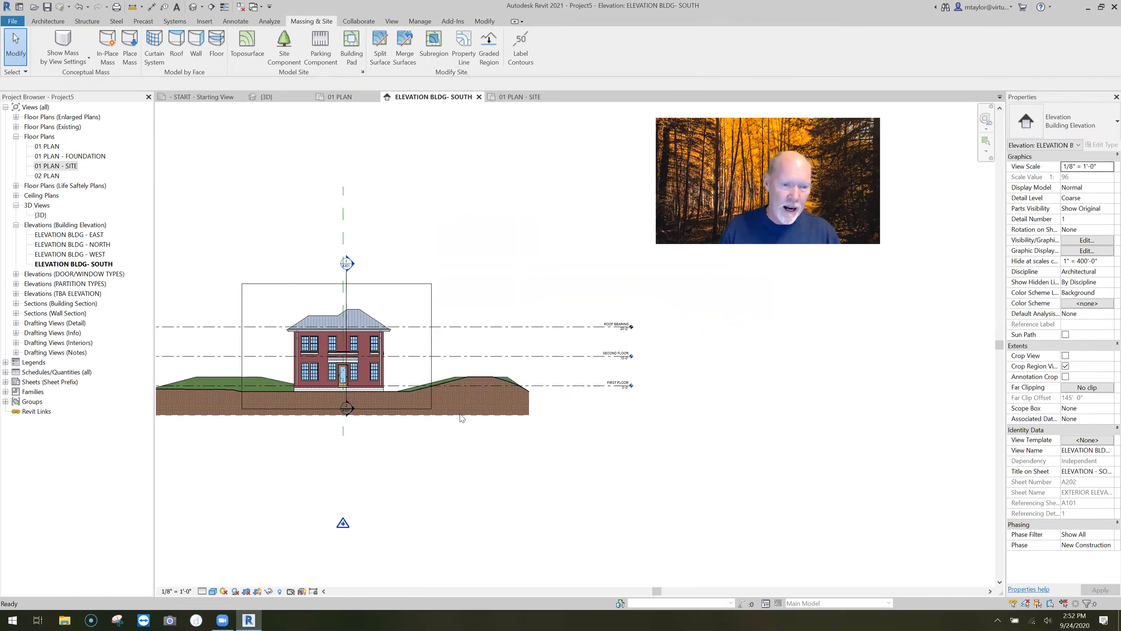
# In the 3D view, check the elevation of an interior point on the east hill's crest, and exit surface editing.
pyautogui.click(267, 98)
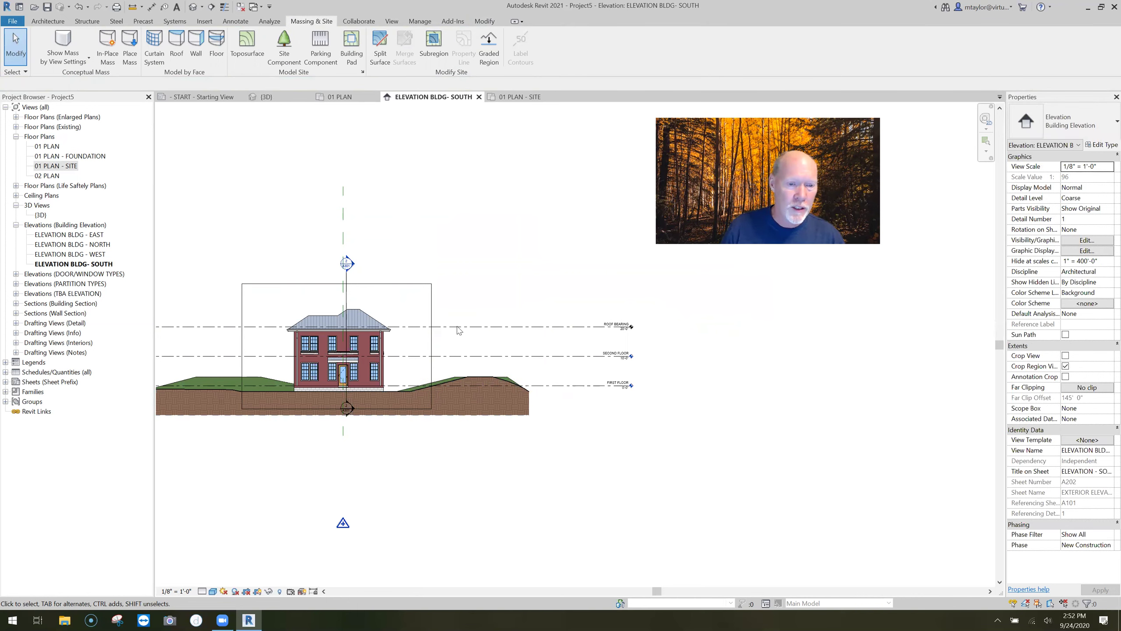
pyautogui.scroll(3, 500, 503)
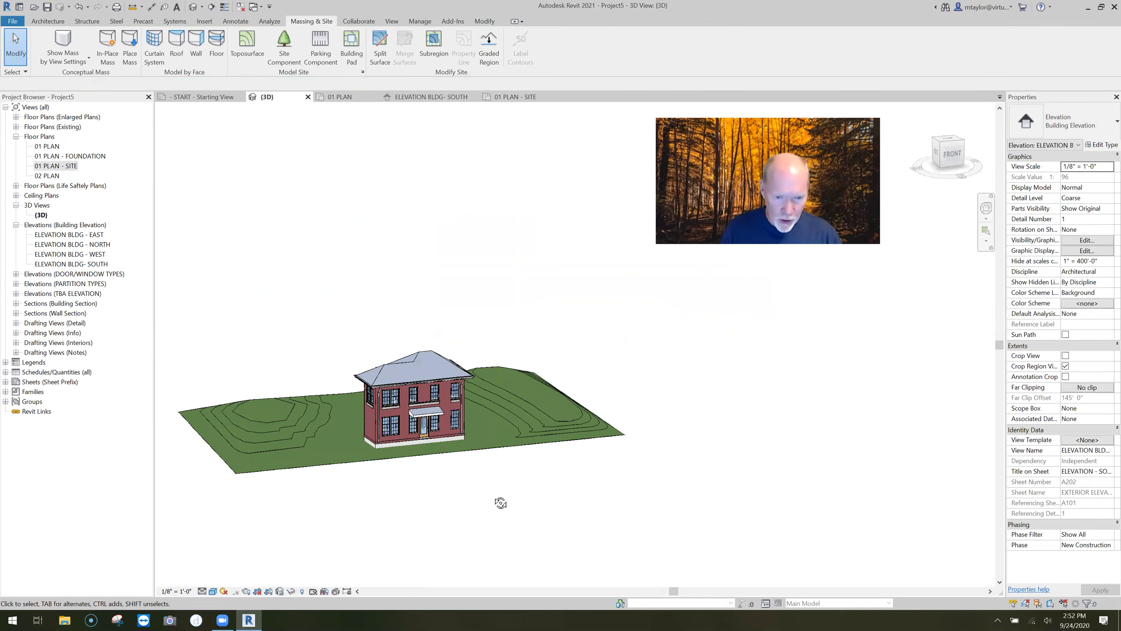
pyautogui.keyDown('shift'); pyautogui.moveTo(501, 502); pyautogui.dragTo(557, 479, button='middle'); pyautogui.keyUp('shift')
pyautogui.click(543, 430)
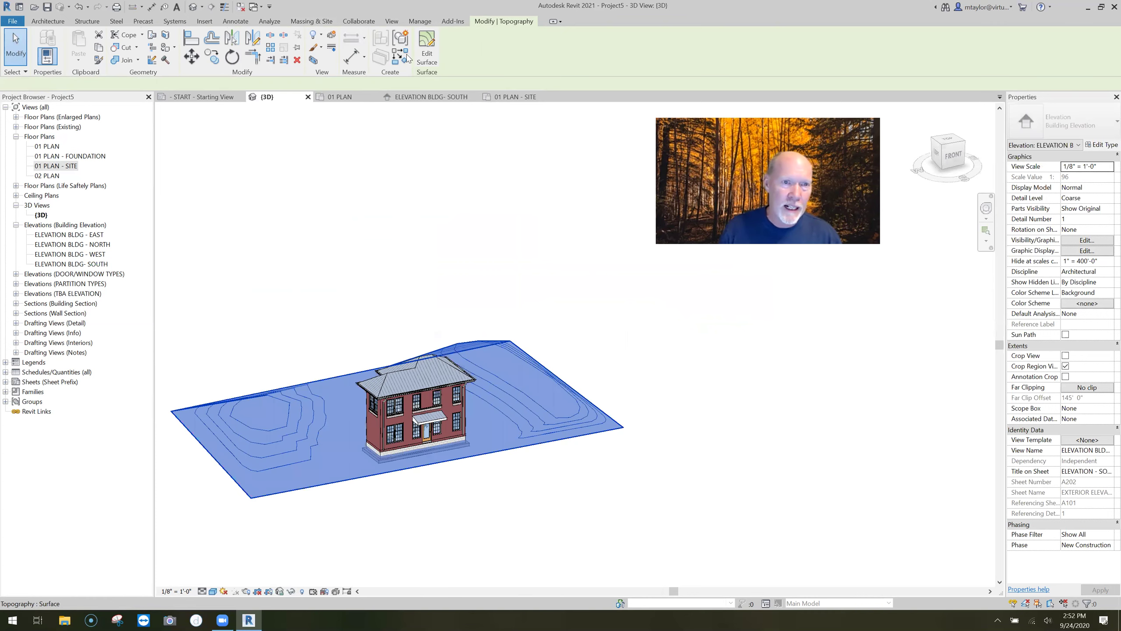
pyautogui.doubleClick(492, 376)
pyautogui.scroll(2, 557, 373)
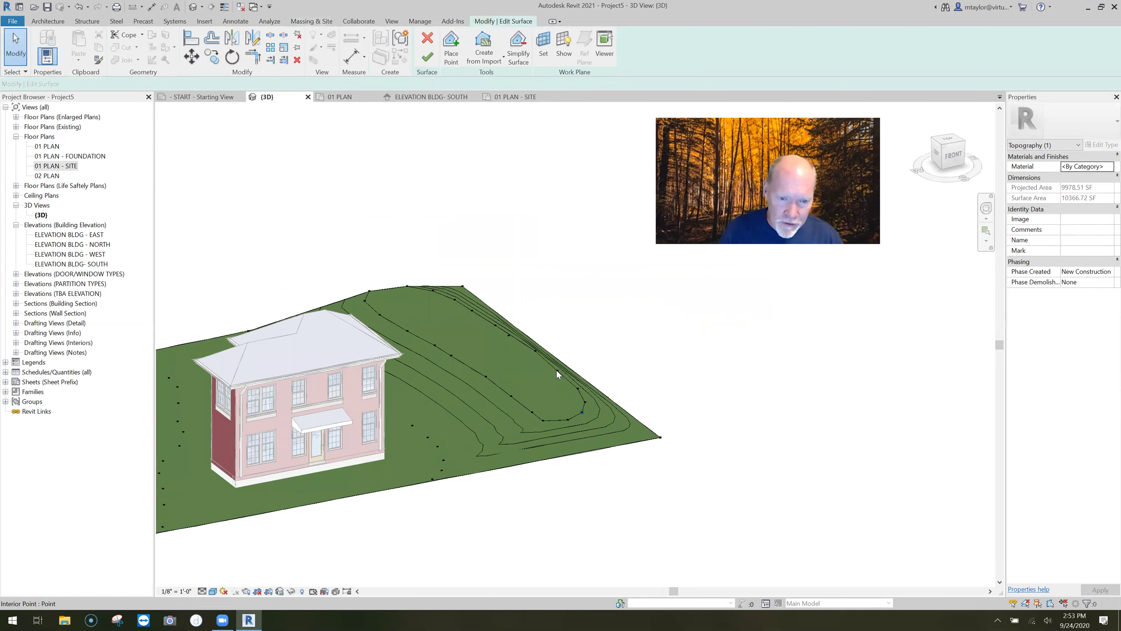
pyautogui.click(490, 377)
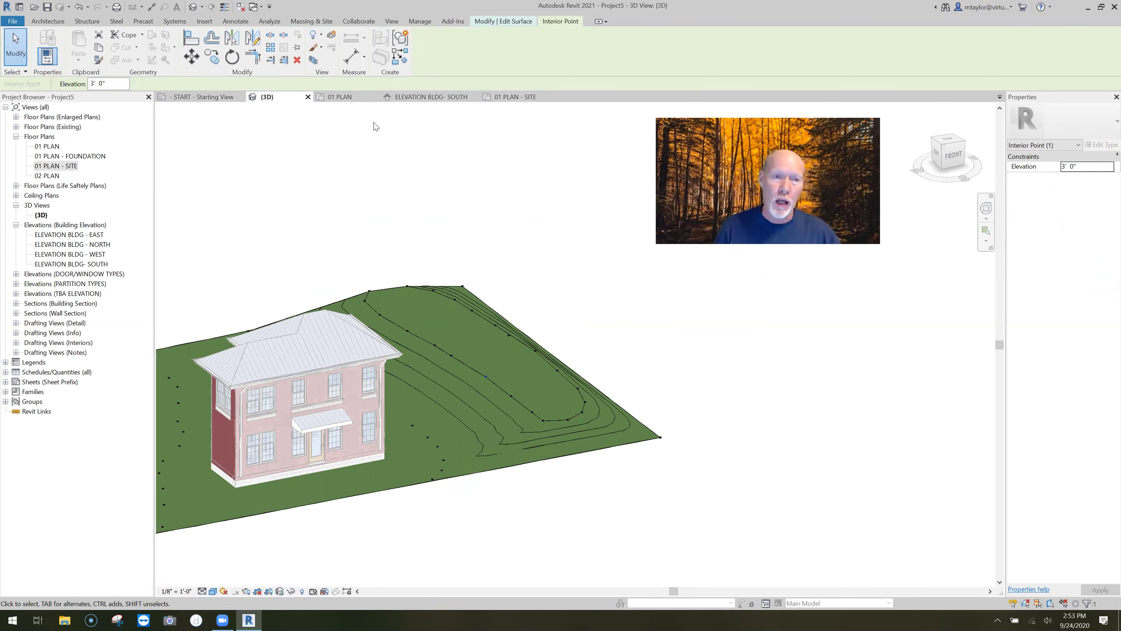
pyautogui.click(431, 55)
pyautogui.scroll(-3, 478, 240)
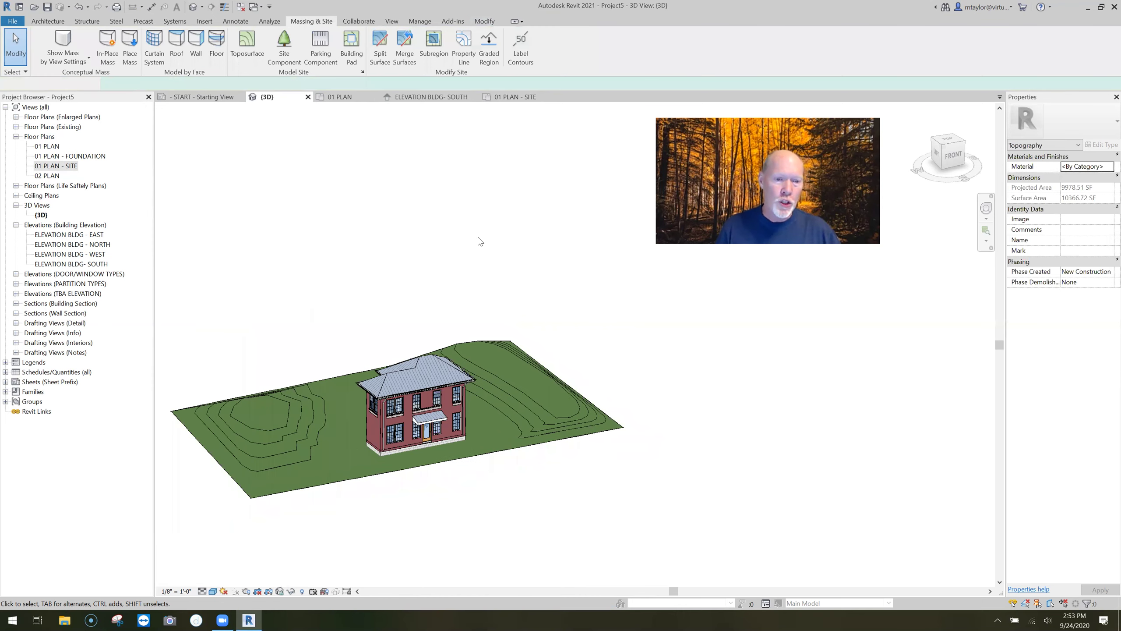
# Move the toposurface 47' straight up in the front-facing 3D view, deselect it, and return to an angled view.
pyautogui.scroll(-2, 520, 275)
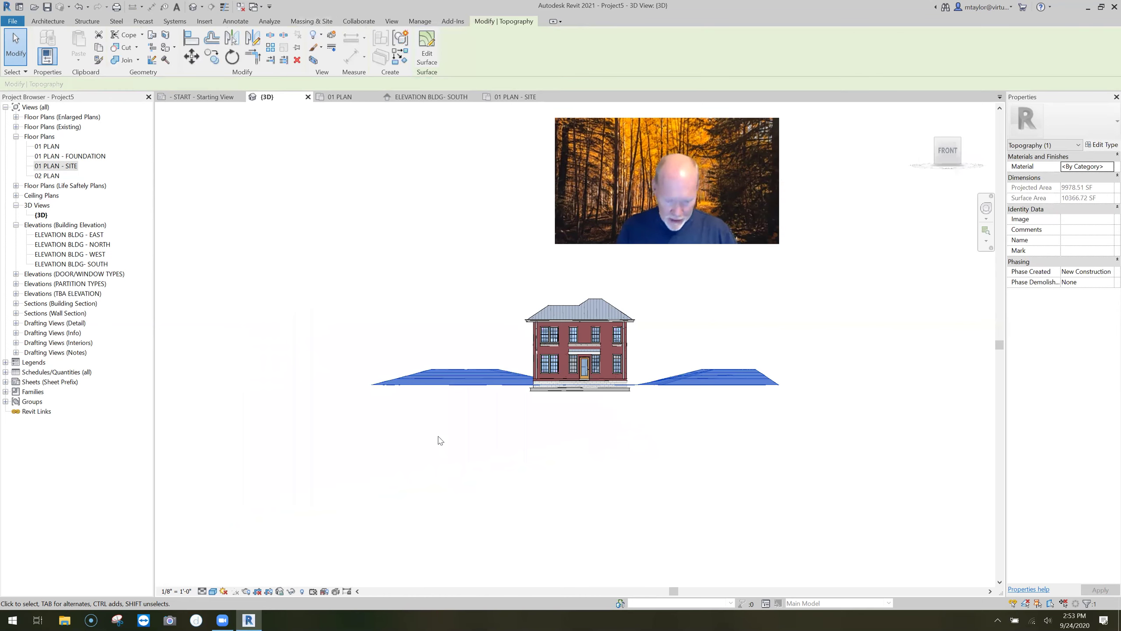
pyautogui.press('m')
pyautogui.press('v')
pyautogui.click(380, 437)
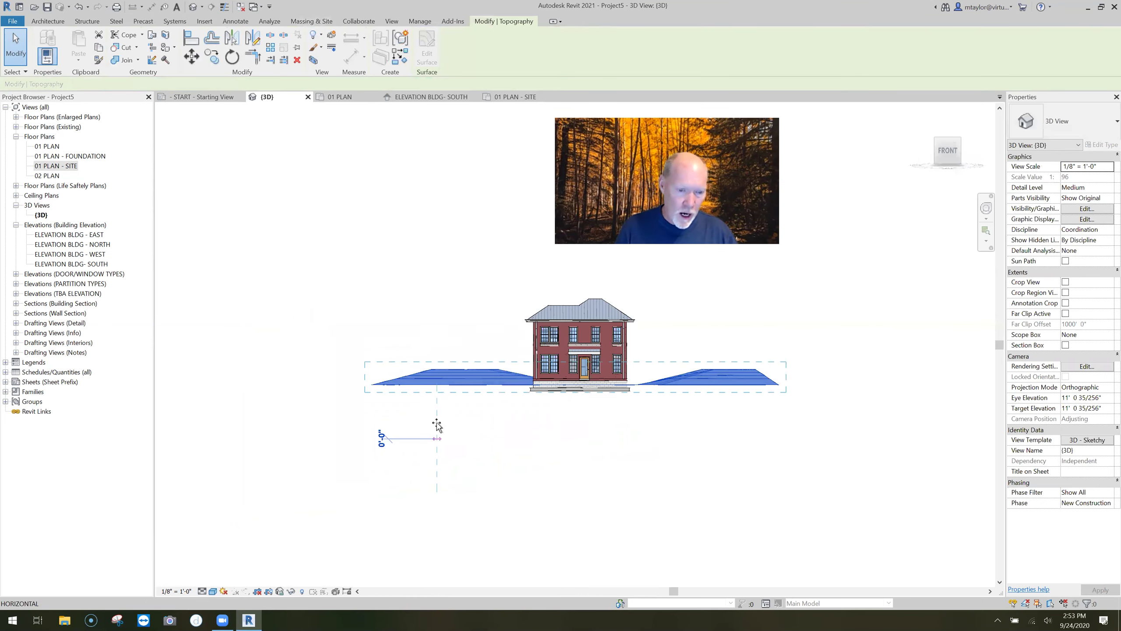
pyautogui.write('47')
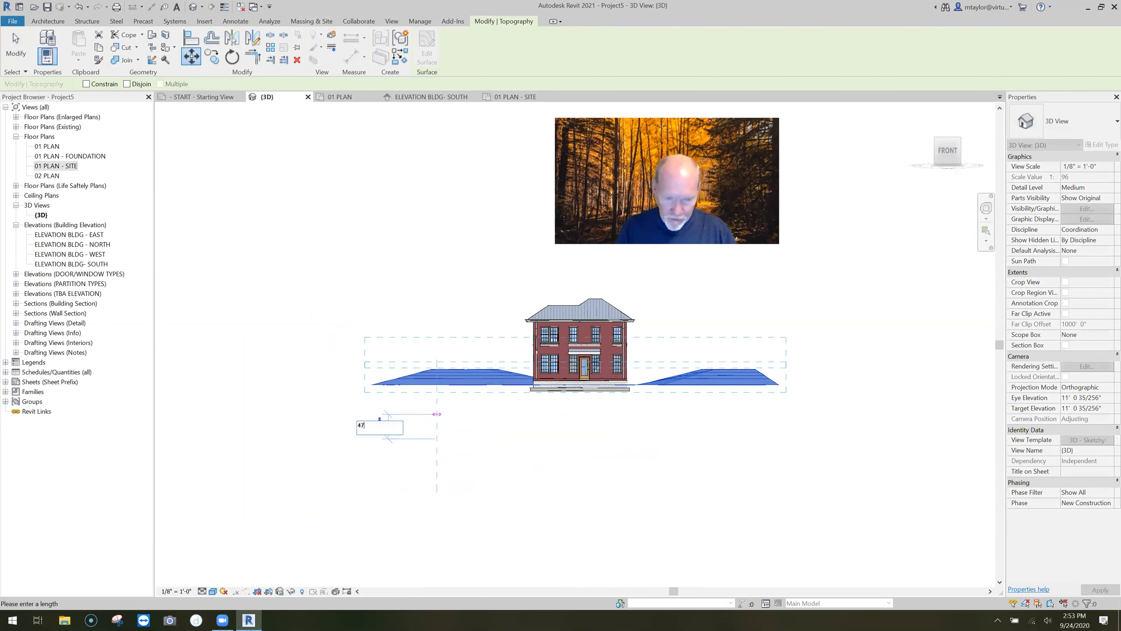
pyautogui.press('Return')
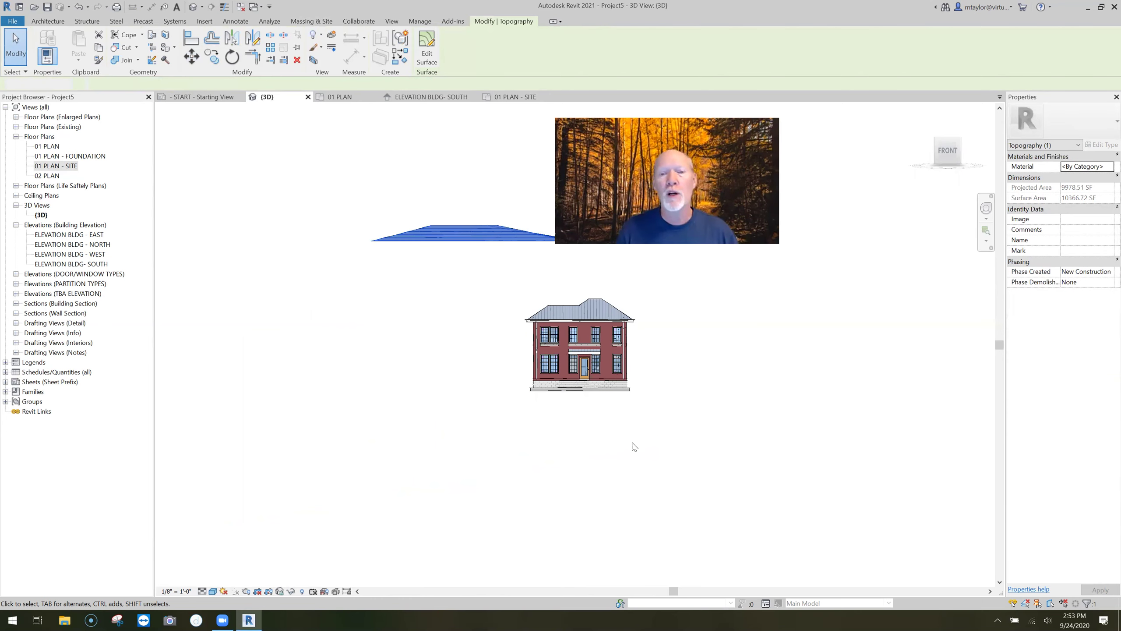
pyautogui.press('Escape')
pyautogui.moveTo(572, 445); pyautogui.dragTo(470, 443, button='middle')
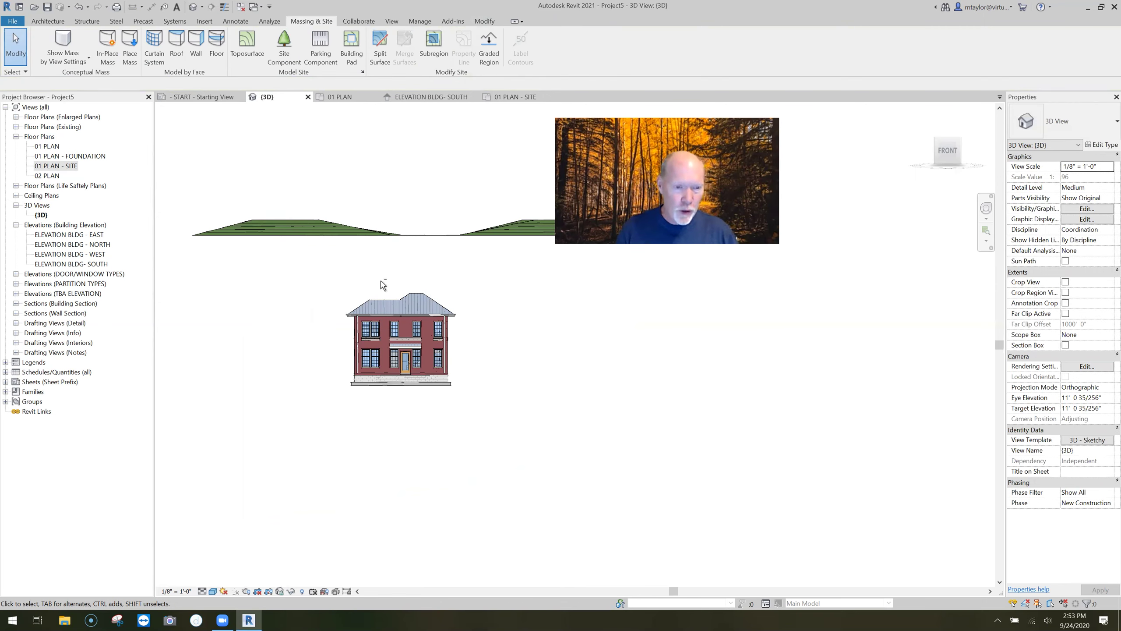
pyautogui.keyDown('shift'); pyautogui.moveTo(470, 440); pyautogui.dragTo(470, 440, button='middle'); pyautogui.keyUp('shift')
pyautogui.keyDown('shift'); pyautogui.moveTo(513, 383); pyautogui.dragTo(462, 250, button='middle'); pyautogui.keyUp('shift')
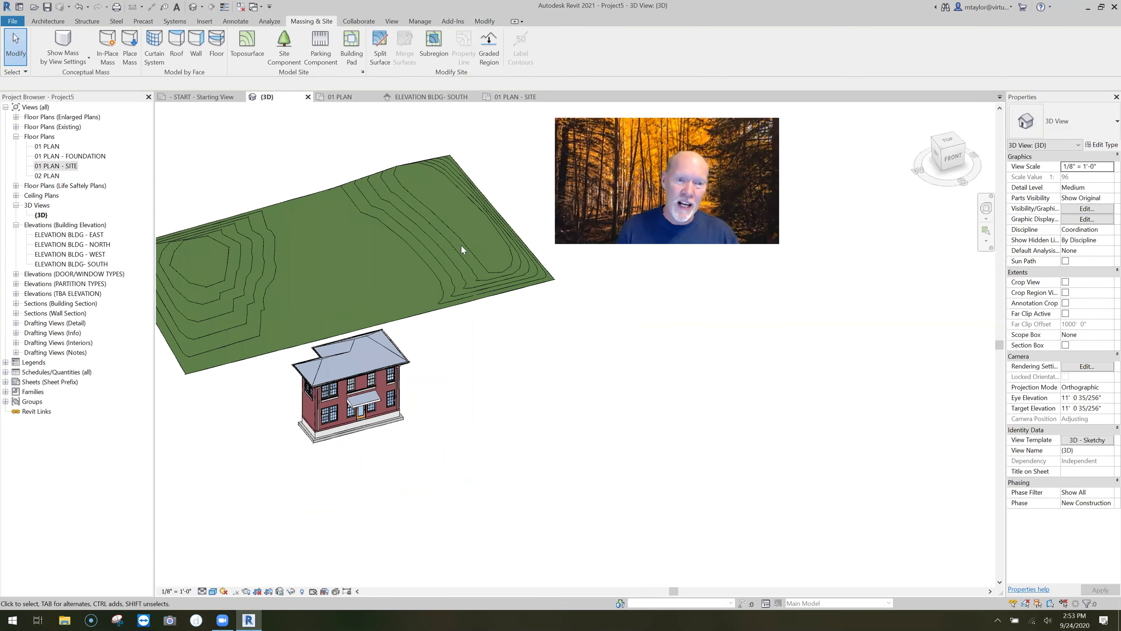
# In the 3D view, check the elevations of interior points on the east hill's crest and the flat central area, and exit surface editing.
pyautogui.click(401, 261)
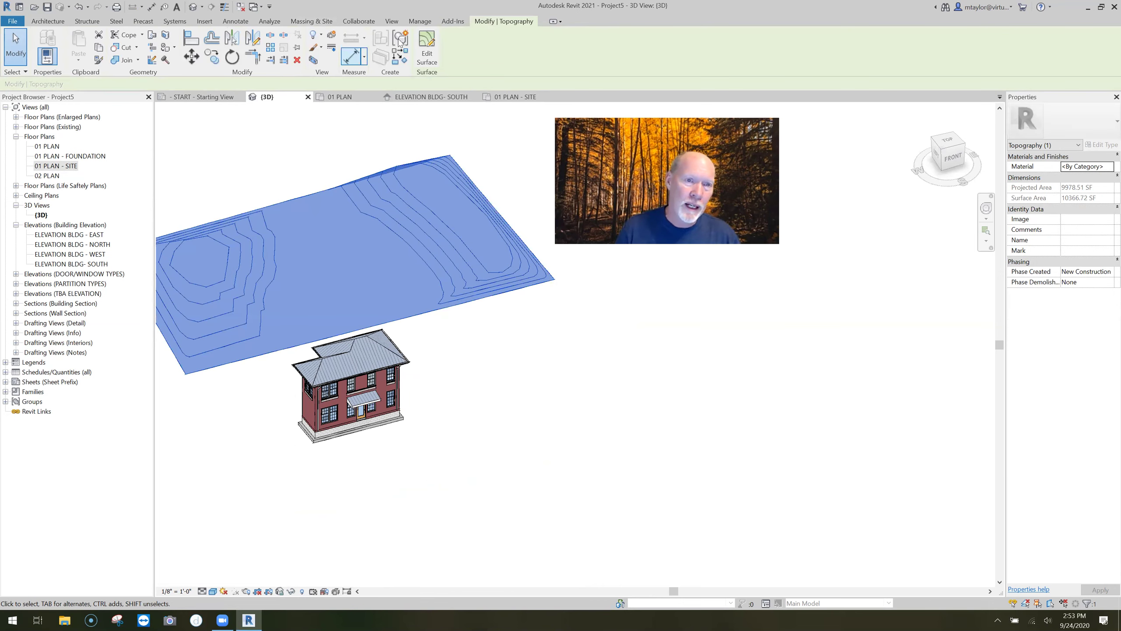
pyautogui.click(428, 56)
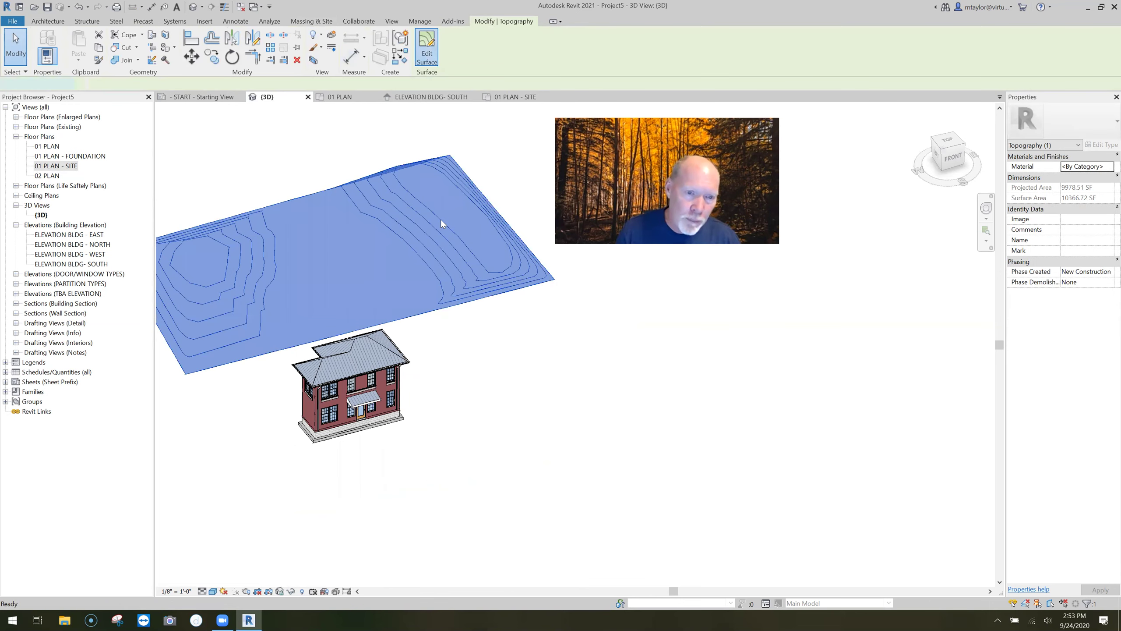
pyautogui.click(474, 299)
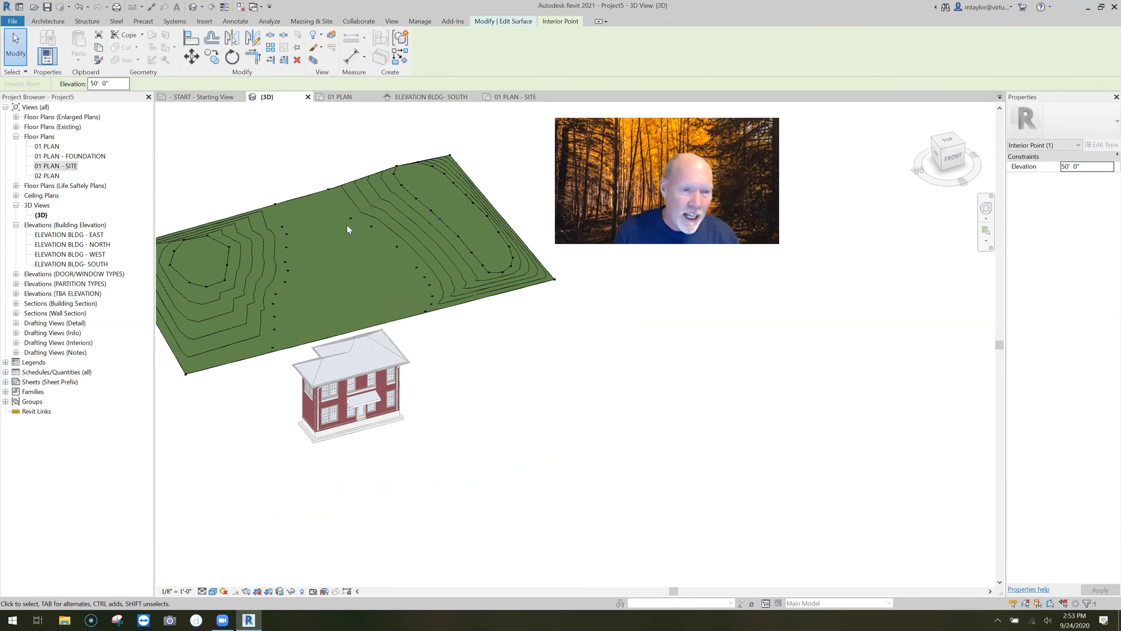
pyautogui.click(372, 227)
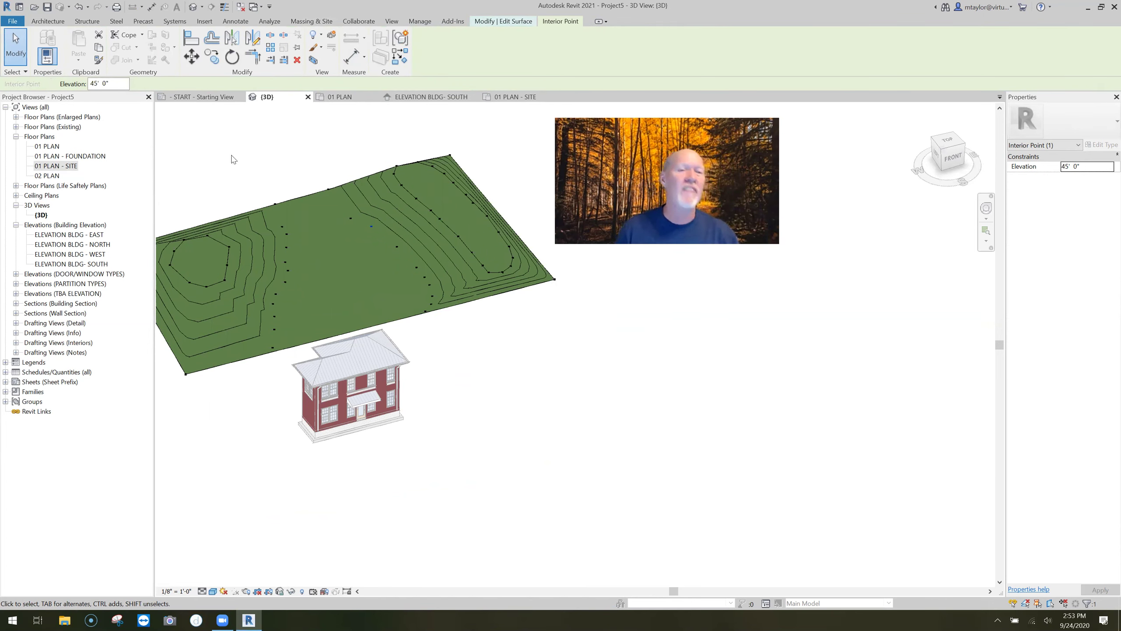
pyautogui.click(470, 376)
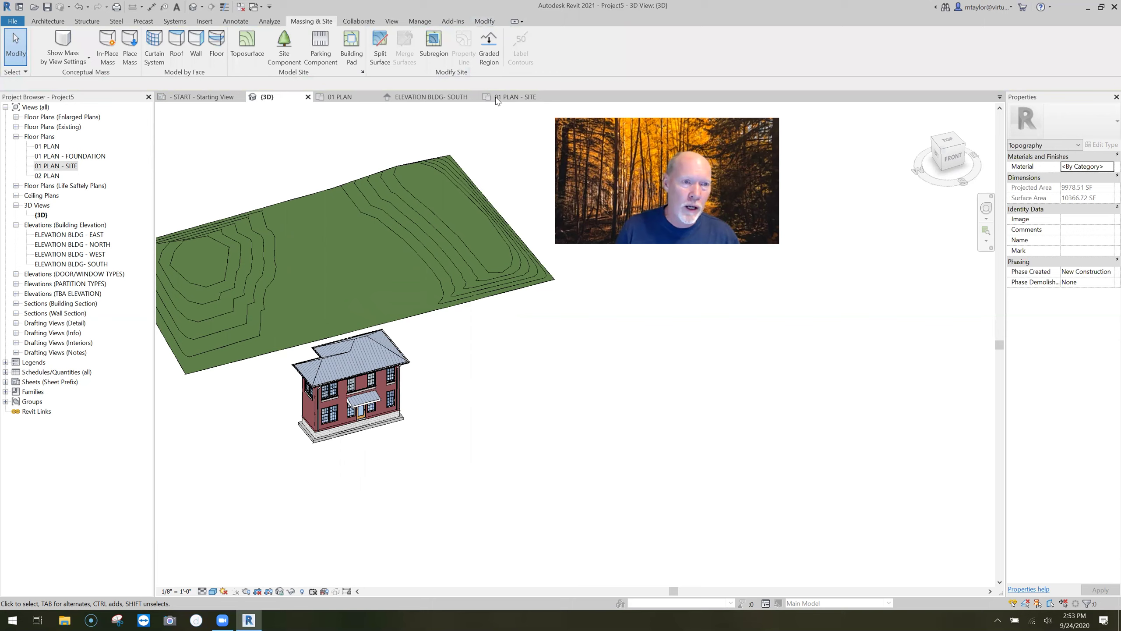
# In the 01 PLAN - SITE view, set the contour label type's elevation base to Project Base Point and deselect the labels.
pyautogui.click(520, 97)
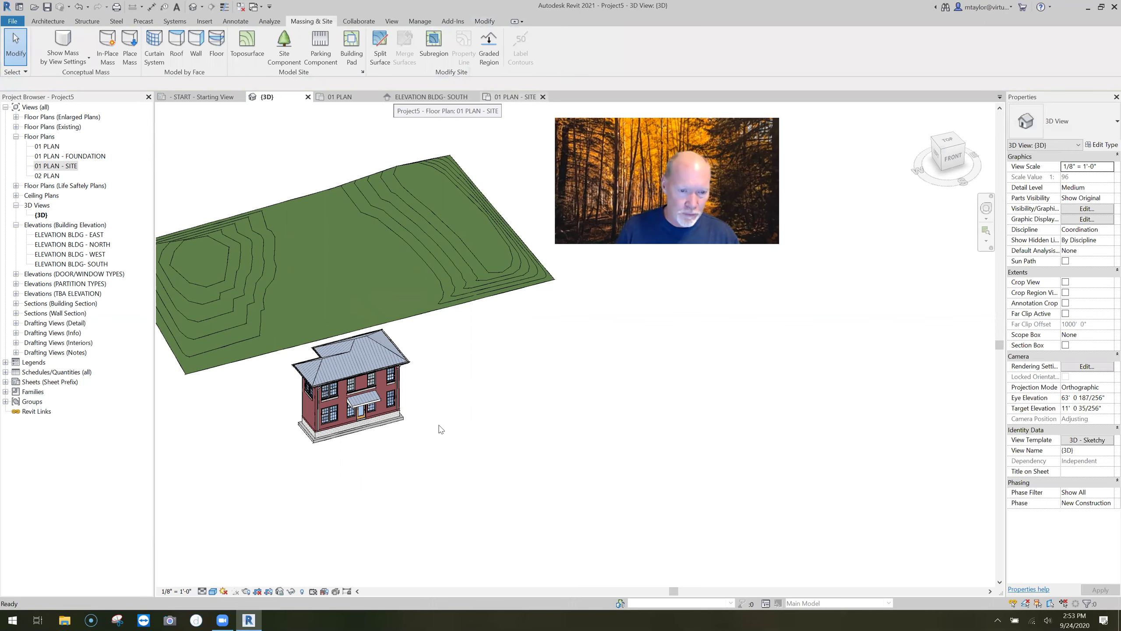
pyautogui.click(467, 339)
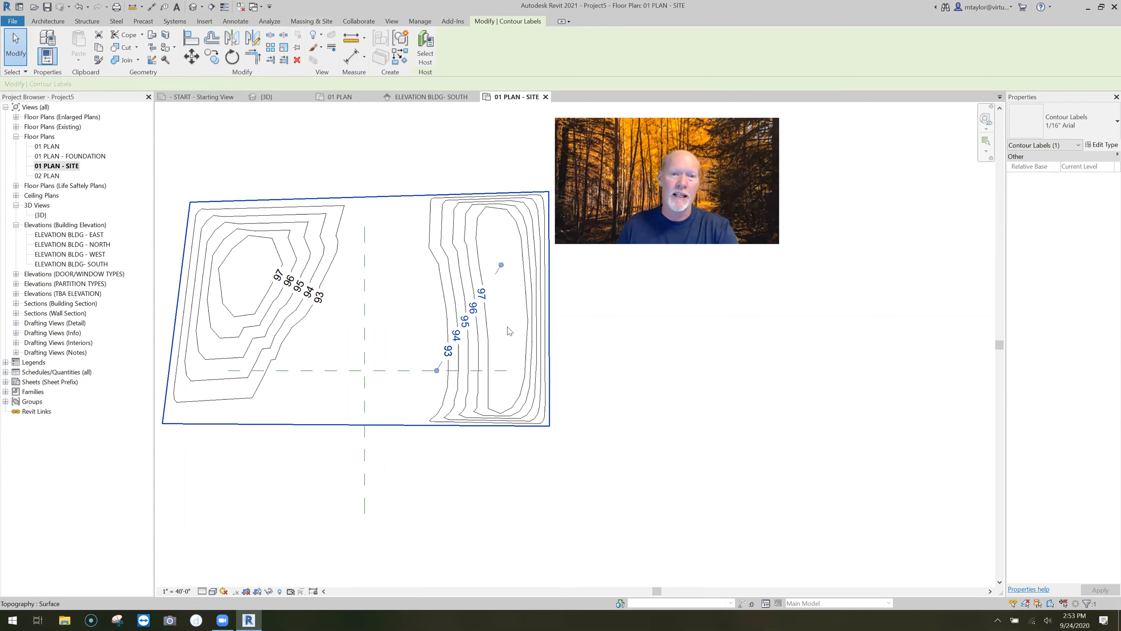
pyautogui.click(1105, 145)
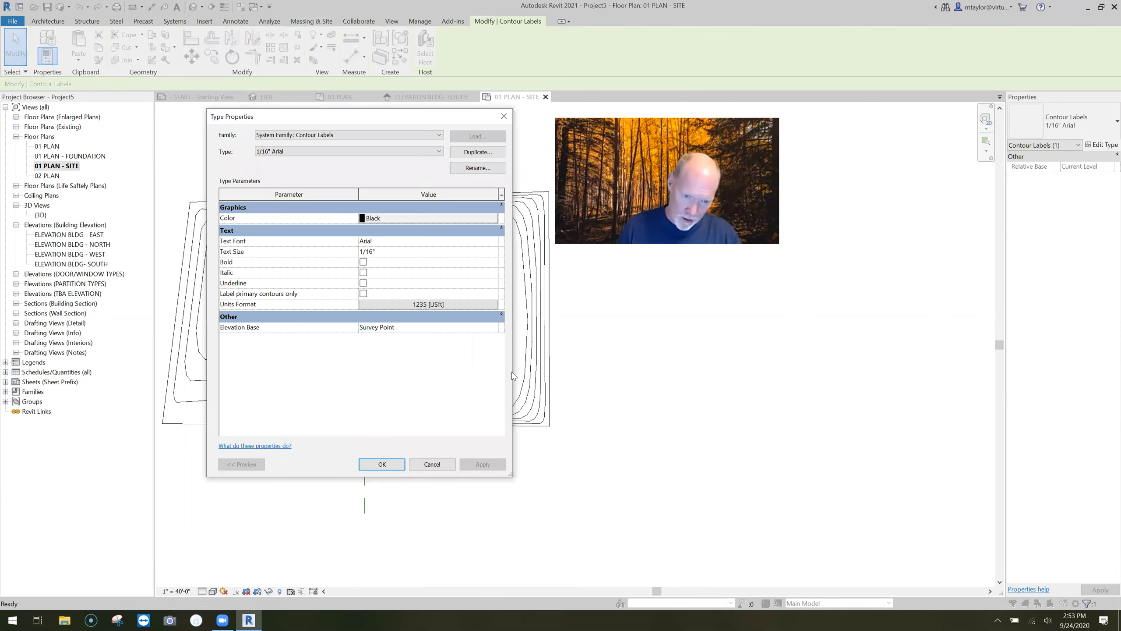
pyautogui.click(379, 340)
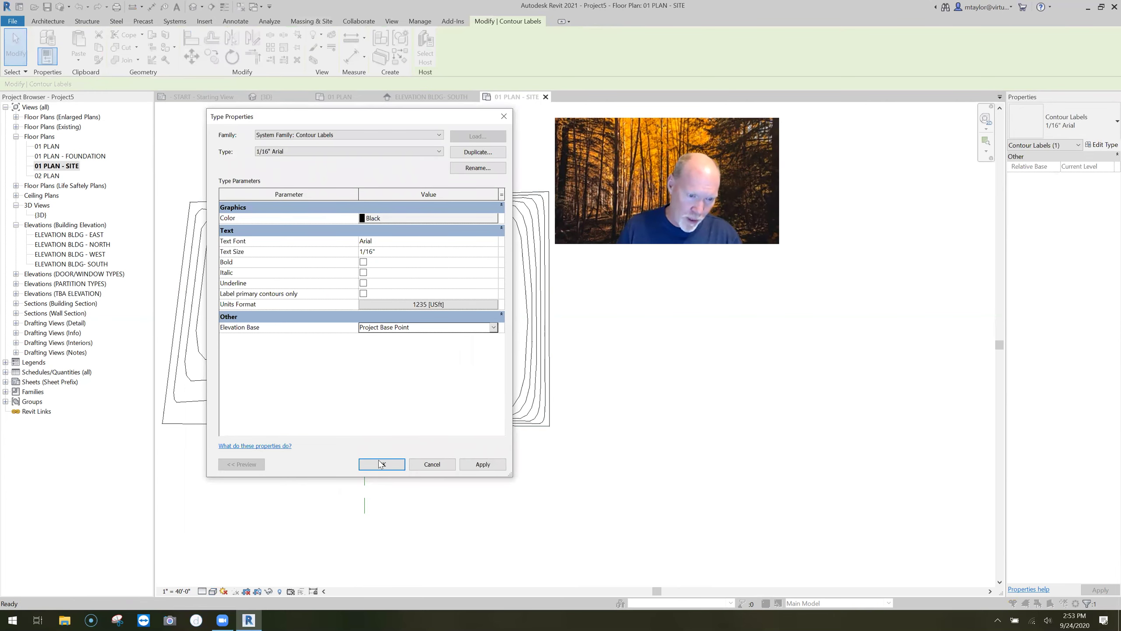
pyautogui.press('Return')
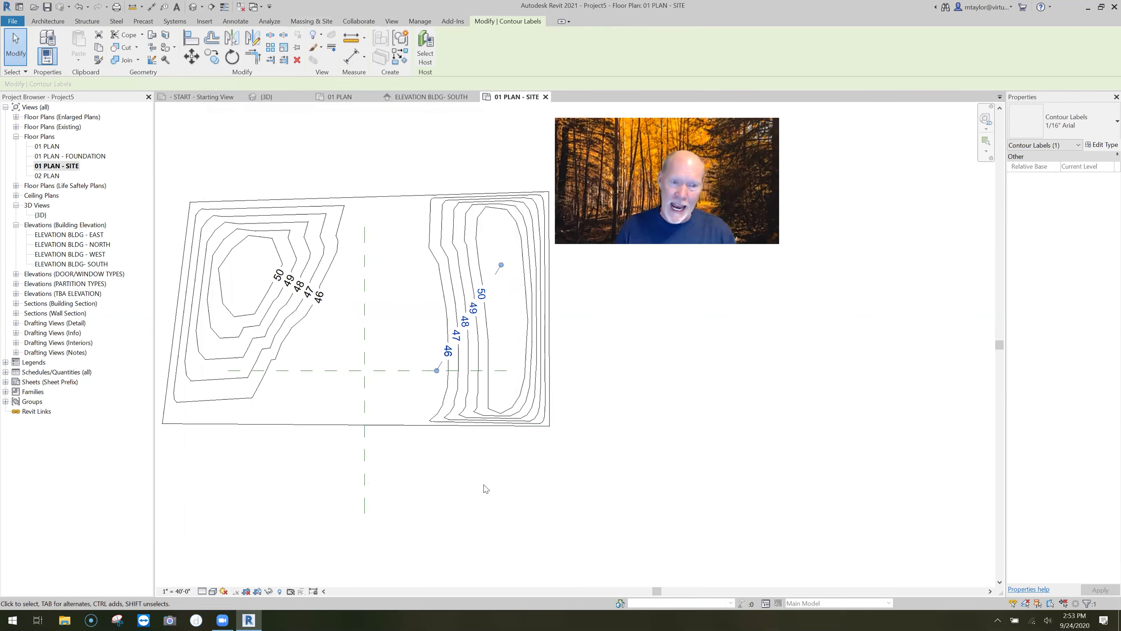
pyautogui.click(396, 452)
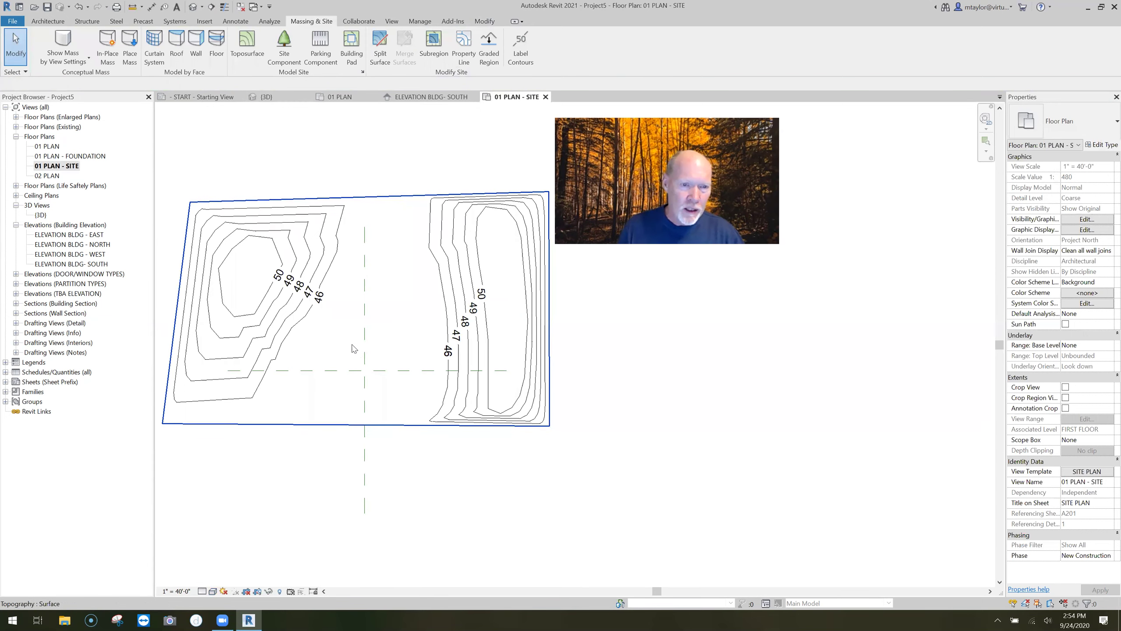
# Edit the toposurface in the site plan, place a closed ring of points at absolute elevation 45' around the building, and finish the surface.
pyautogui.click(414, 287)
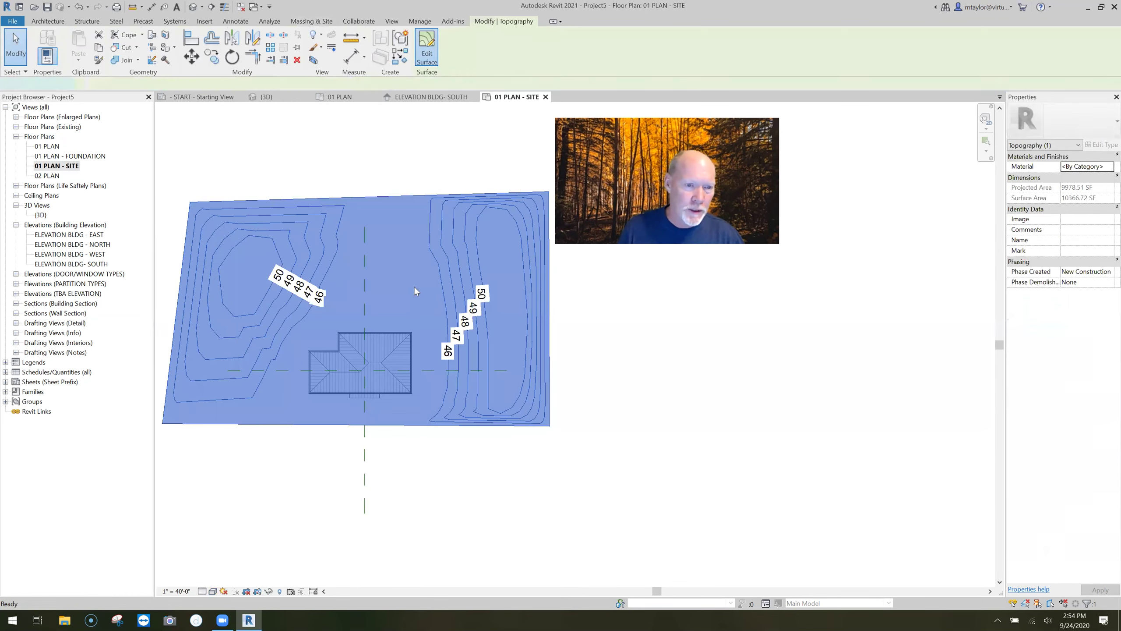
pyautogui.click(427, 48)
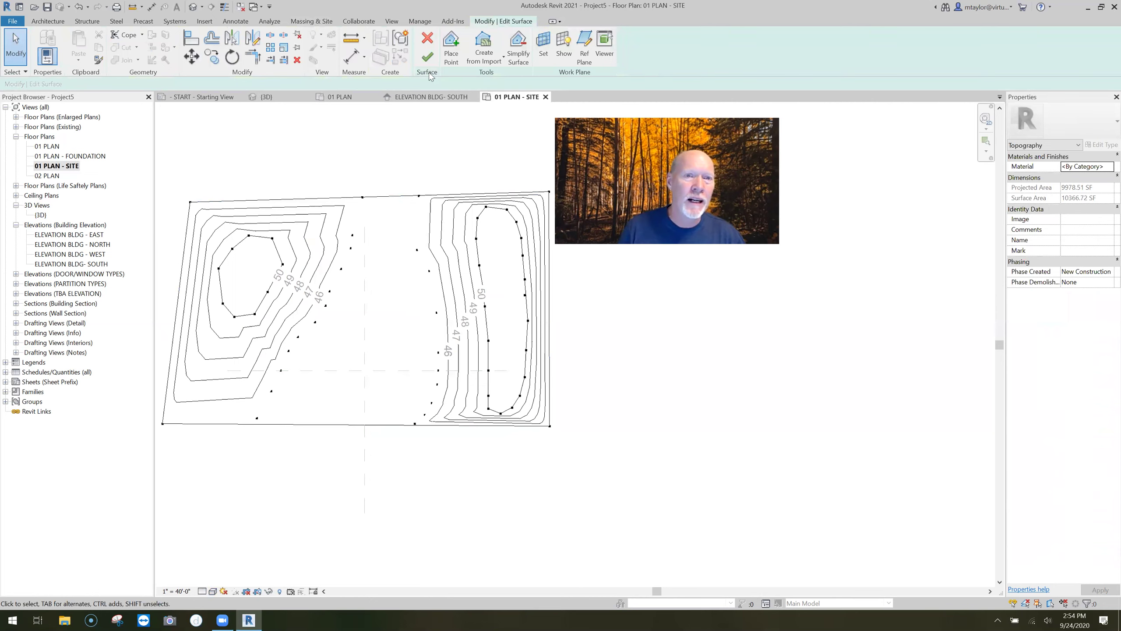
pyautogui.click(450, 49)
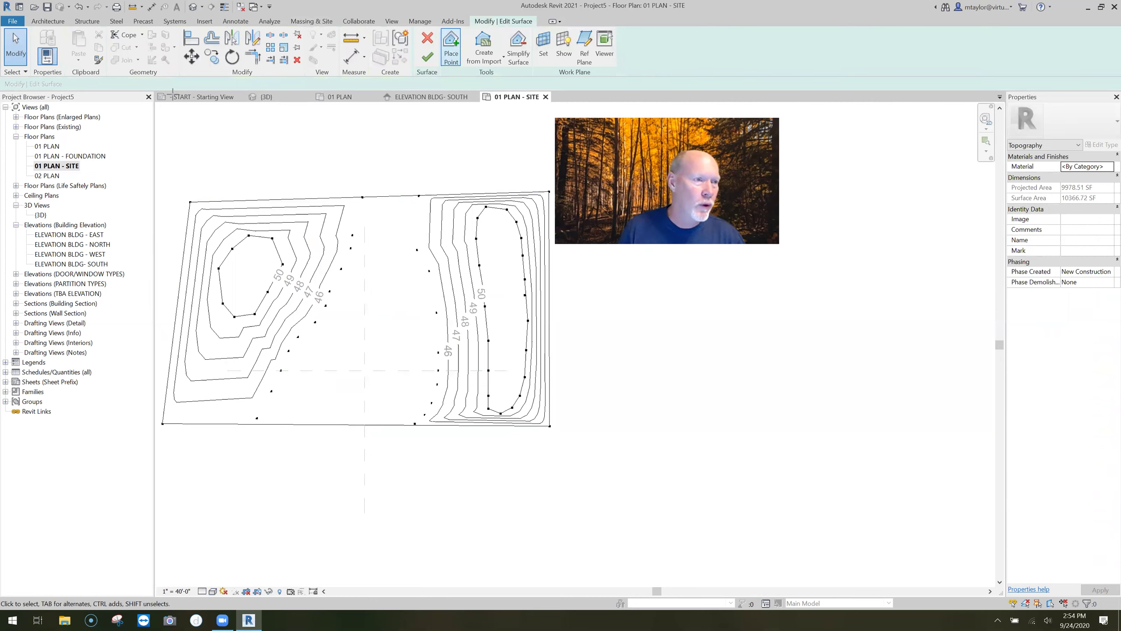
pyautogui.click(406, 246)
pyautogui.click(377, 239)
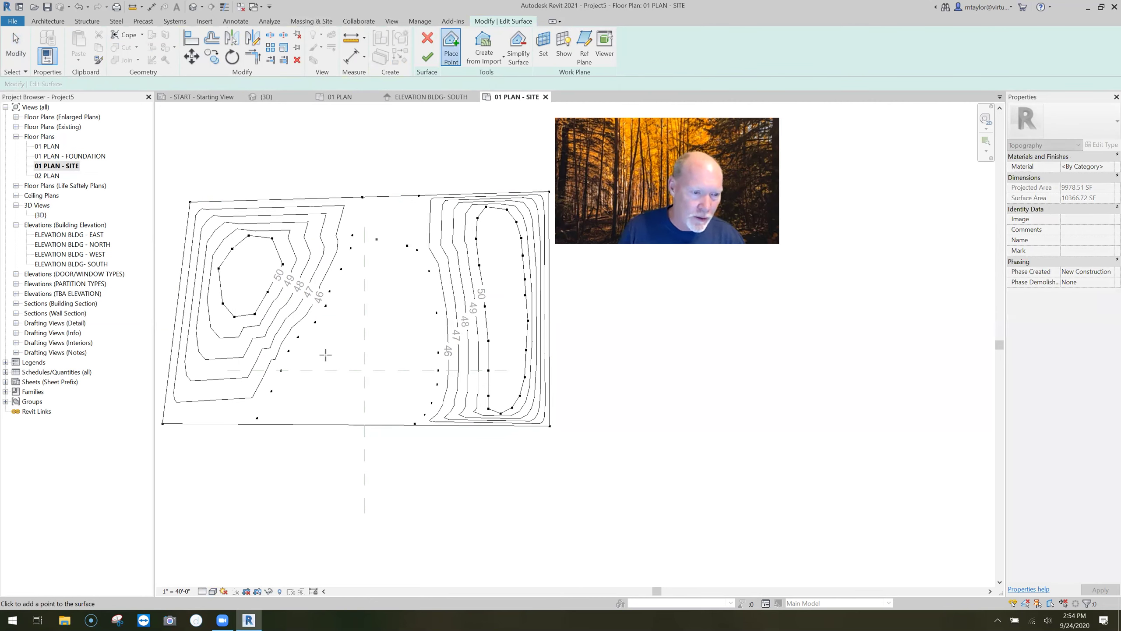
pyautogui.click(365, 254)
pyautogui.click(349, 283)
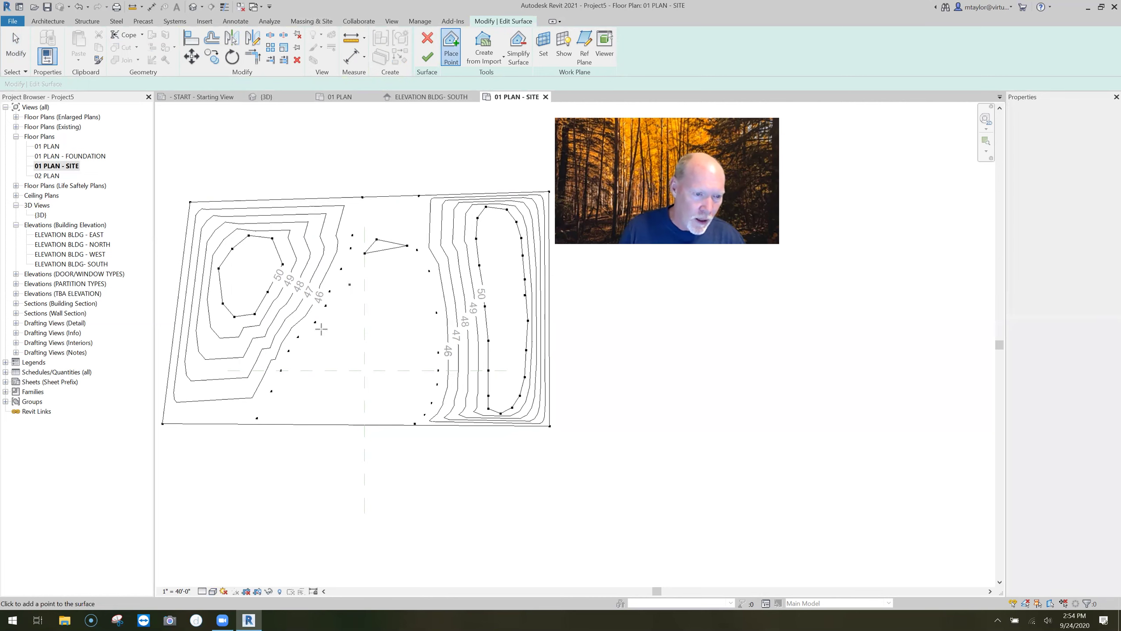
pyautogui.click(285, 381)
pyautogui.click(277, 404)
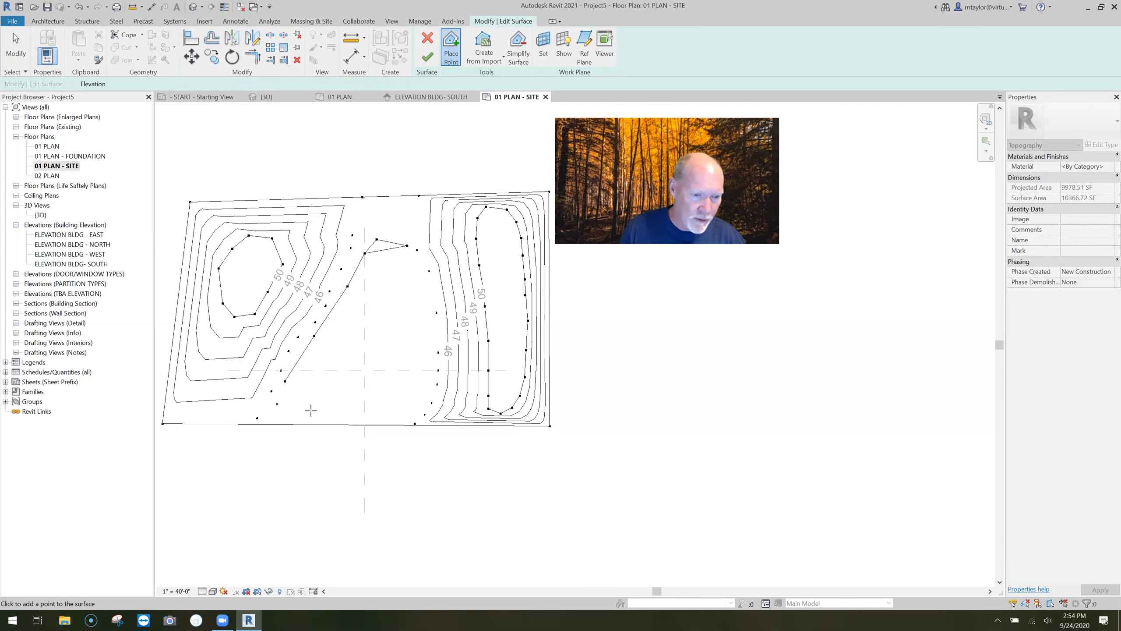
pyautogui.click(411, 416)
pyautogui.click(430, 389)
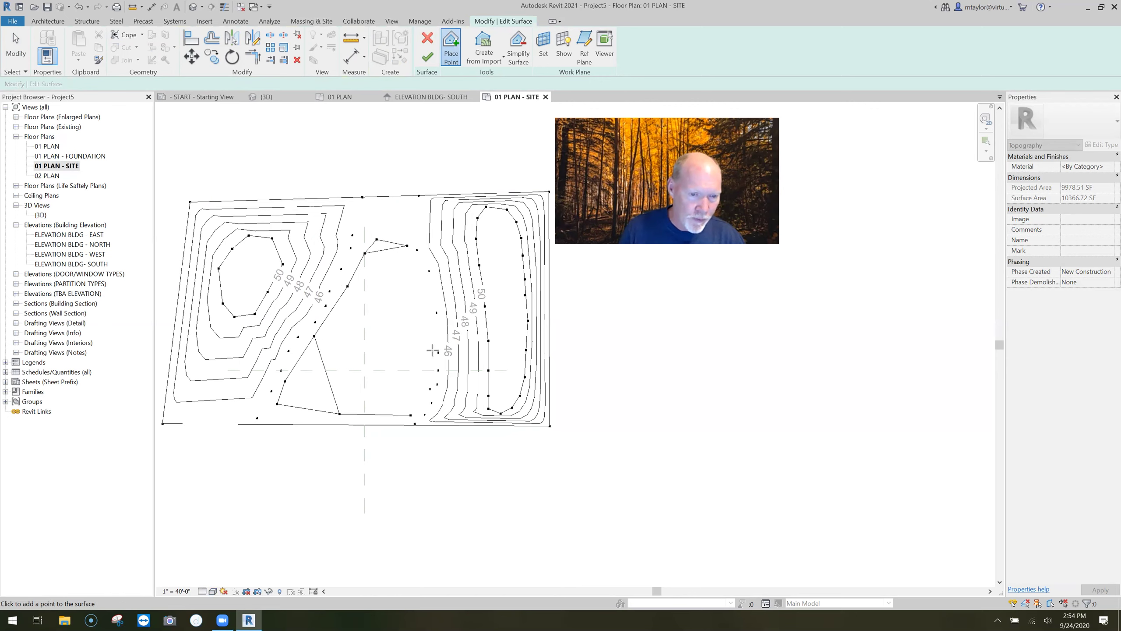
pyautogui.click(428, 295)
pyautogui.click(421, 270)
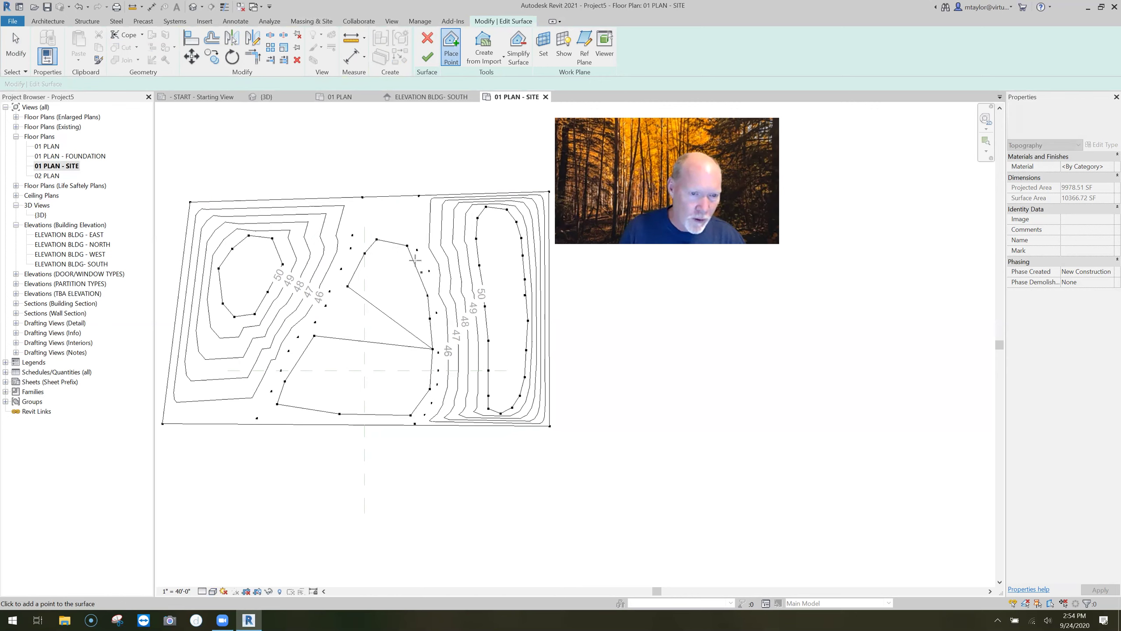
pyautogui.click(338, 297)
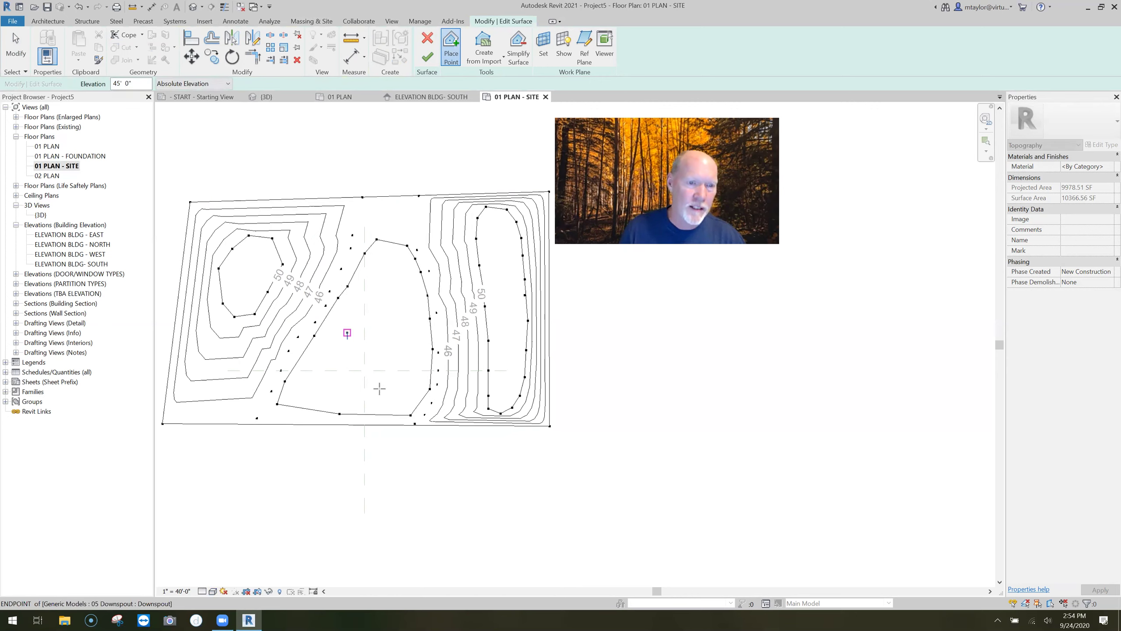
pyautogui.click(369, 158)
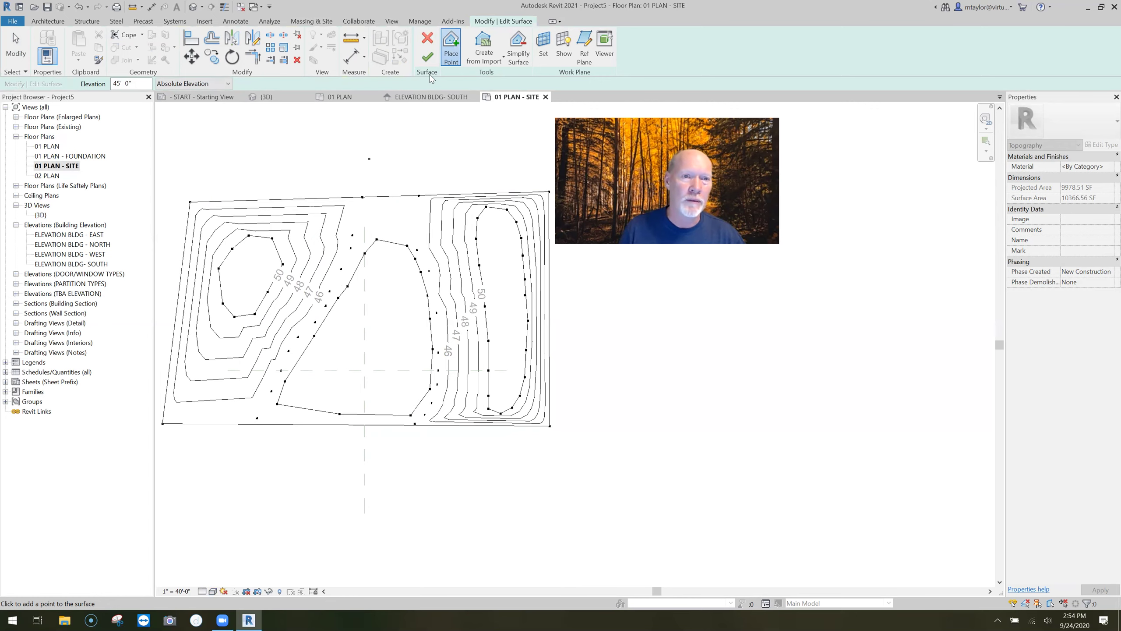
pyautogui.click(427, 60)
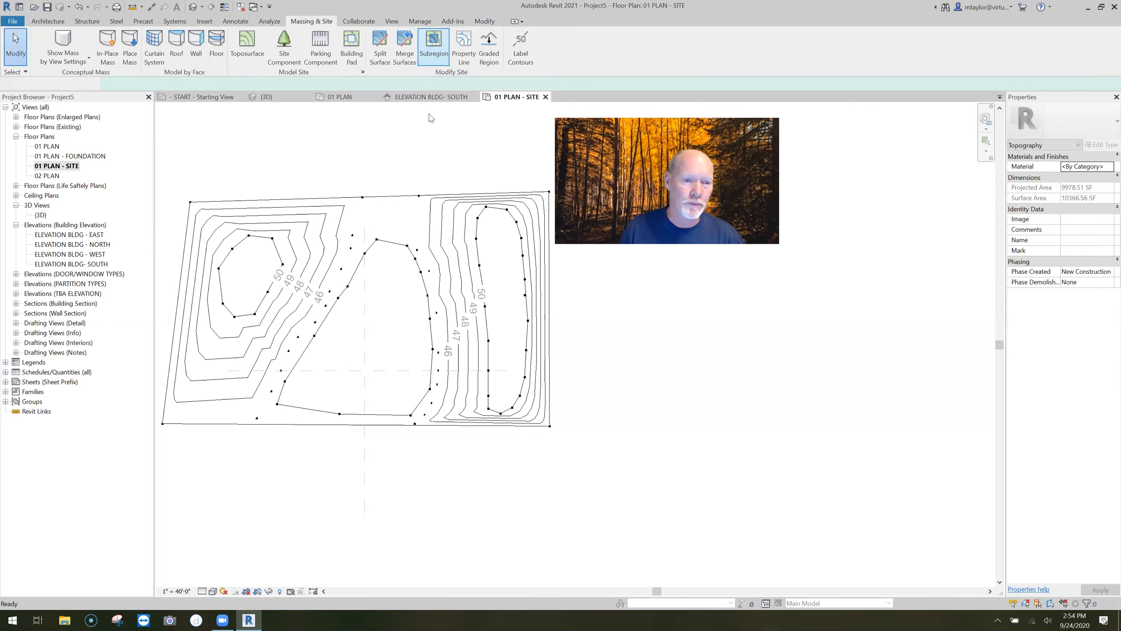
# Stretch the east and west contour label lines toward the building so that both cross and label the 45' contour.
pyautogui.click(441, 363)
pyautogui.moveTo(437, 370); pyautogui.dragTo(423, 370)
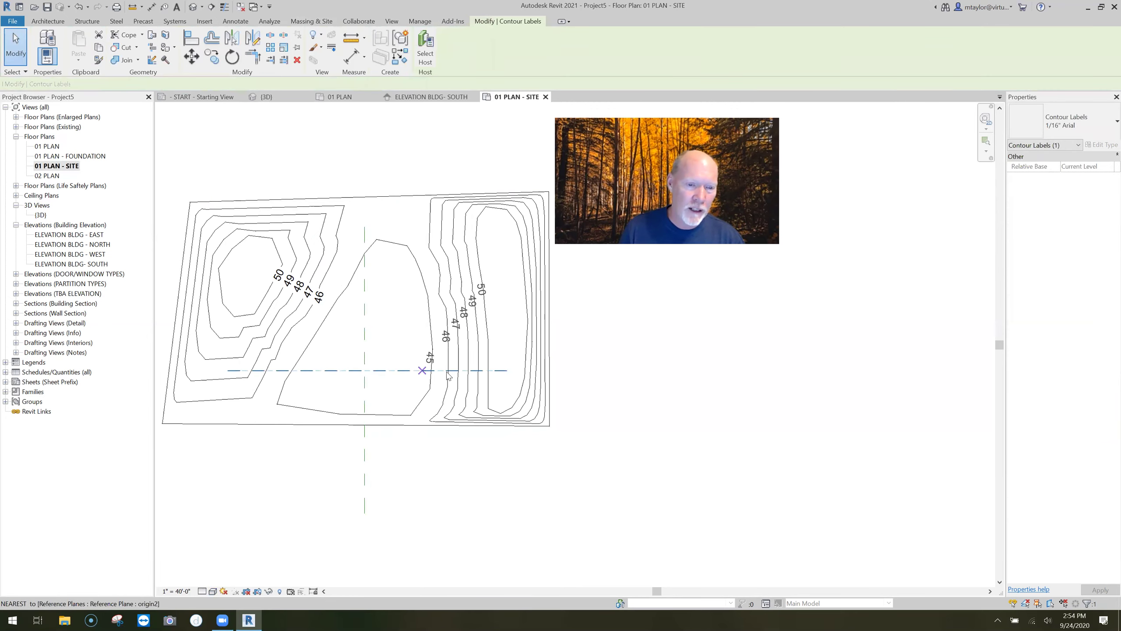
pyautogui.click(330, 304)
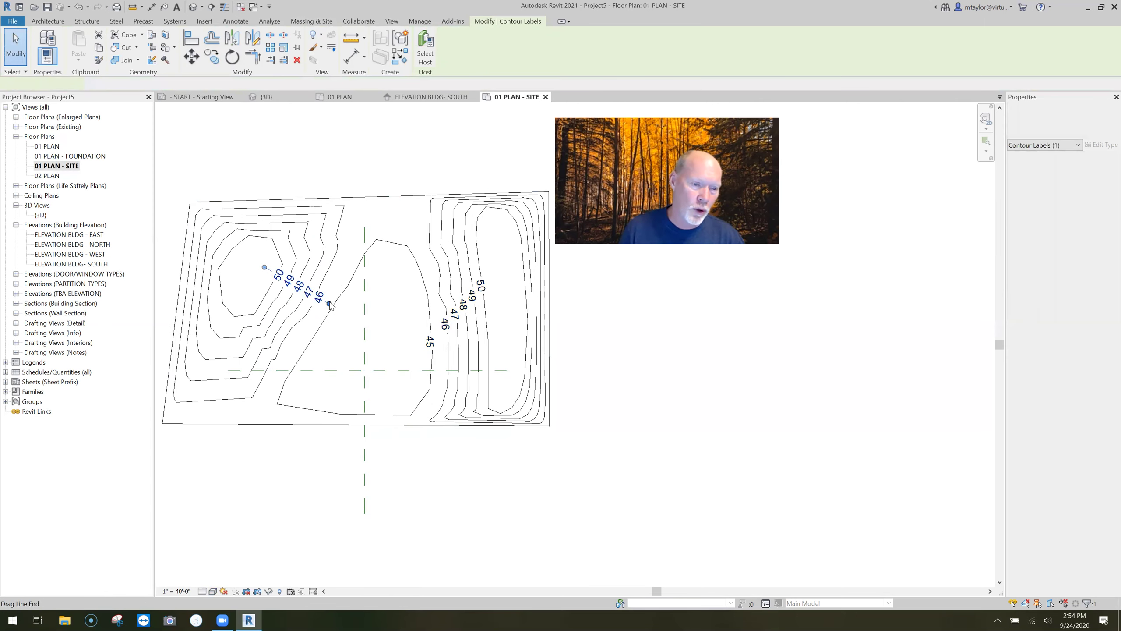
pyautogui.moveTo(370, 327); pyautogui.dragTo(342, 305)
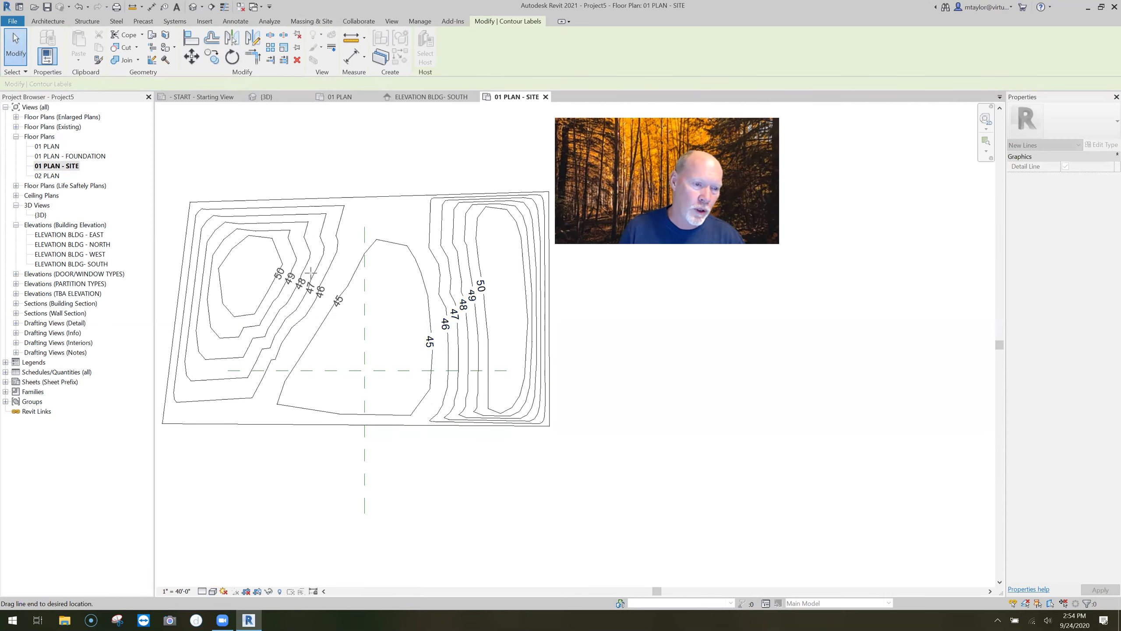
pyautogui.moveTo(299, 272); pyautogui.dragTo(350, 299)
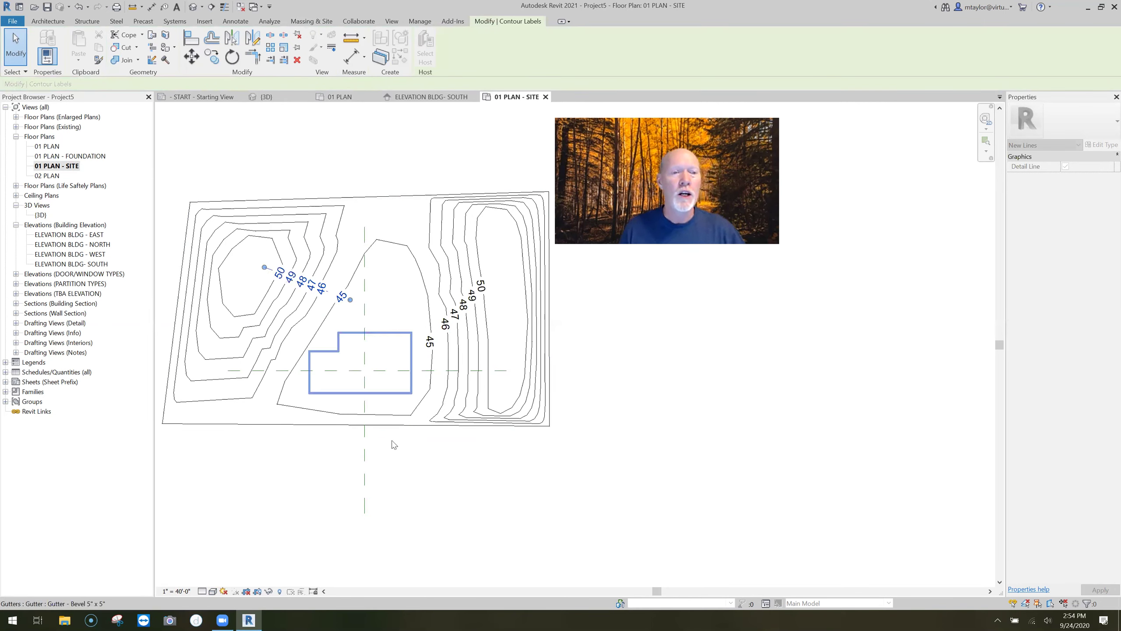
# Select the building in the site plan to examine its position inside the 45' contour, and switch to the 3D view.
pyautogui.click(484, 126)
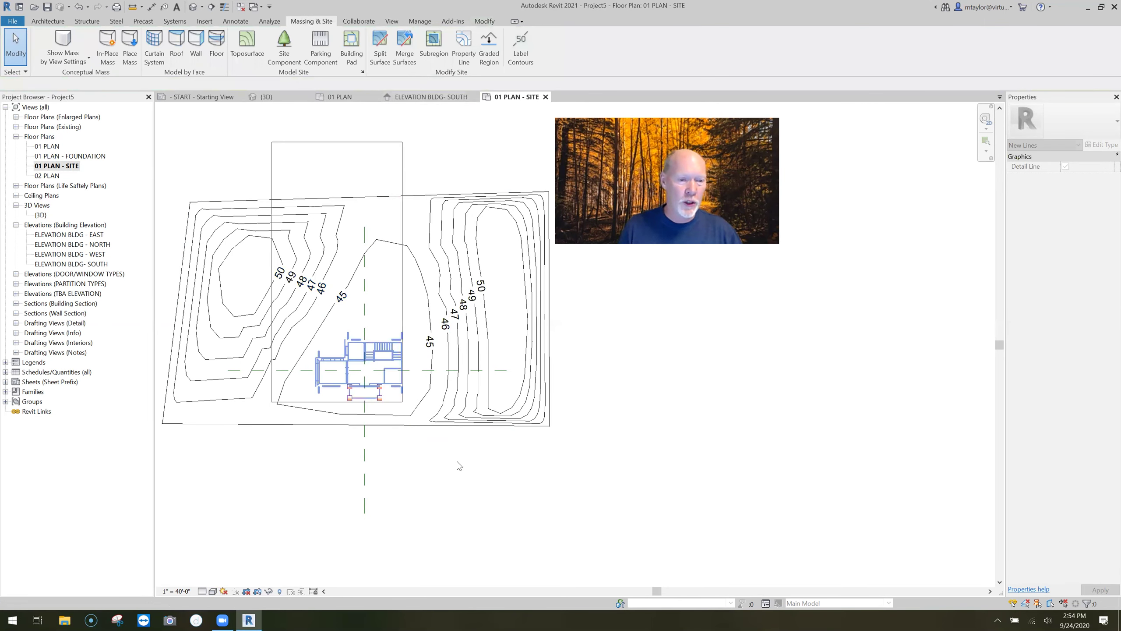
pyautogui.press('Delete')
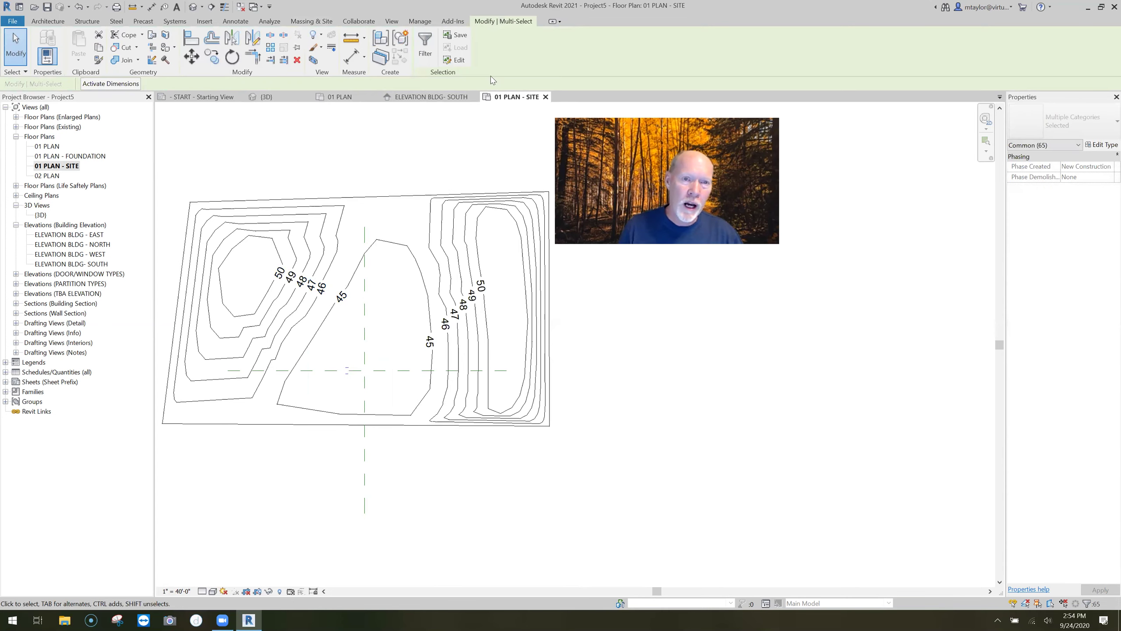
pyautogui.click(270, 97)
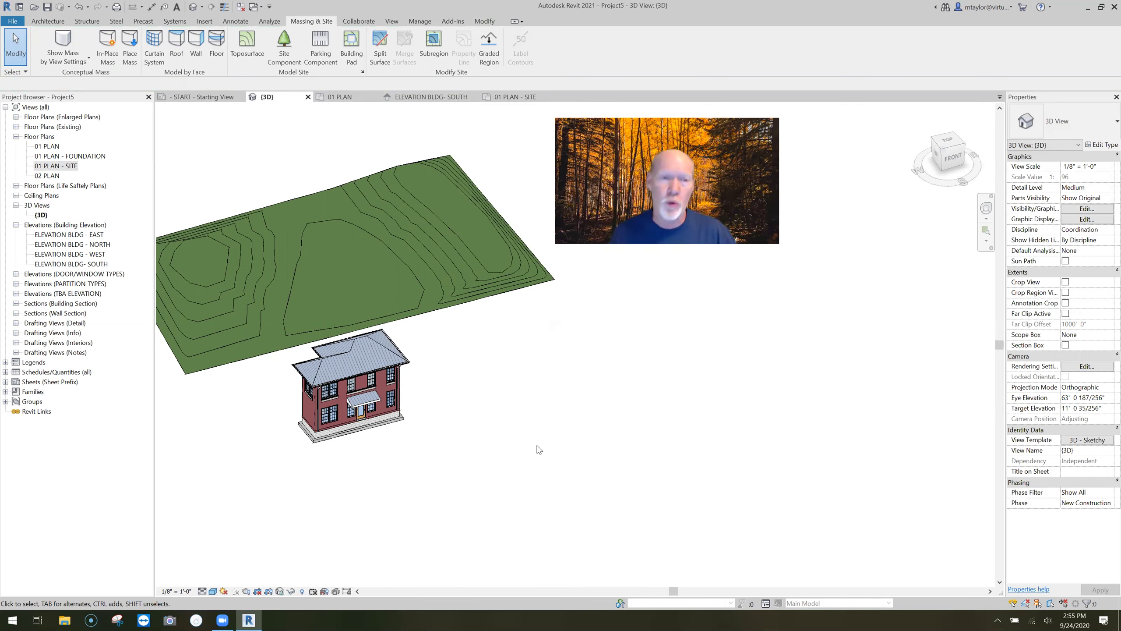
# In the south elevation, select the building to examine its height relative to the toposurface, and clear the selection.
pyautogui.click(443, 98)
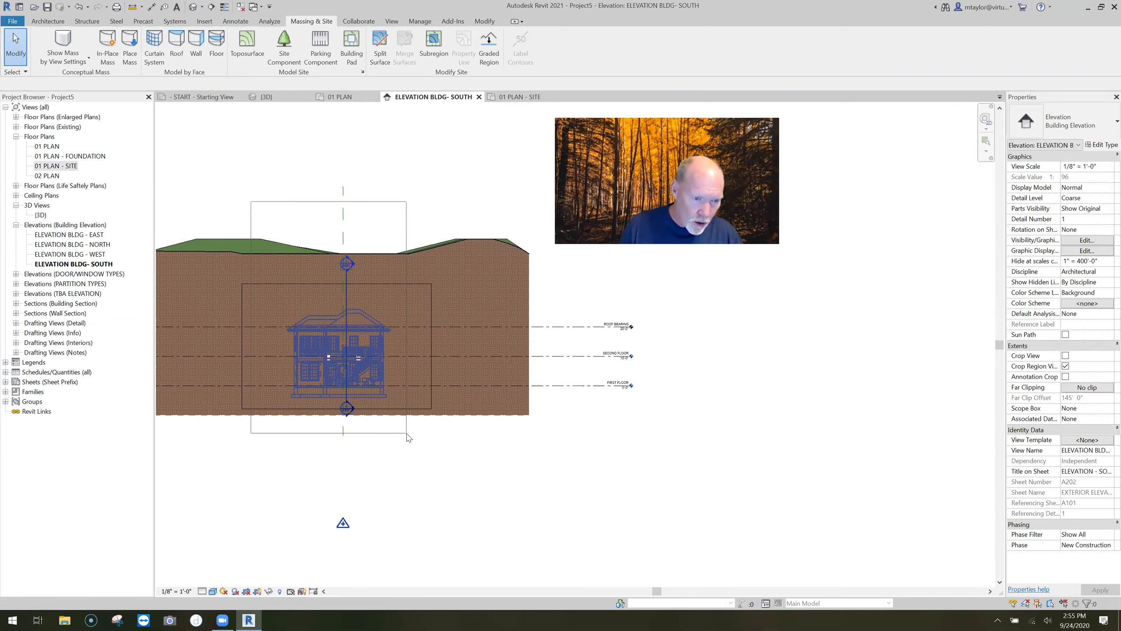
pyautogui.moveTo(407, 433); pyautogui.dragTo(407, 434)
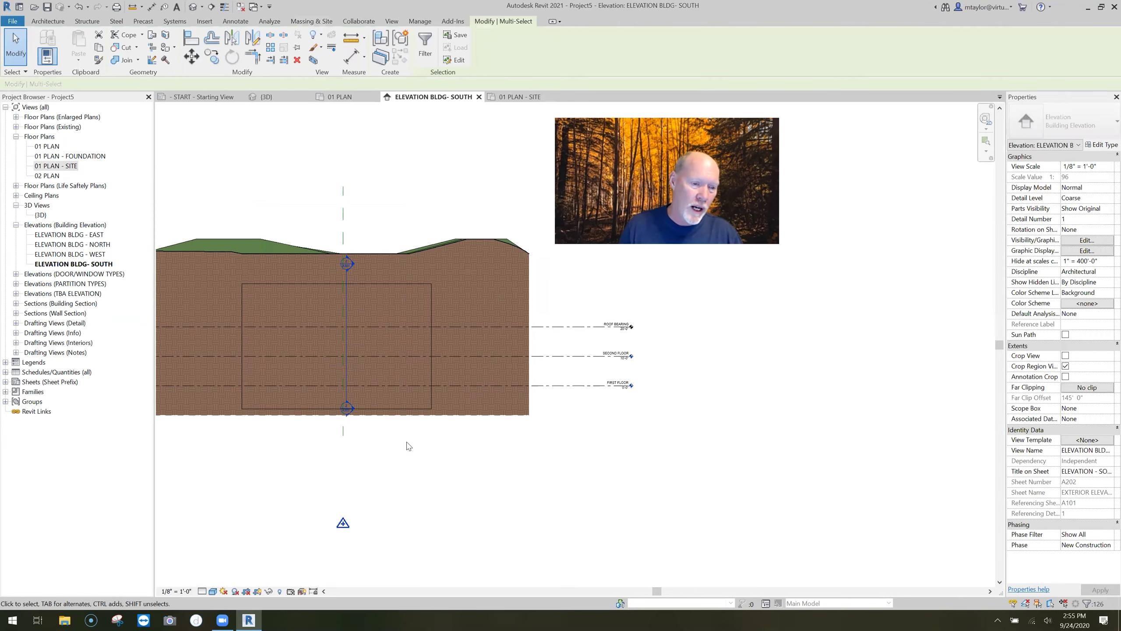
pyautogui.click(259, 455)
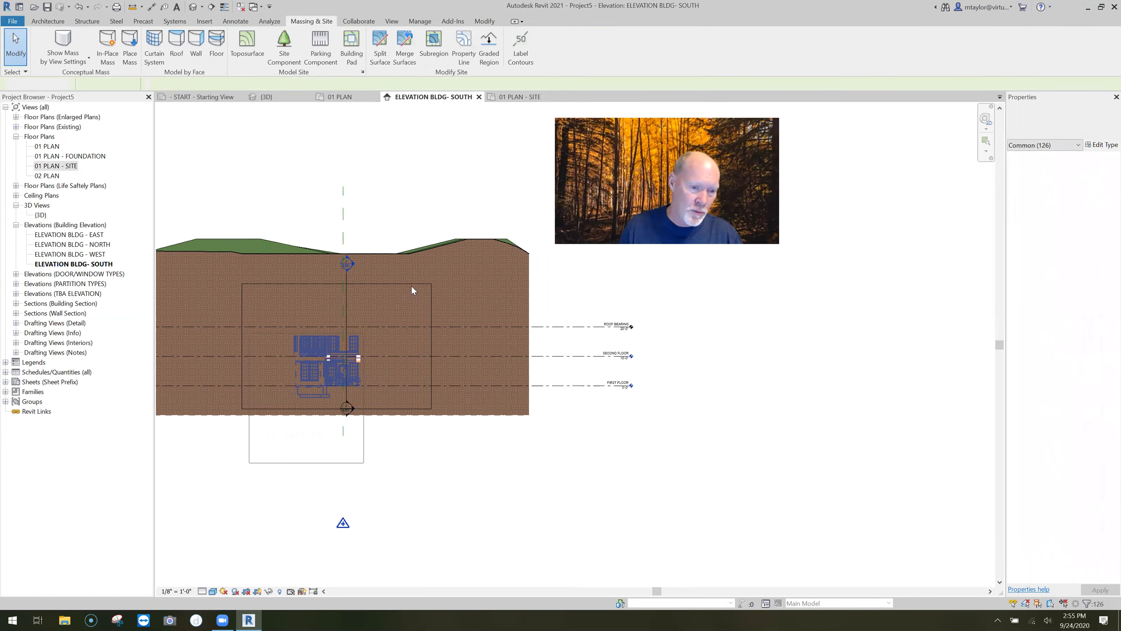
pyautogui.press('Escape')
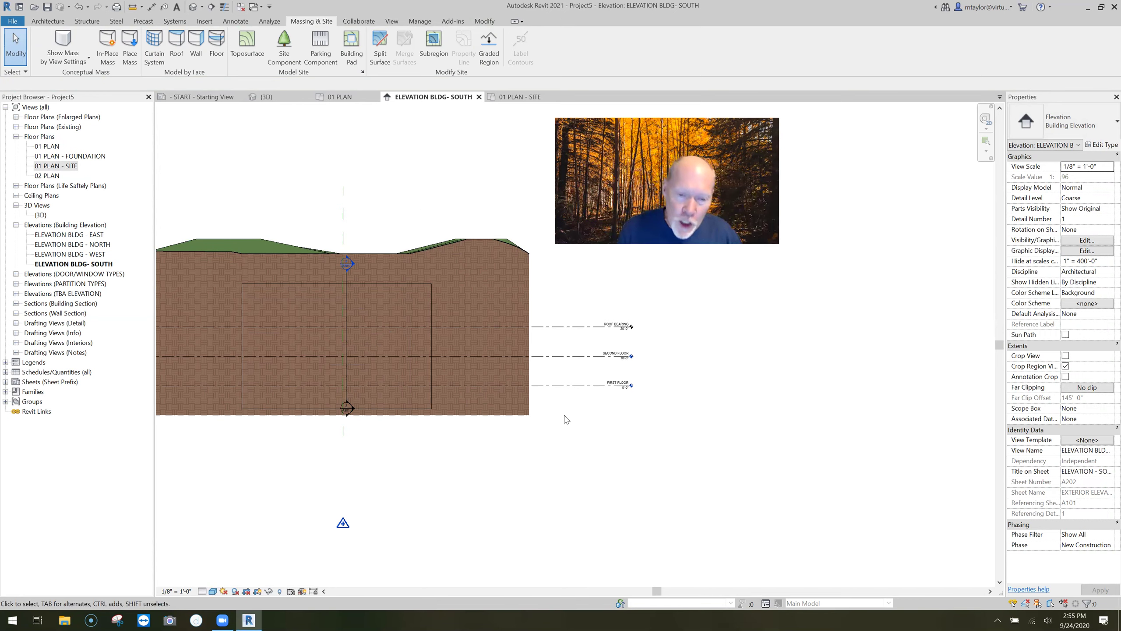
# Select all levels in the entire project from the First Floor level and move them vertically up 47'.
pyautogui.click(583, 455)
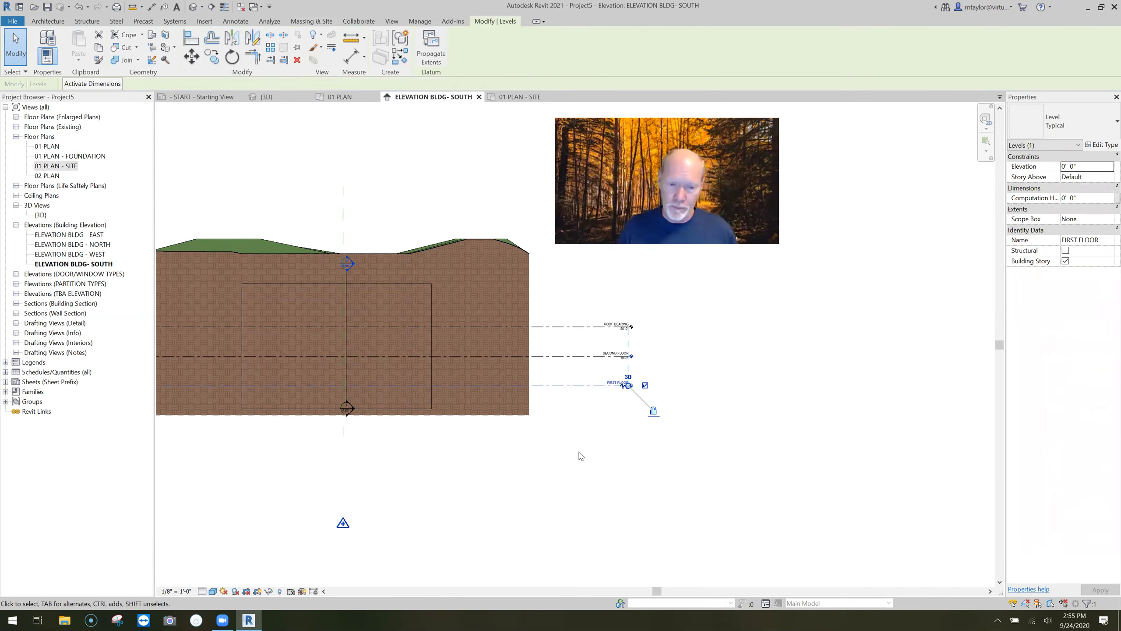
pyautogui.rightClick(546, 387)
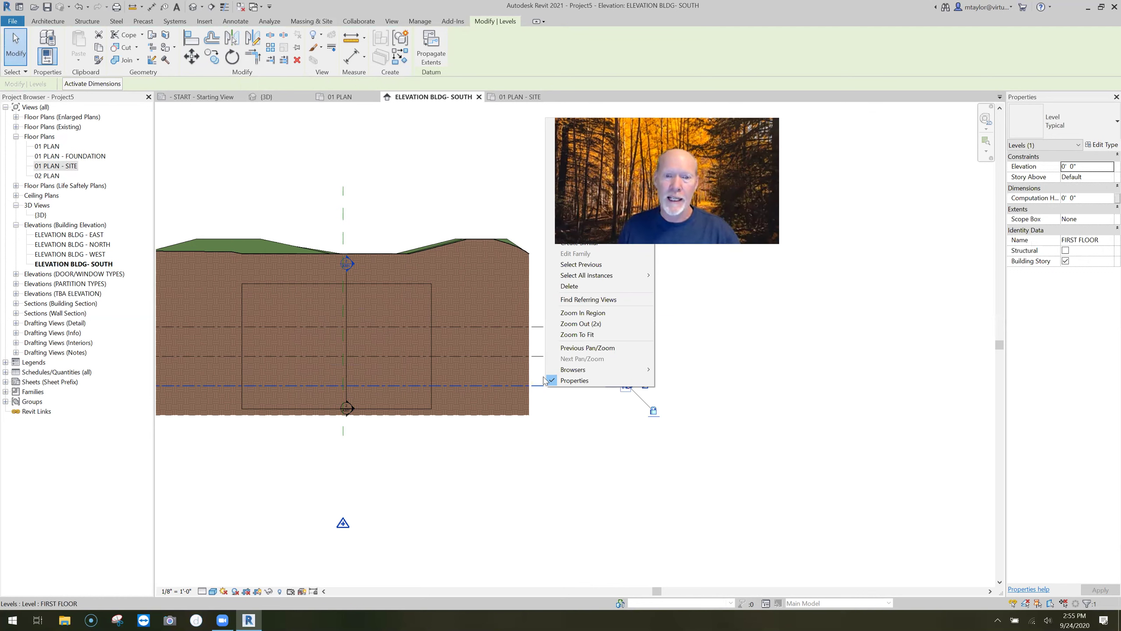
pyautogui.moveTo(640, 275)
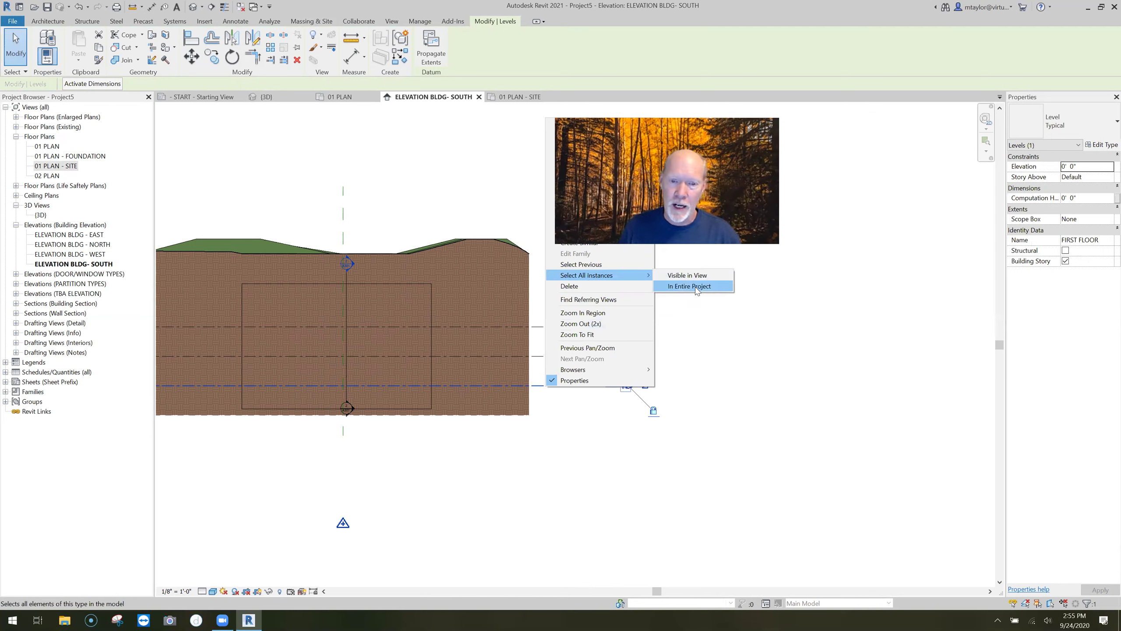
pyautogui.click(695, 286)
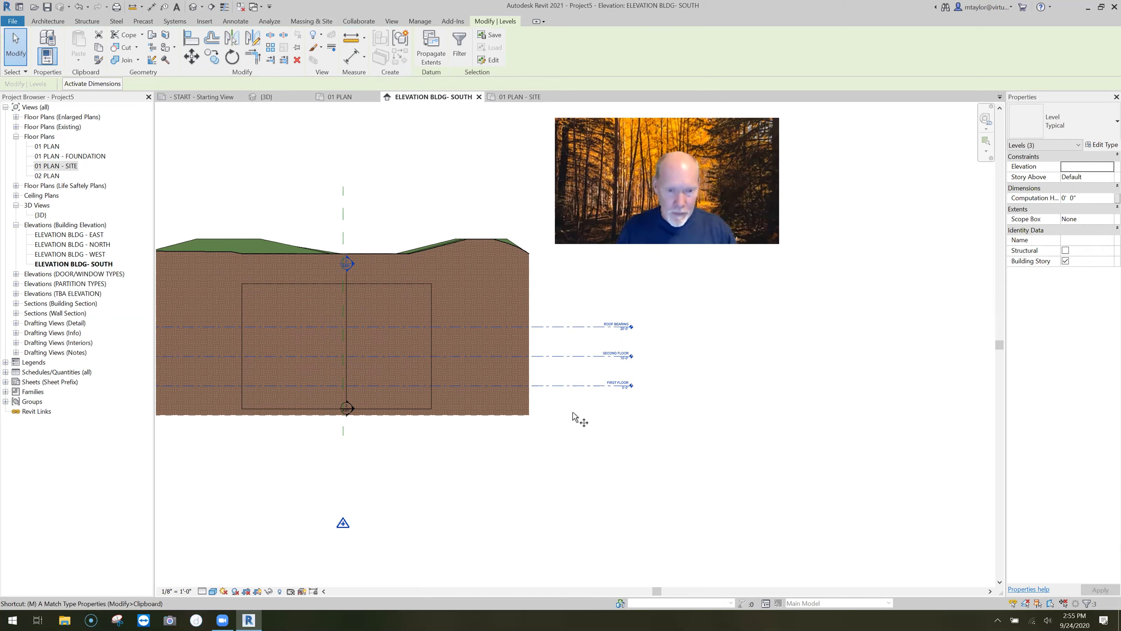
pyautogui.press('v')
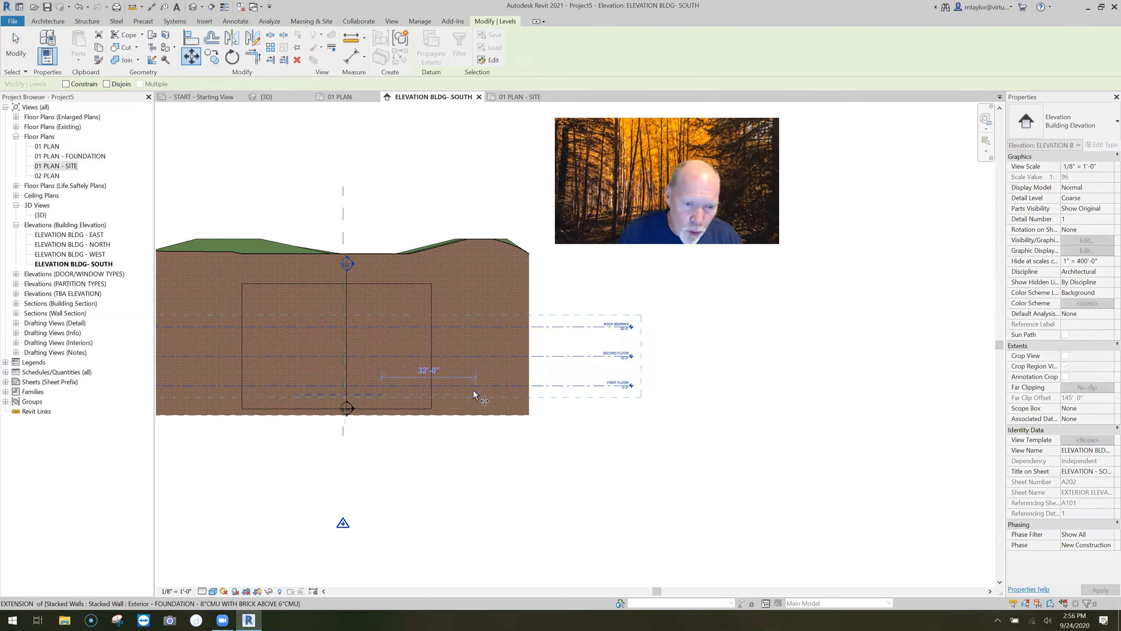
pyautogui.click(454, 515)
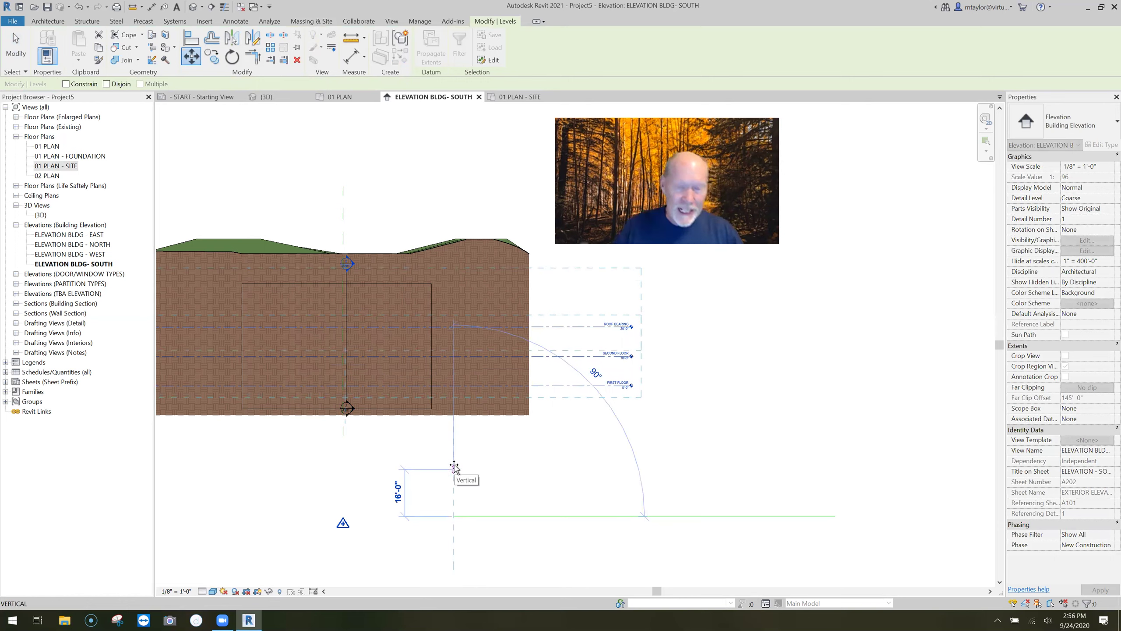
pyautogui.write('47')
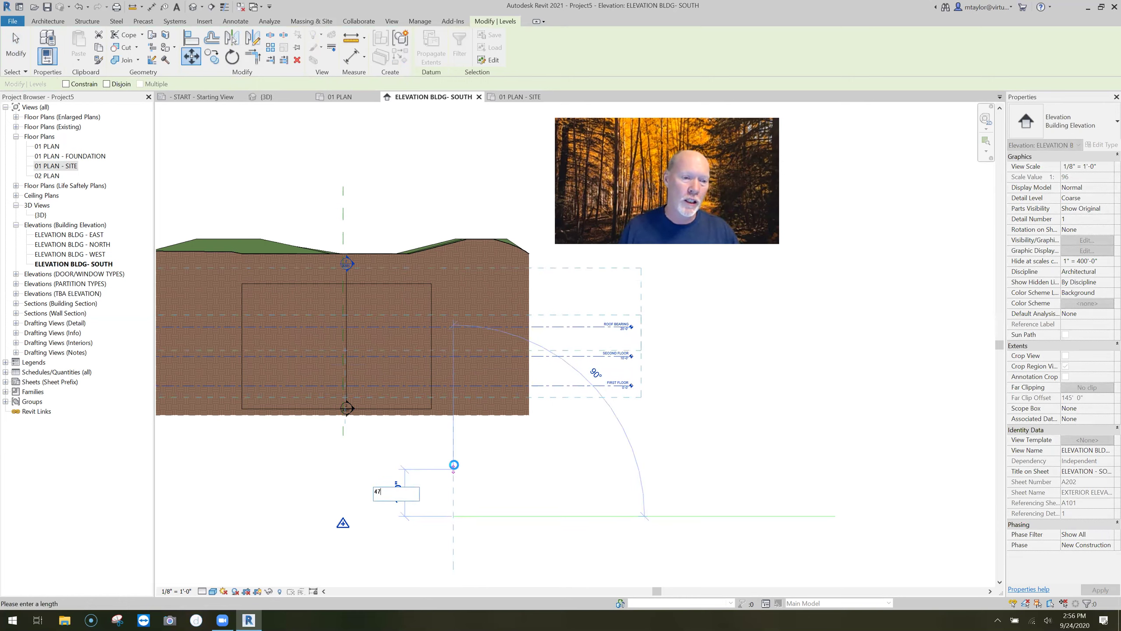
pyautogui.press('Return')
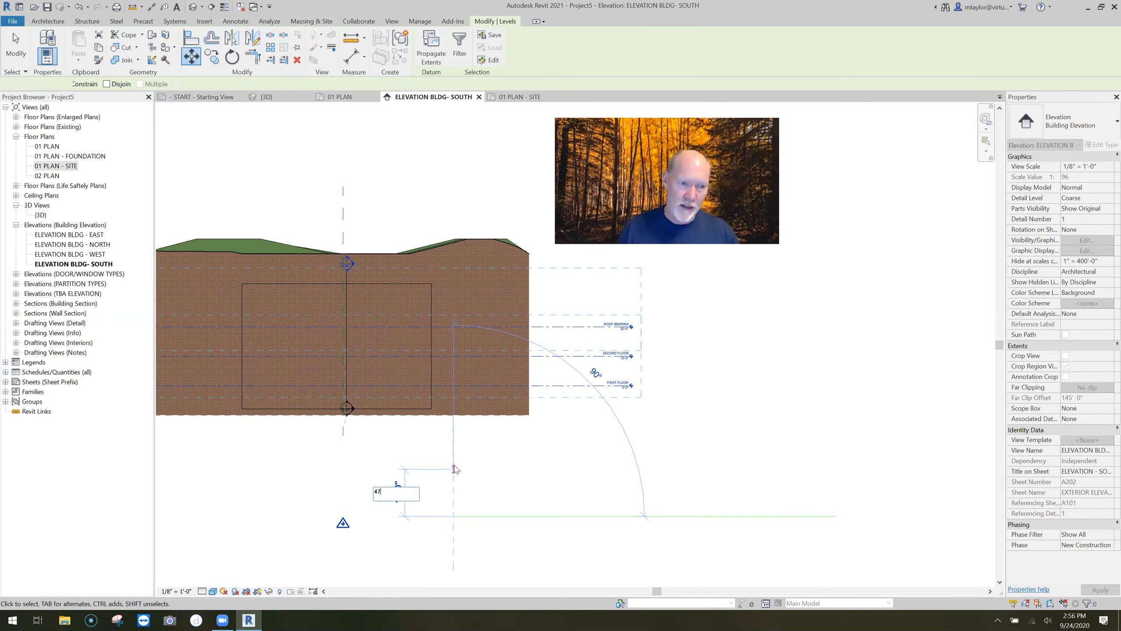
pyautogui.press('Escape')
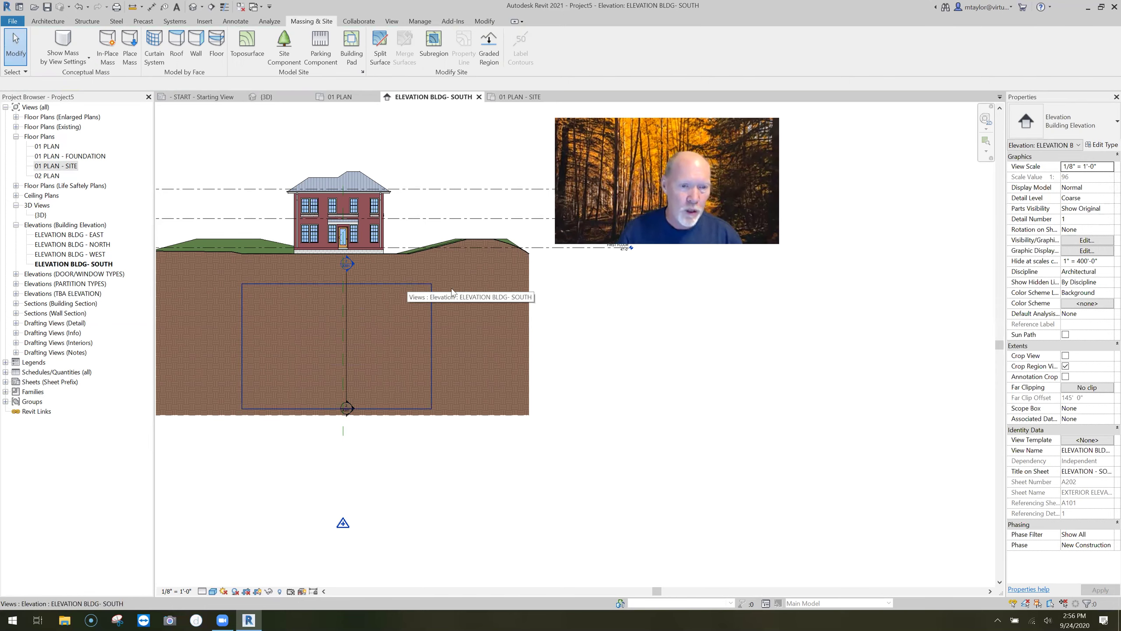
# Move the elevation view's frame below the building straight up 47' so that it surrounds the raised building.
pyautogui.click(407, 283)
pyautogui.press('m')
pyautogui.press('v')
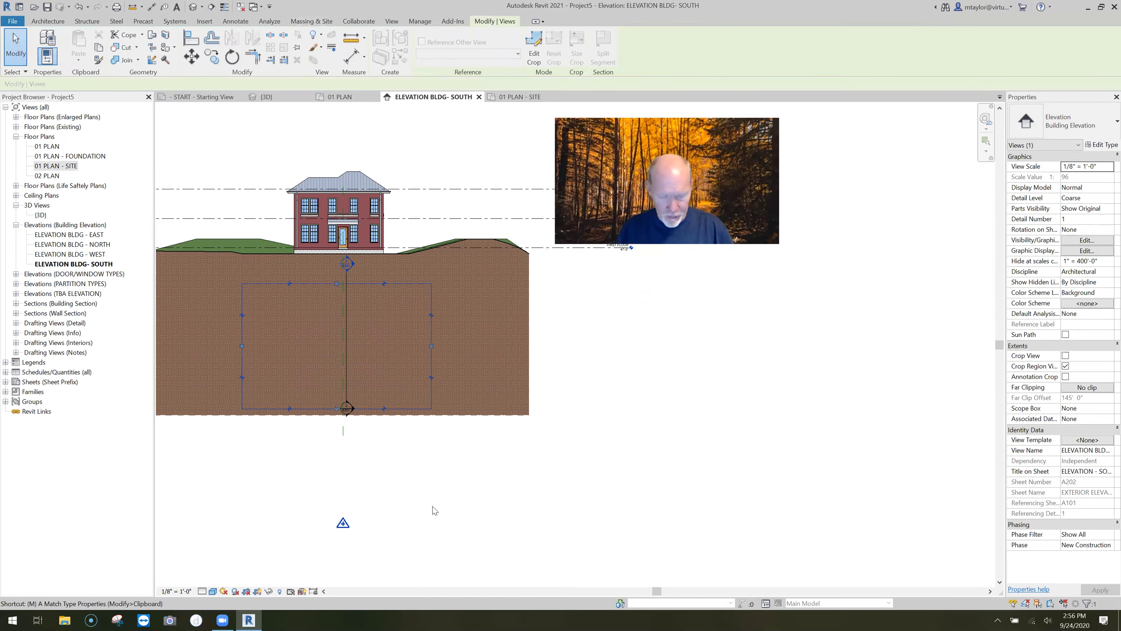
pyautogui.click(436, 535)
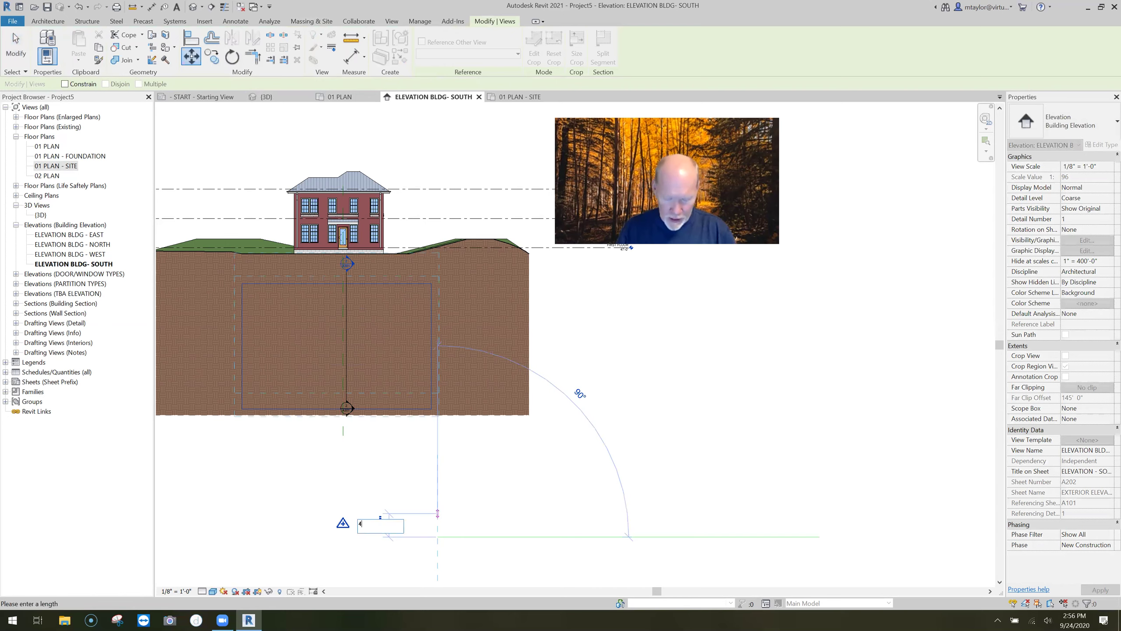
pyautogui.click(438, 511)
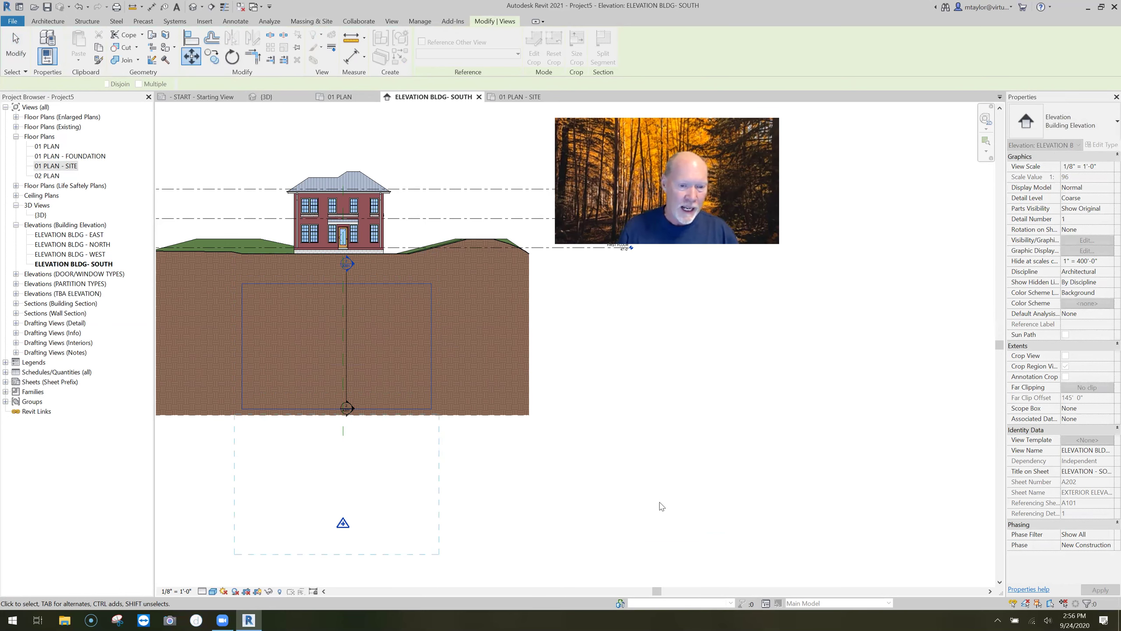
pyautogui.moveTo(660, 506); pyautogui.dragTo(500, 449, button='middle')
pyautogui.moveTo(737, 420); pyautogui.dragTo(573, 435, button='middle')
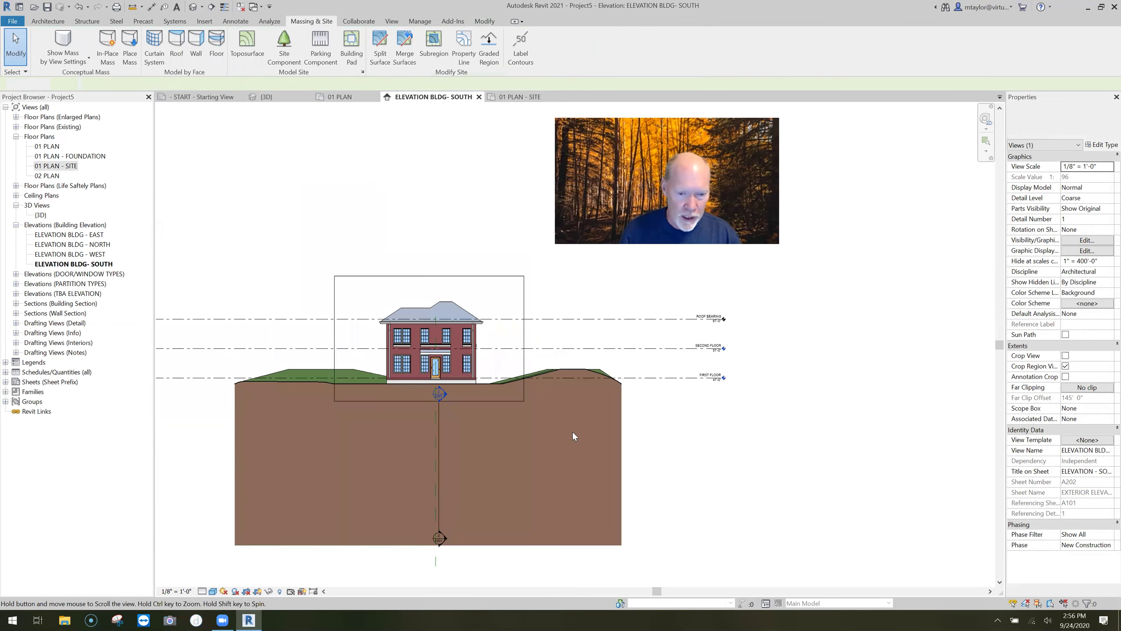
# Move the building section marker vertically up 47' to align it with the raised building.
pyautogui.click(495, 437)
pyautogui.press('v')
pyautogui.click(449, 541)
pyautogui.write('47')
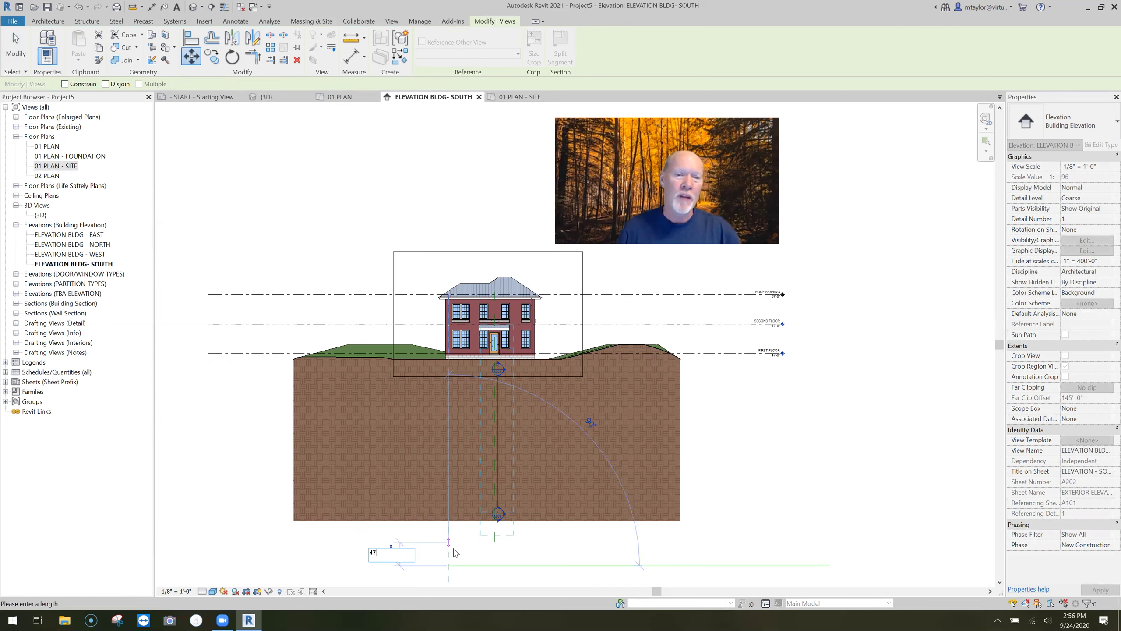
pyautogui.press('Return')
pyautogui.press('Escape')
pyautogui.moveTo(430, 217); pyautogui.dragTo(403, 211, button='middle')
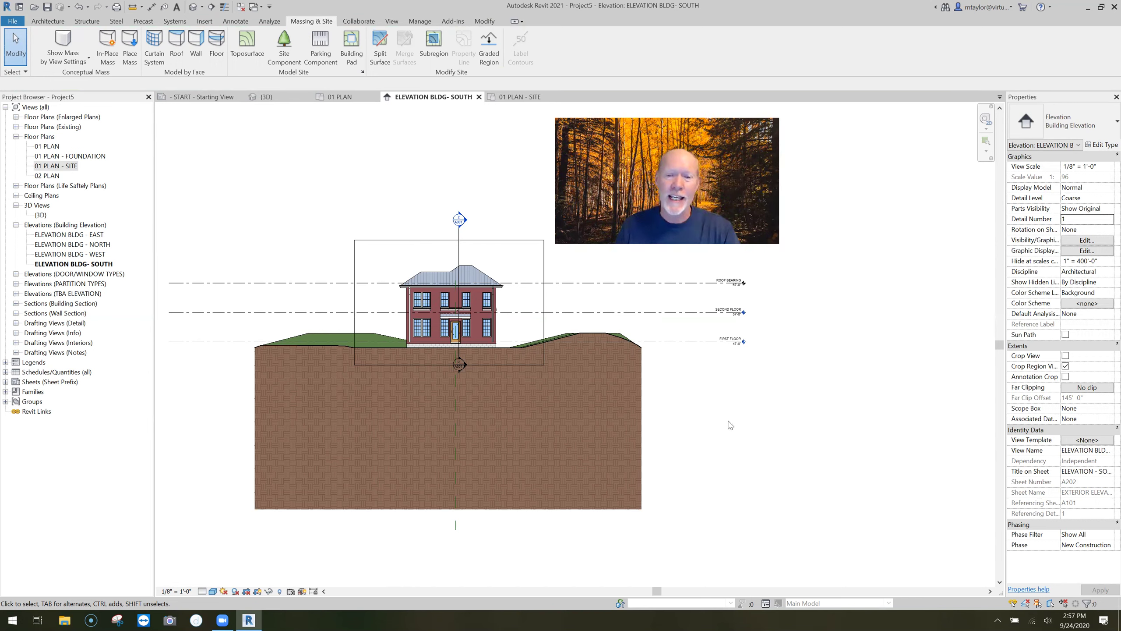
# Examine the elevation values on the First Floor, Second Floor and Roof Bearing level heads beside the terrain.
pyautogui.scroll(1, 708, 404)
pyautogui.moveTo(710, 407); pyautogui.dragTo(488, 359, button='middle')
pyautogui.scroll(1, 708, 404)
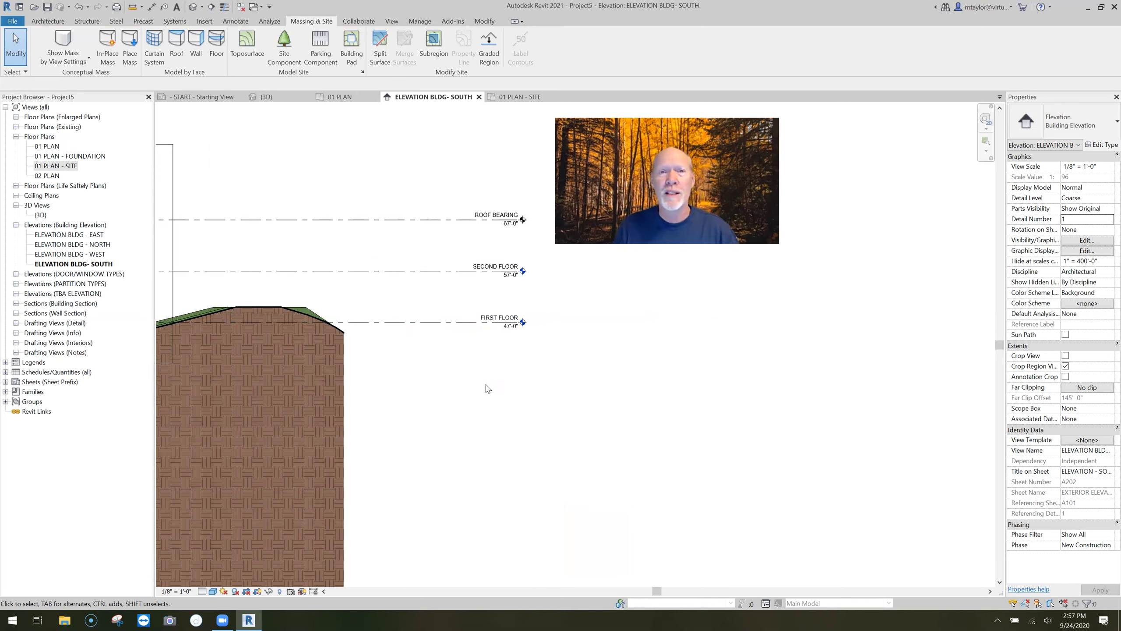
pyautogui.scroll(-3, 489, 390)
pyautogui.moveTo(486, 406); pyautogui.dragTo(572, 441, button='middle')
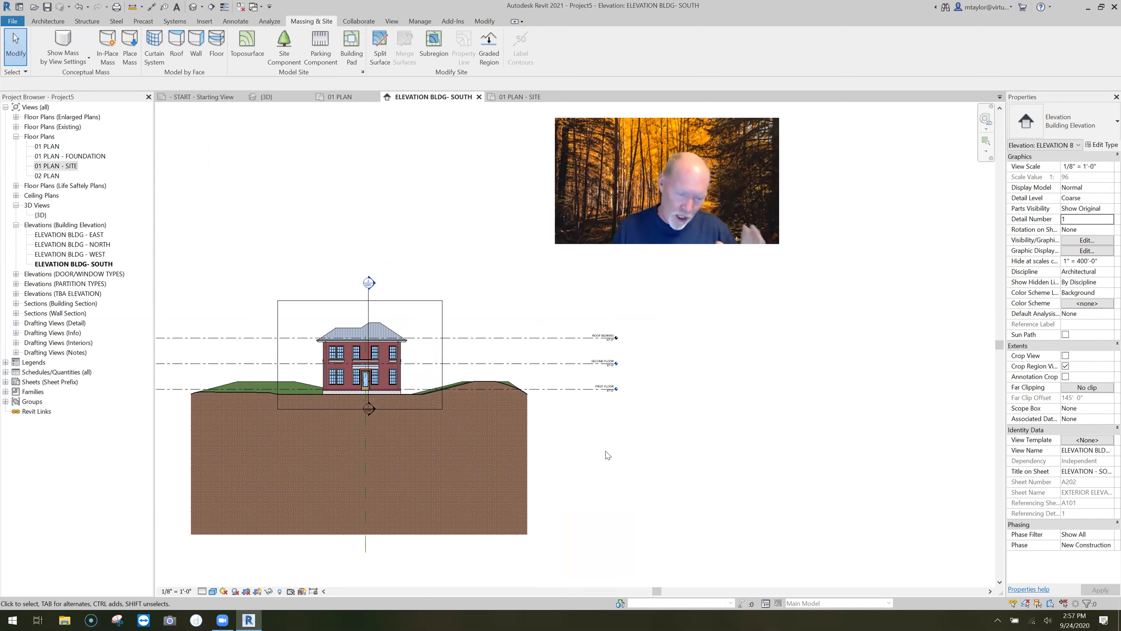
pyautogui.scroll(-2, 566, 375)
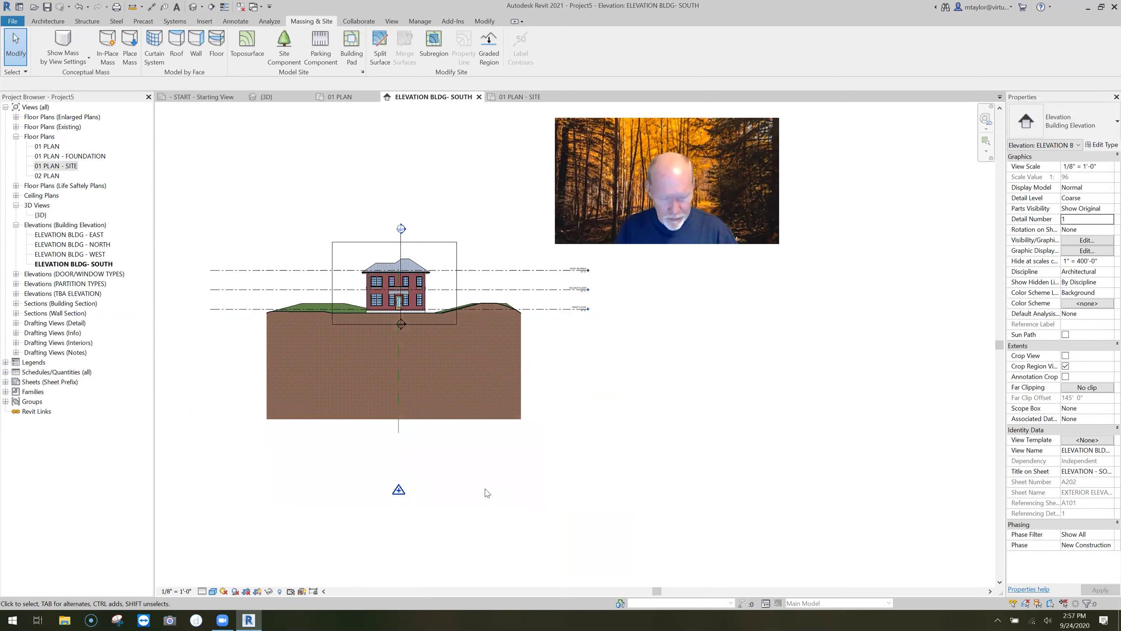
# In the south elevation's visibility overrides, hide the Survey Point and show the Project Base Point under the Site category.
pyautogui.press('v')
pyautogui.press('v')
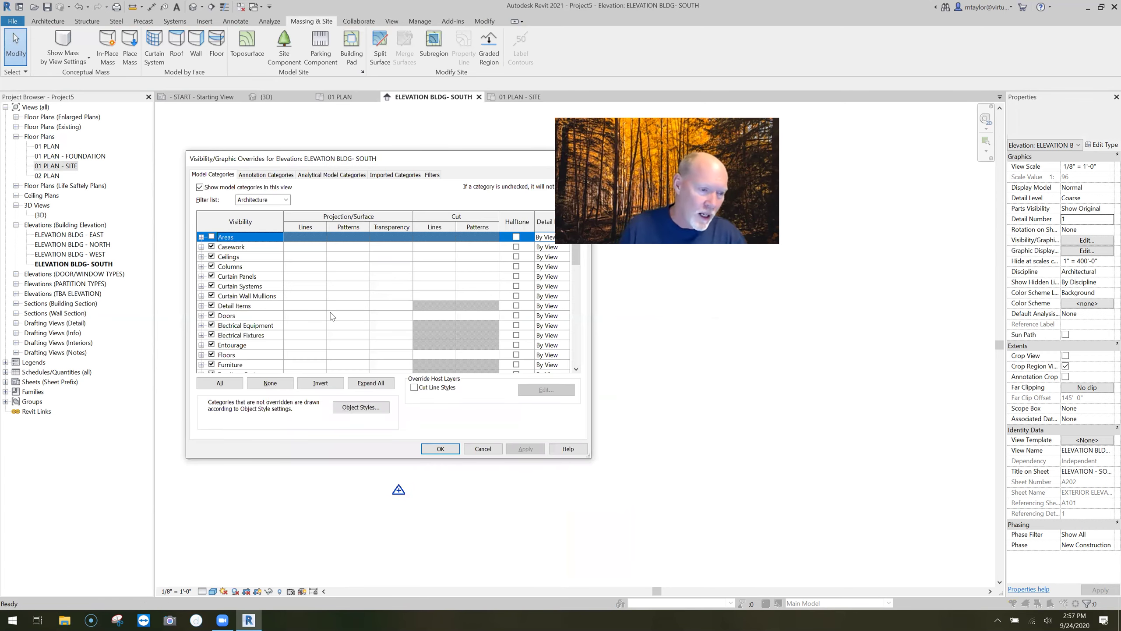
pyautogui.scroll(-4, 224, 303)
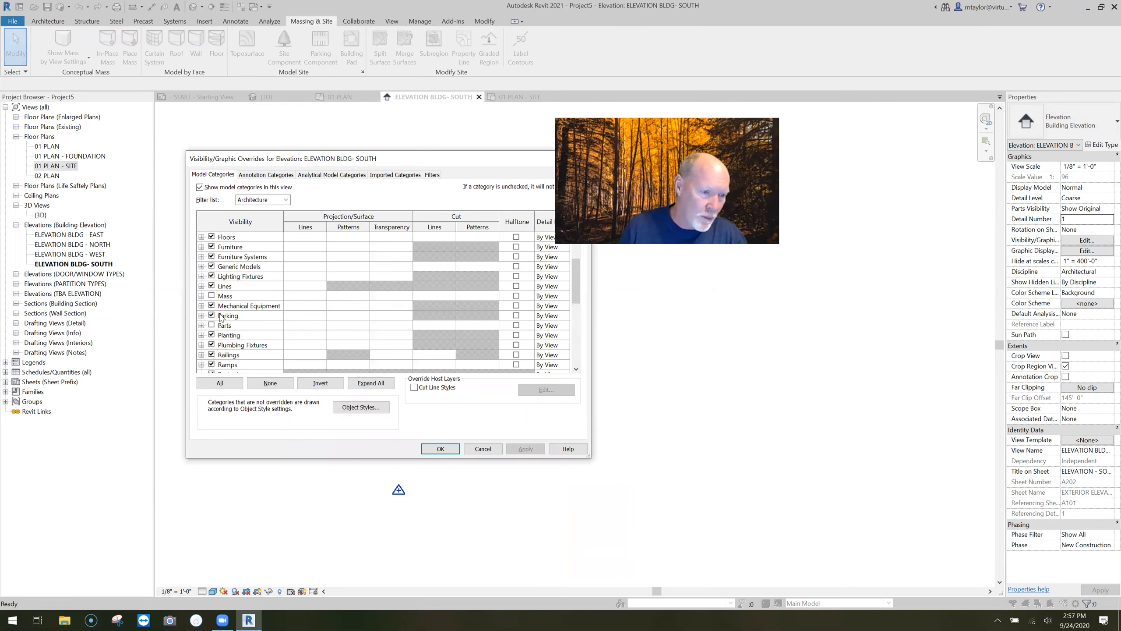
pyautogui.scroll(-1, 222, 317)
pyautogui.scroll(-2, 215, 343)
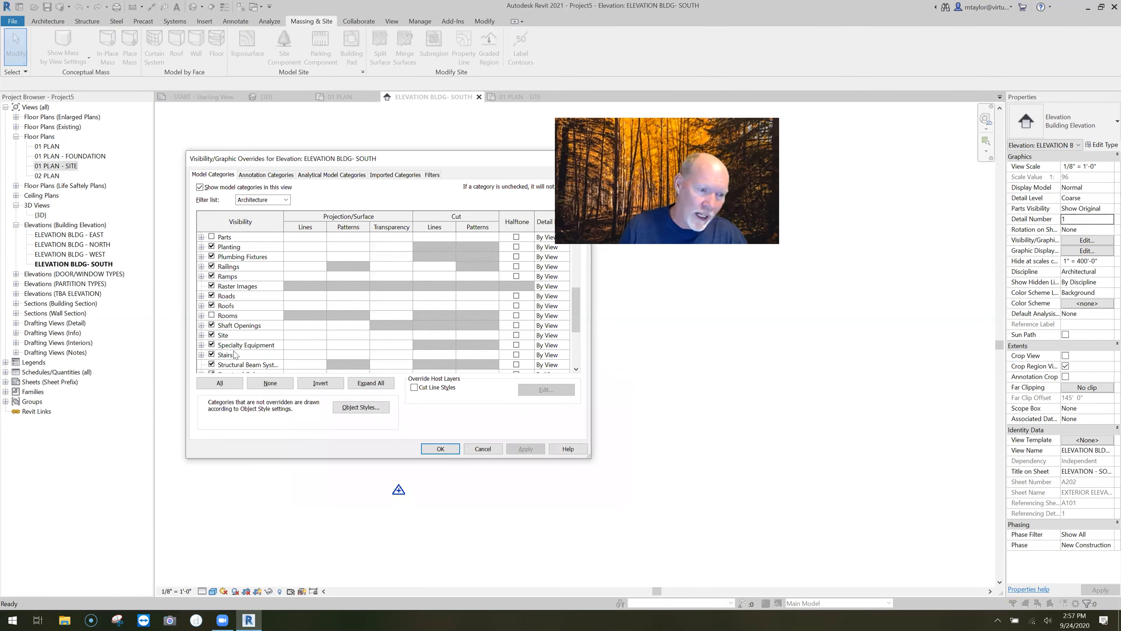
pyautogui.click(202, 335)
pyautogui.scroll(-1, 219, 341)
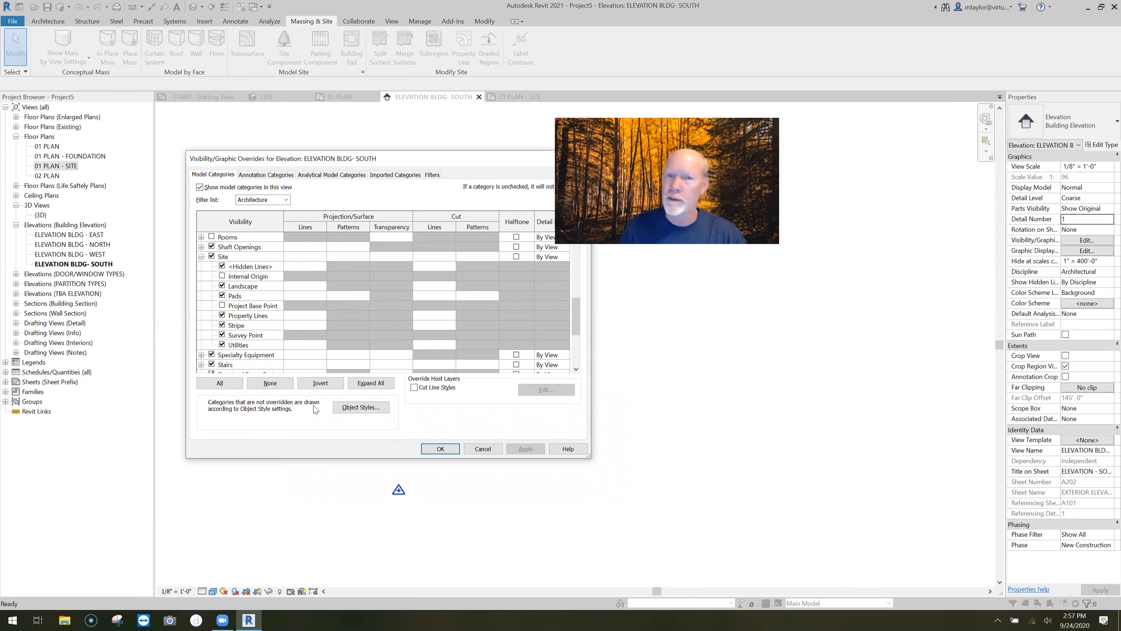
pyautogui.click(222, 334)
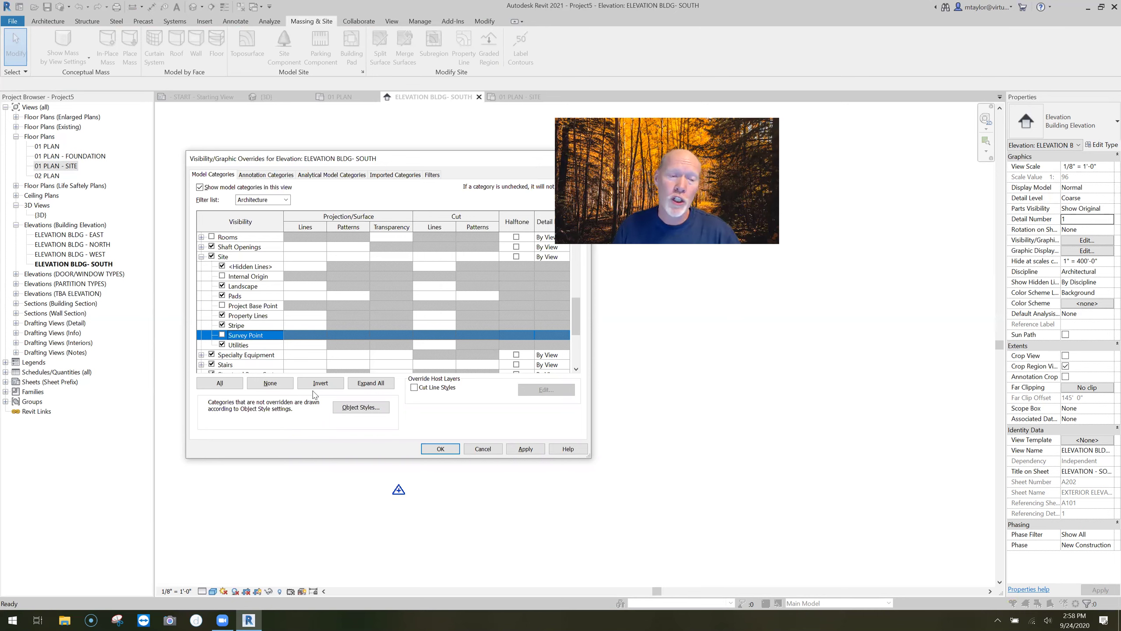
pyautogui.click(222, 305)
pyautogui.click(440, 448)
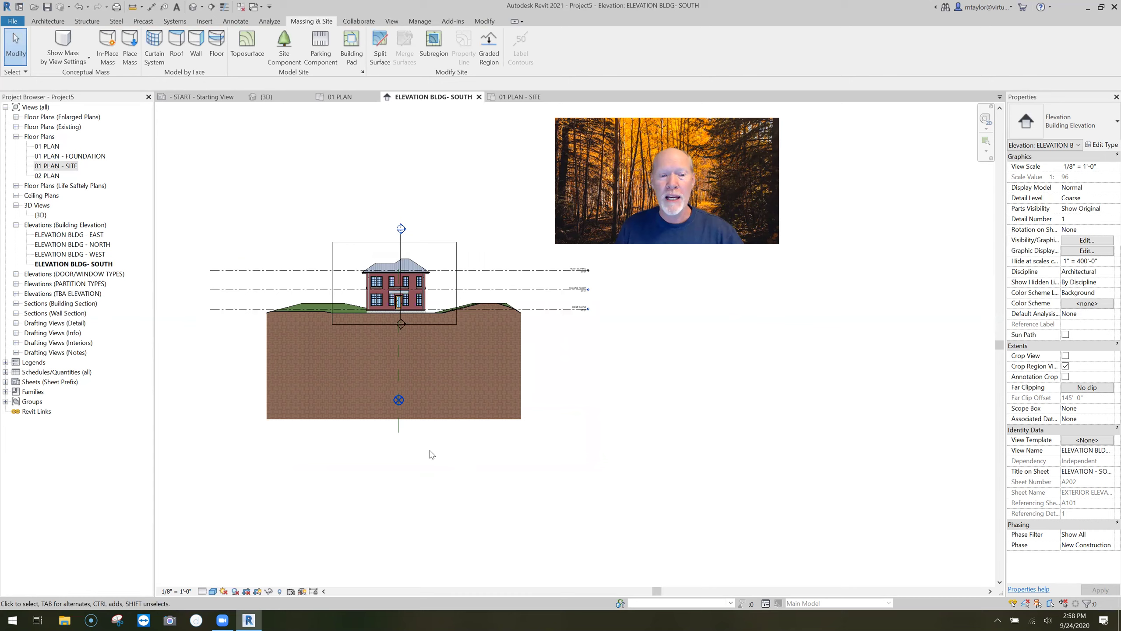
# Select the project base point and move it up onto the First Floor level line, west of the building.
pyautogui.scroll(3, 399, 399)
pyautogui.click(405, 398)
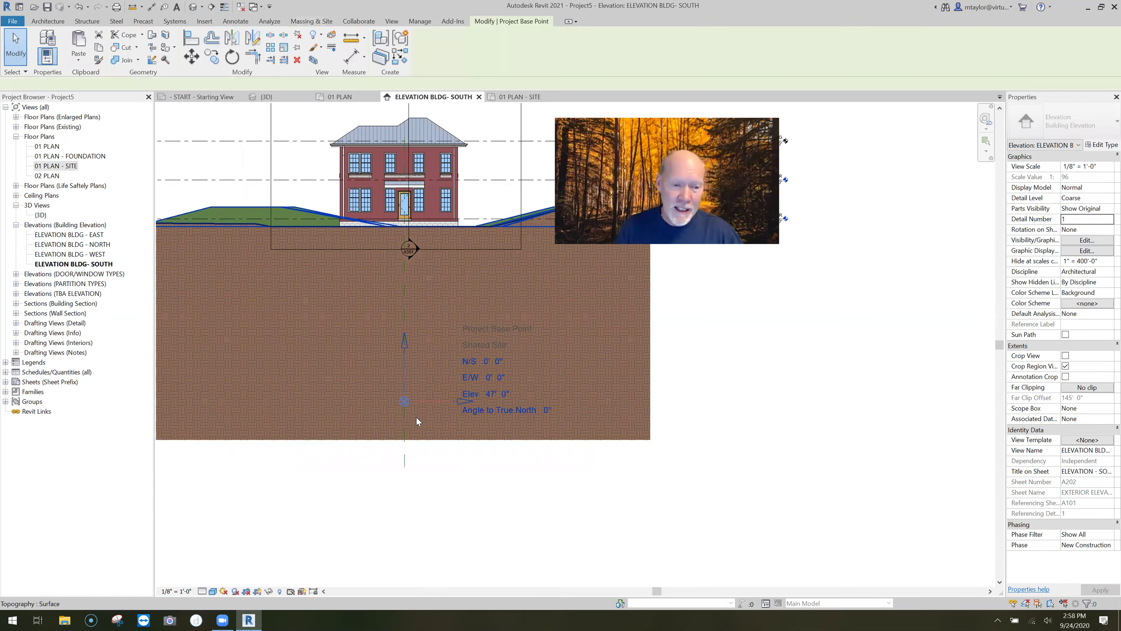
pyautogui.moveTo(343, 288); pyautogui.dragTo(303, 219)
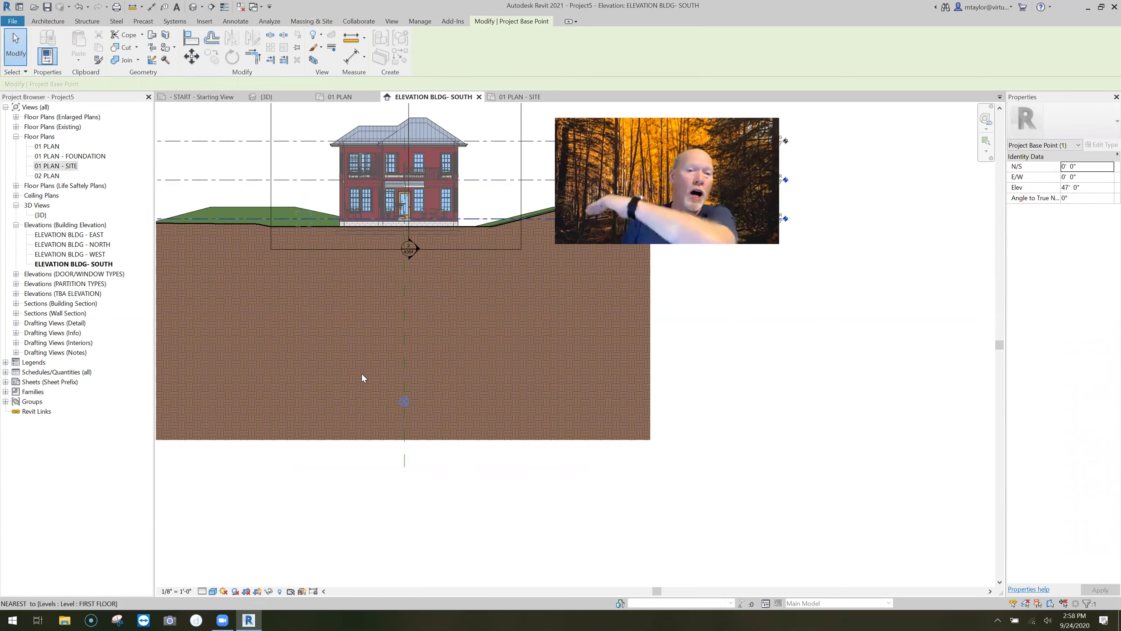
# Examine the level heads' elevation values and the Elevation Base setting in the First Floor level's type properties, and cancel.
pyautogui.scroll(-1, 712, 465)
pyautogui.moveTo(712, 466); pyautogui.dragTo(482, 499, button='middle')
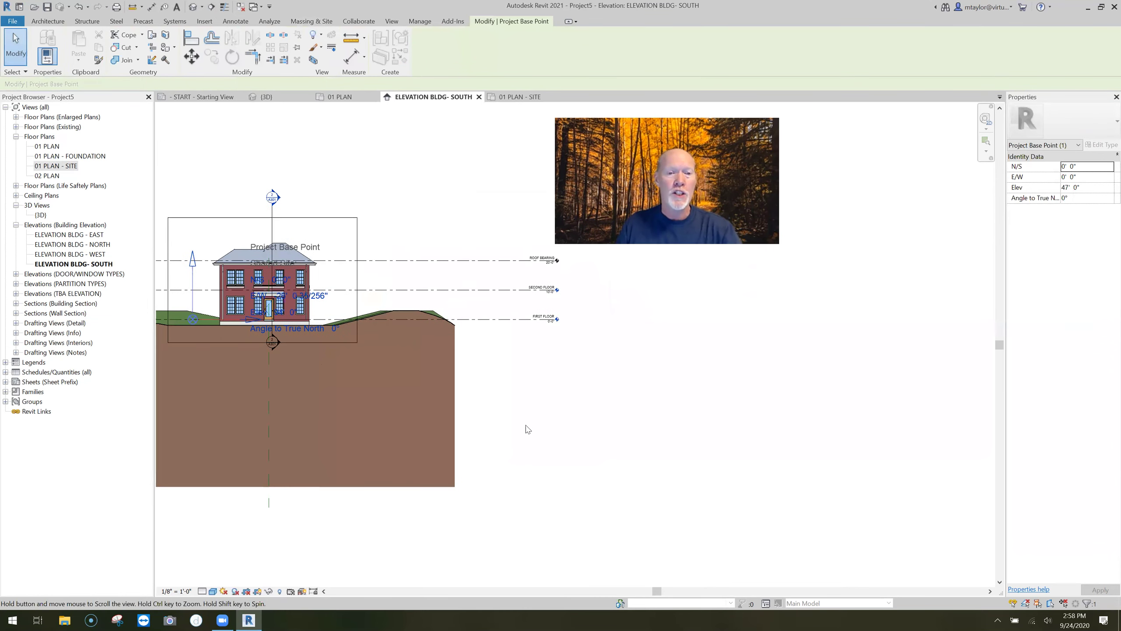
pyautogui.scroll(5, 535, 325)
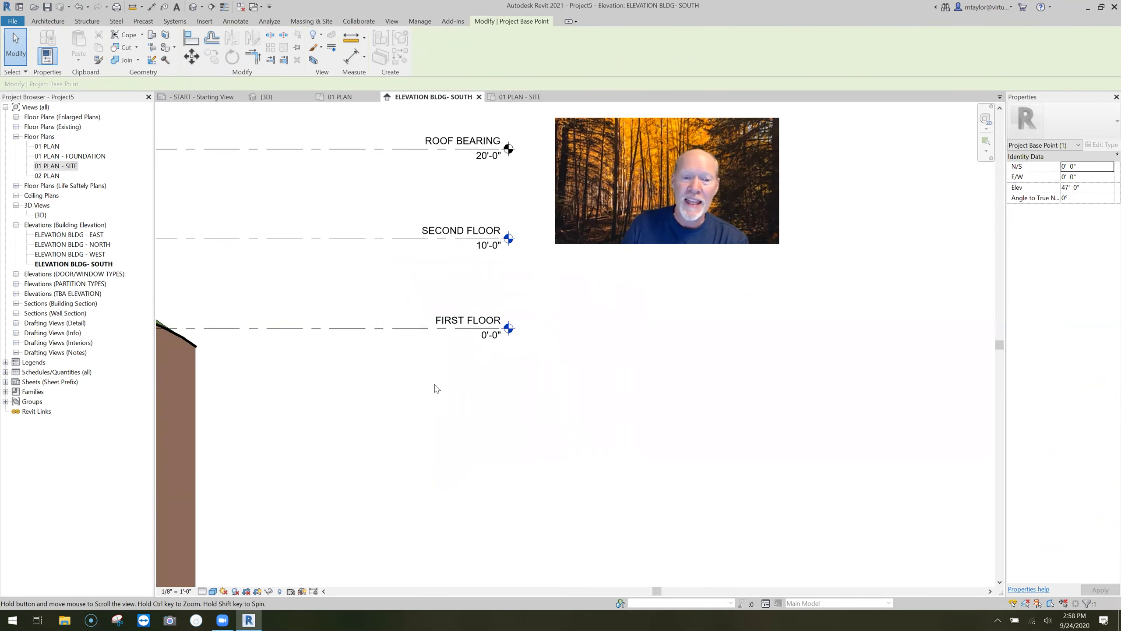
pyautogui.click(411, 331)
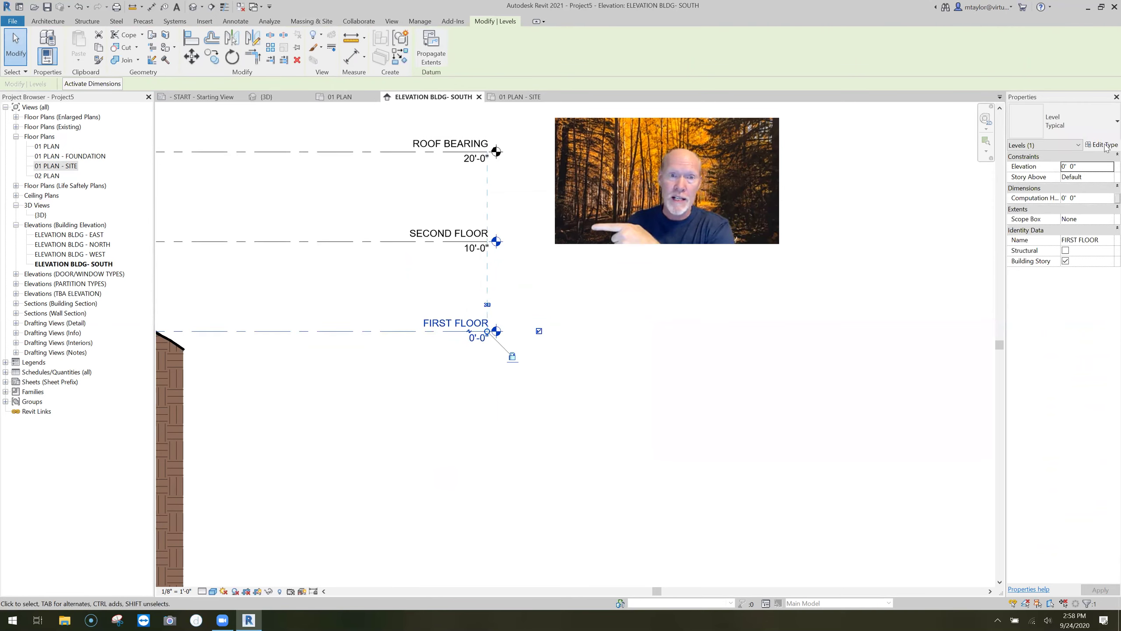
pyautogui.click(1103, 146)
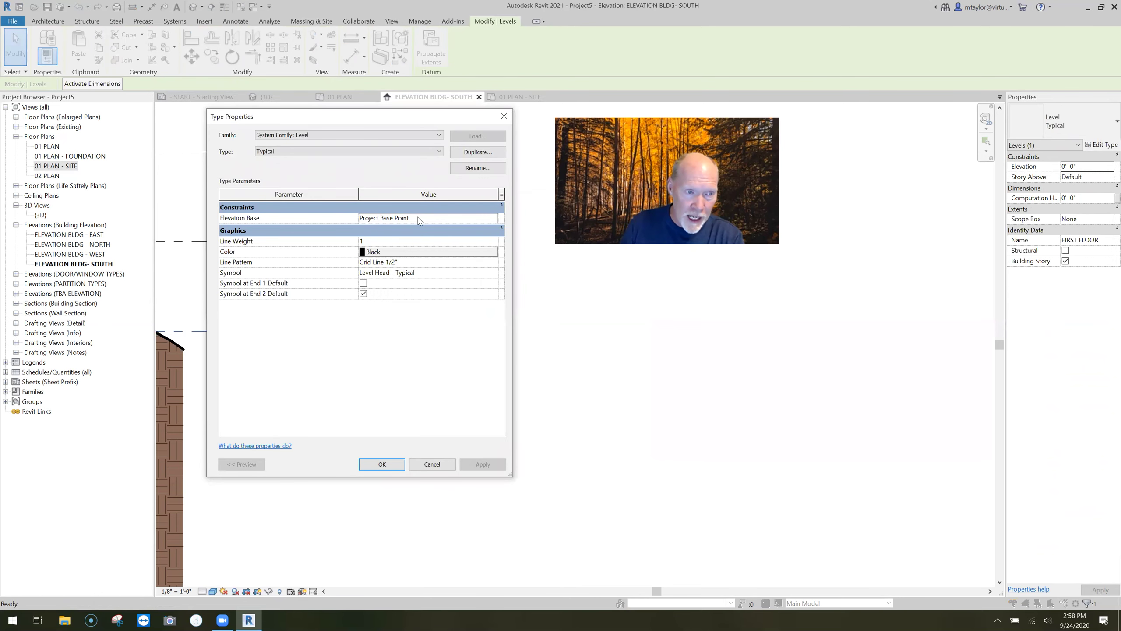
pyautogui.click(432, 463)
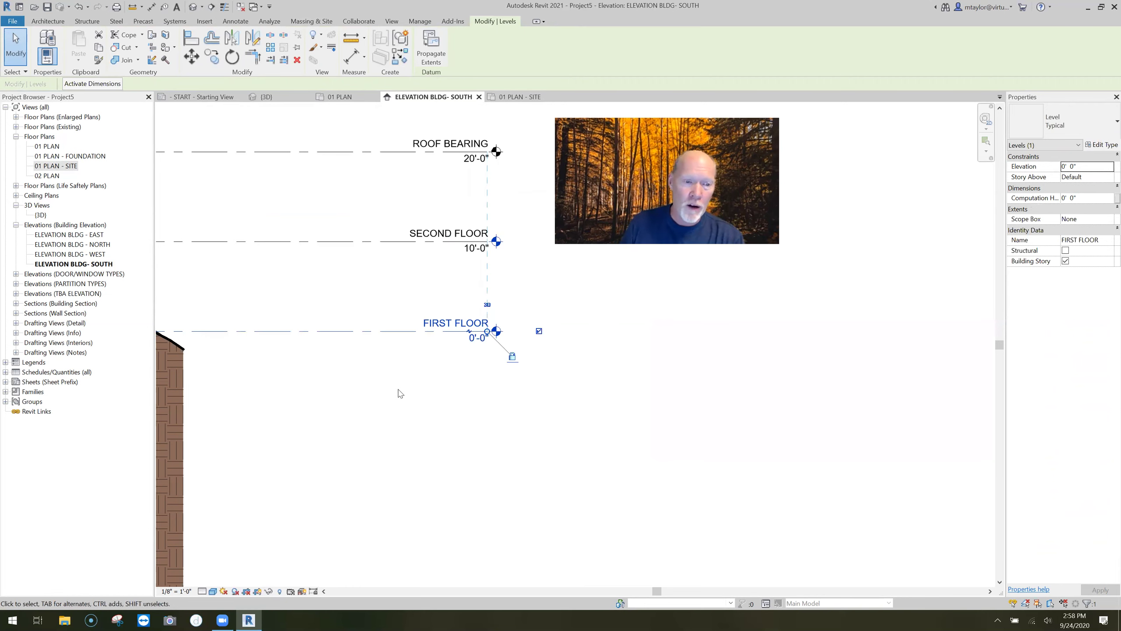
# Clear the level selection and examine the building, base point and levels against the terrain in the south elevation.
pyautogui.scroll(-2, 406, 384)
pyautogui.moveTo(297, 380); pyautogui.dragTo(465, 396, button='middle')
pyautogui.moveTo(518, 352); pyautogui.dragTo(394, 367, button='middle')
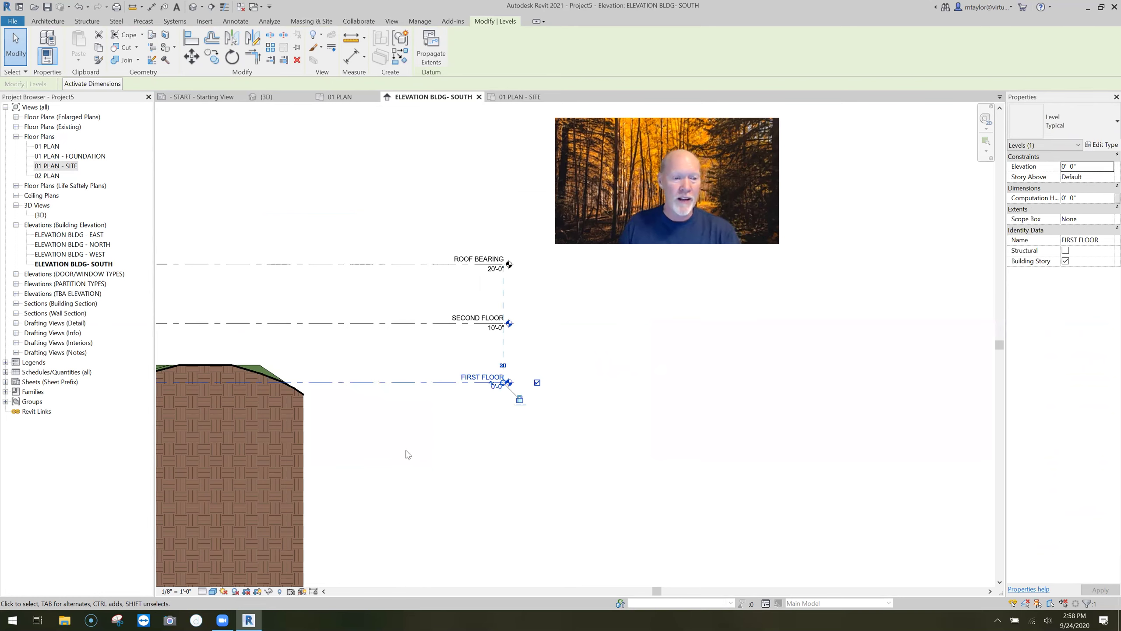
pyautogui.scroll(-2, 423, 455)
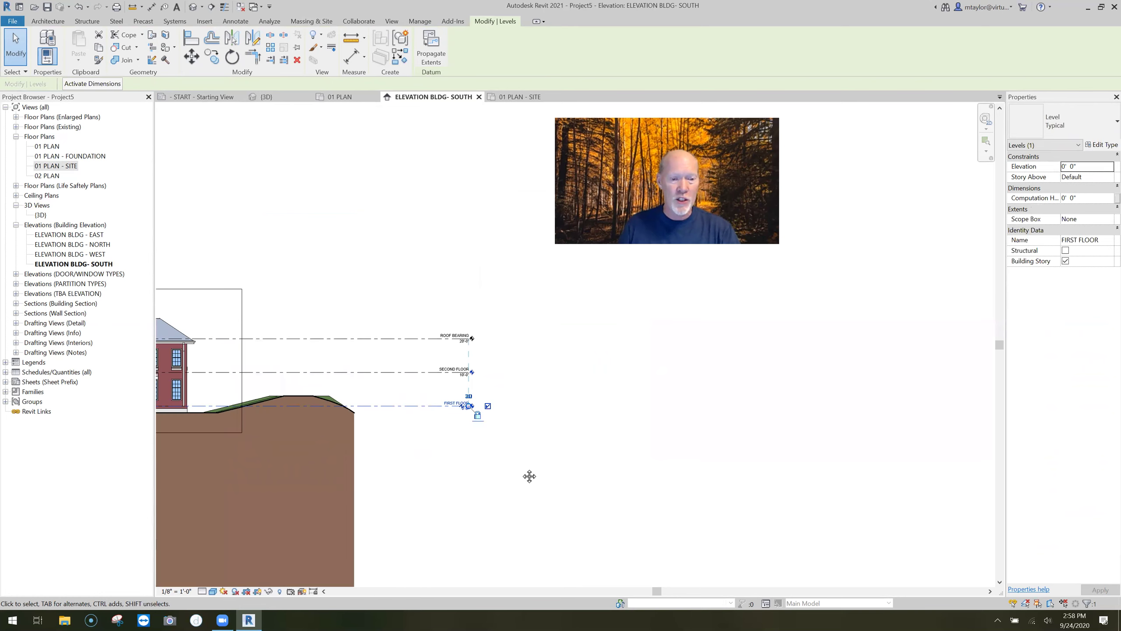
pyautogui.click(604, 487)
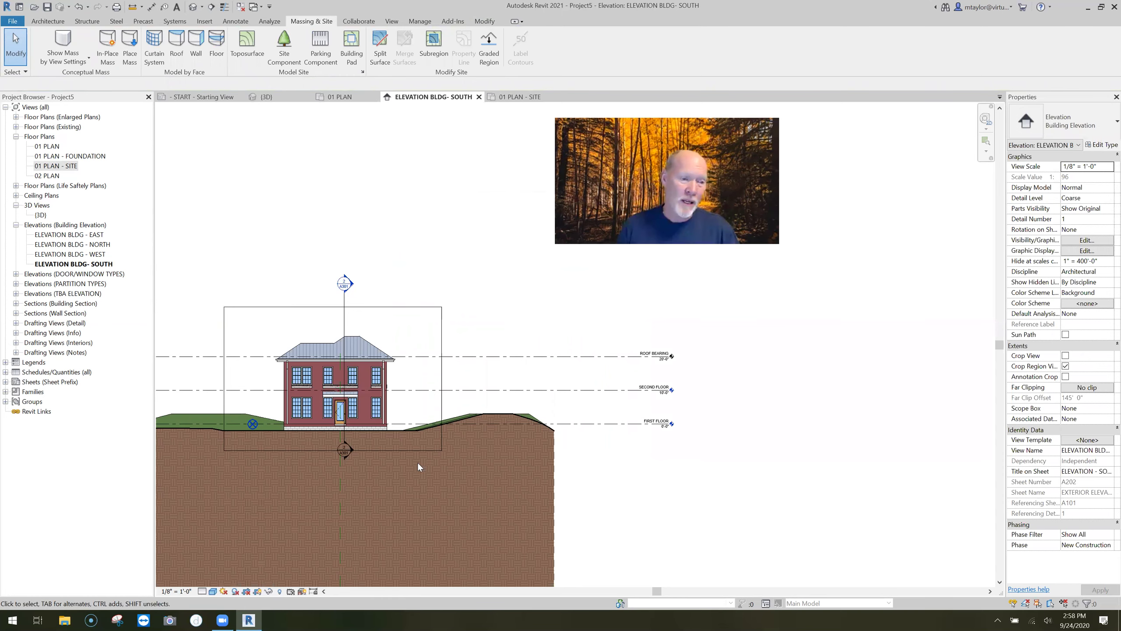
pyautogui.scroll(2, 381, 457)
pyautogui.scroll(2, 425, 487)
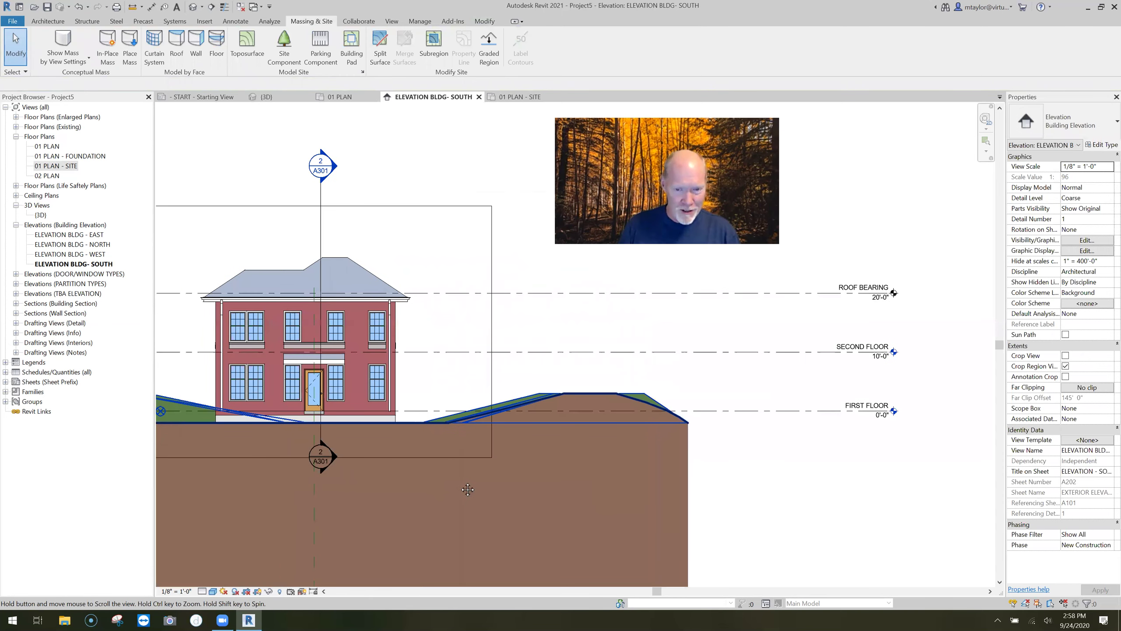
# Switch to the 01 PLAN - SITE view and open the toposurface for surface editing.
pyautogui.moveTo(467, 489); pyautogui.dragTo(463, 484, button='middle')
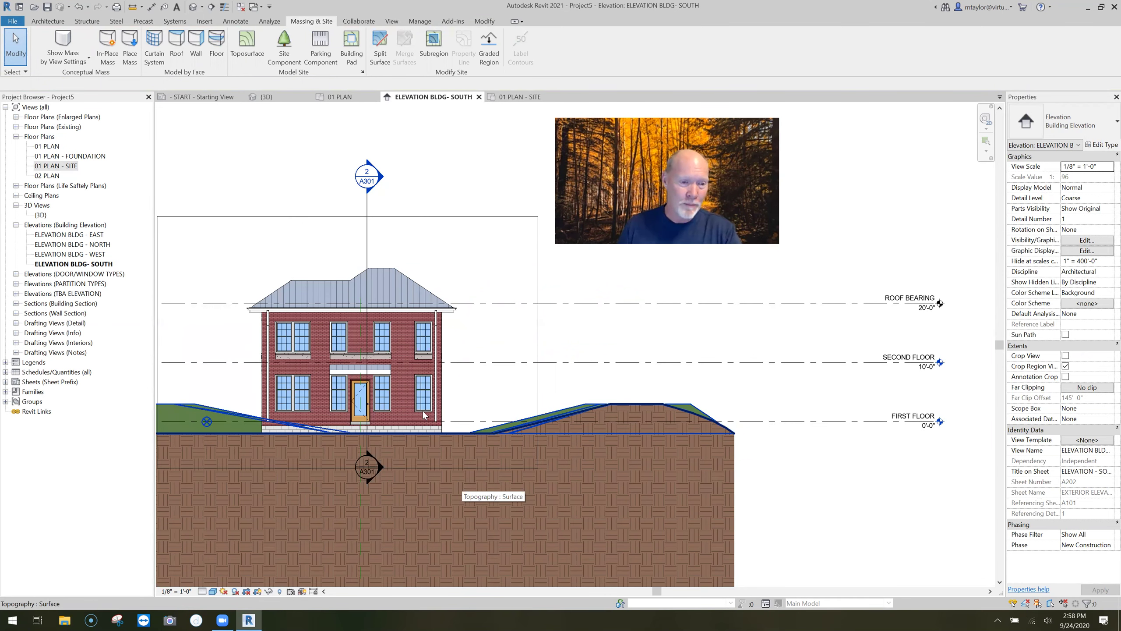
pyautogui.click(523, 97)
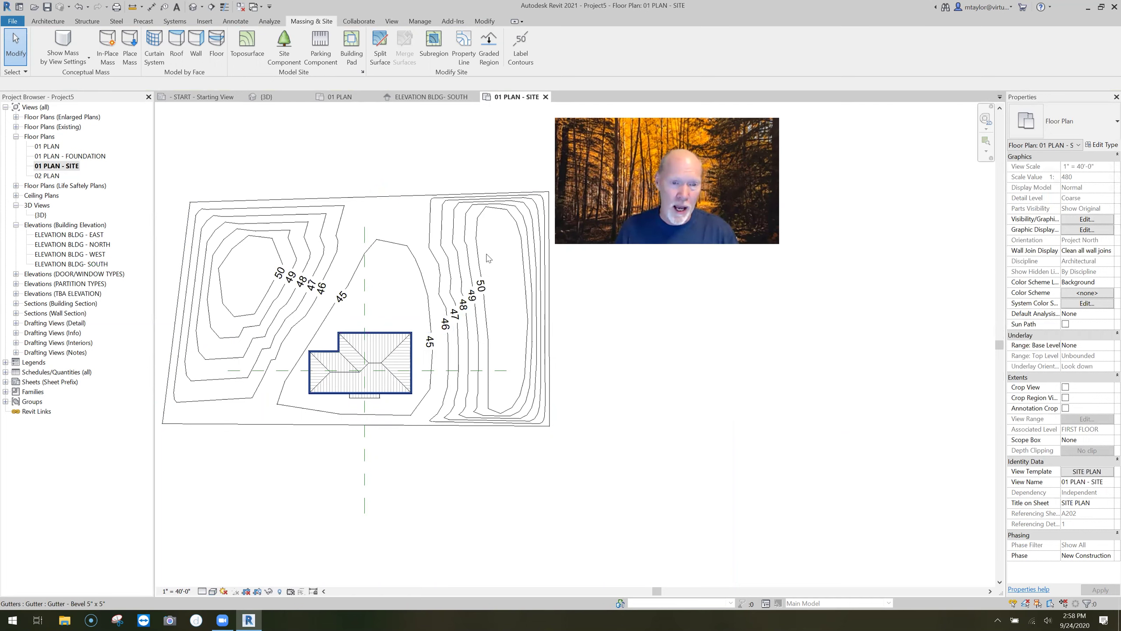
pyautogui.click(481, 225)
pyautogui.click(426, 53)
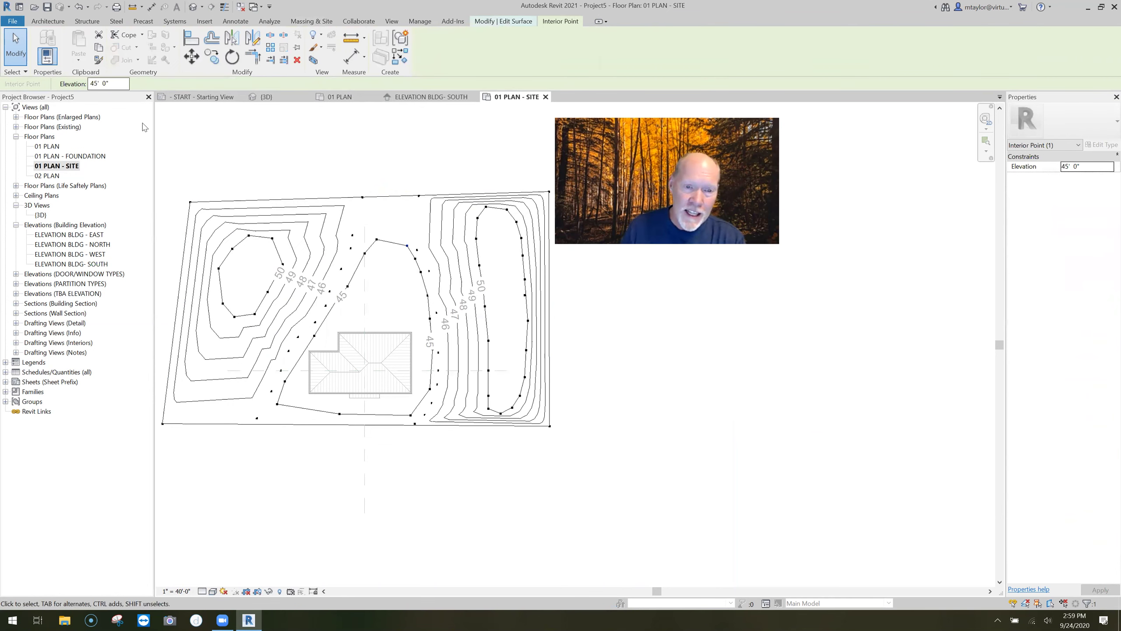
# Move two interior points at the northwest end of the east hill's 50' contour westward, and finish the surface edit.
pyautogui.click(476, 239)
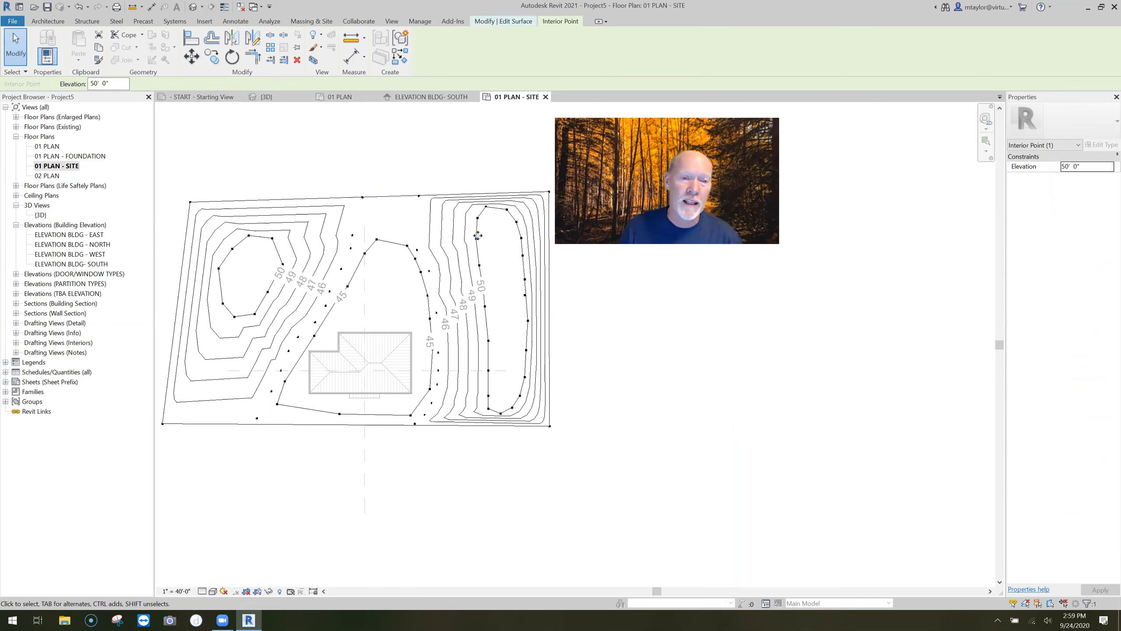
pyautogui.scroll(3, 473, 234)
pyautogui.moveTo(443, 229); pyautogui.dragTo(426, 226)
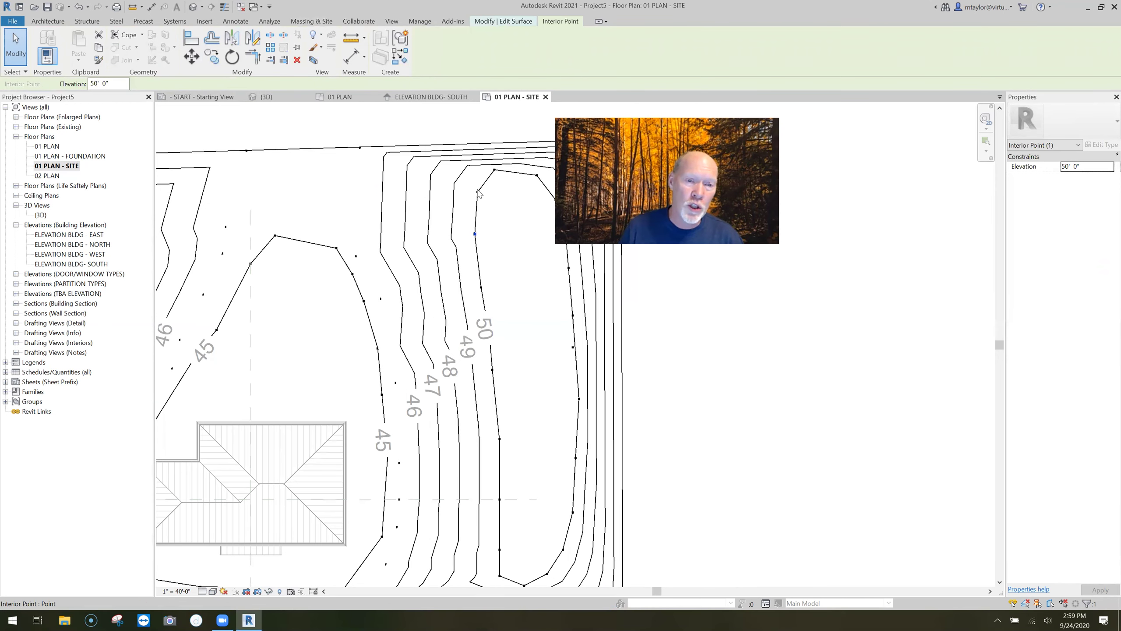
pyautogui.moveTo(478, 192); pyautogui.dragTo(432, 182)
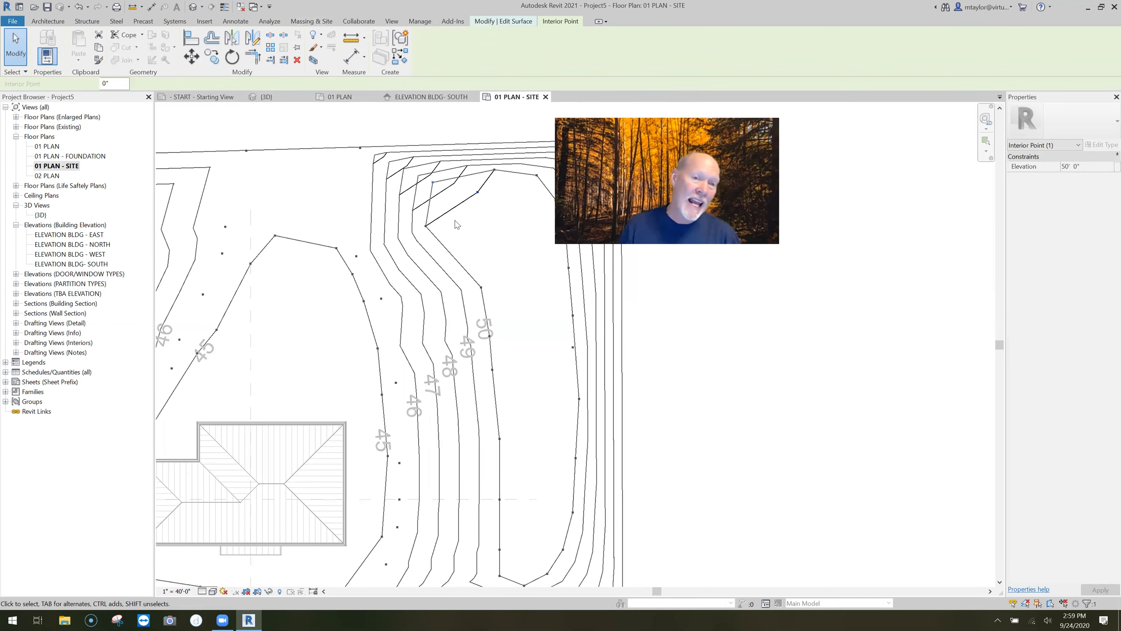
pyautogui.scroll(-1, 362, 209)
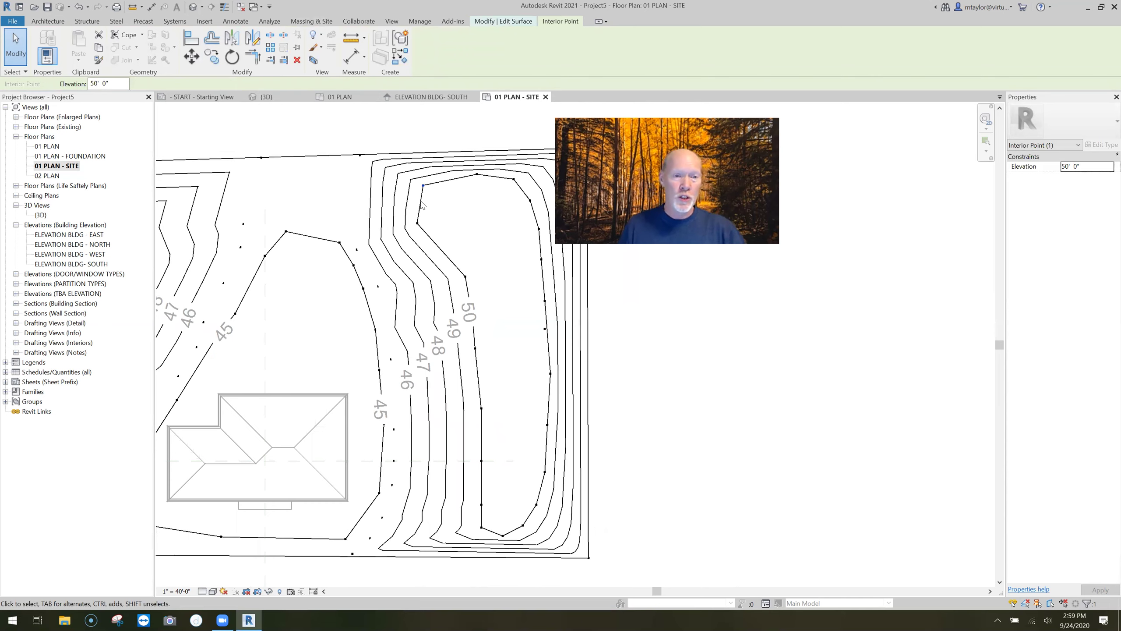
pyautogui.click(424, 157)
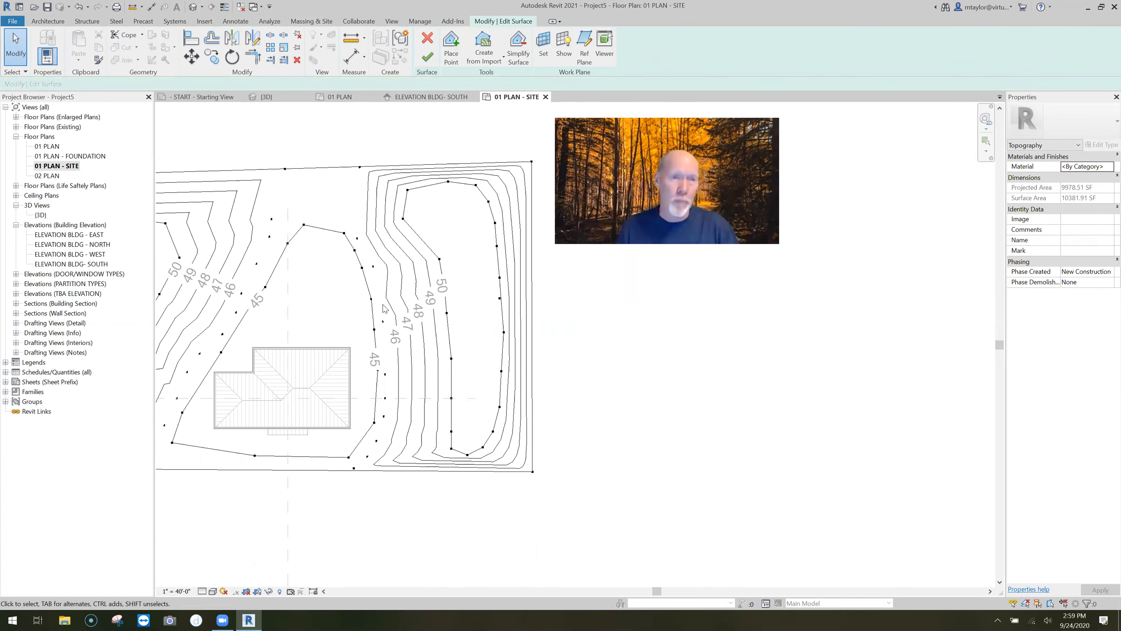
pyautogui.click(428, 57)
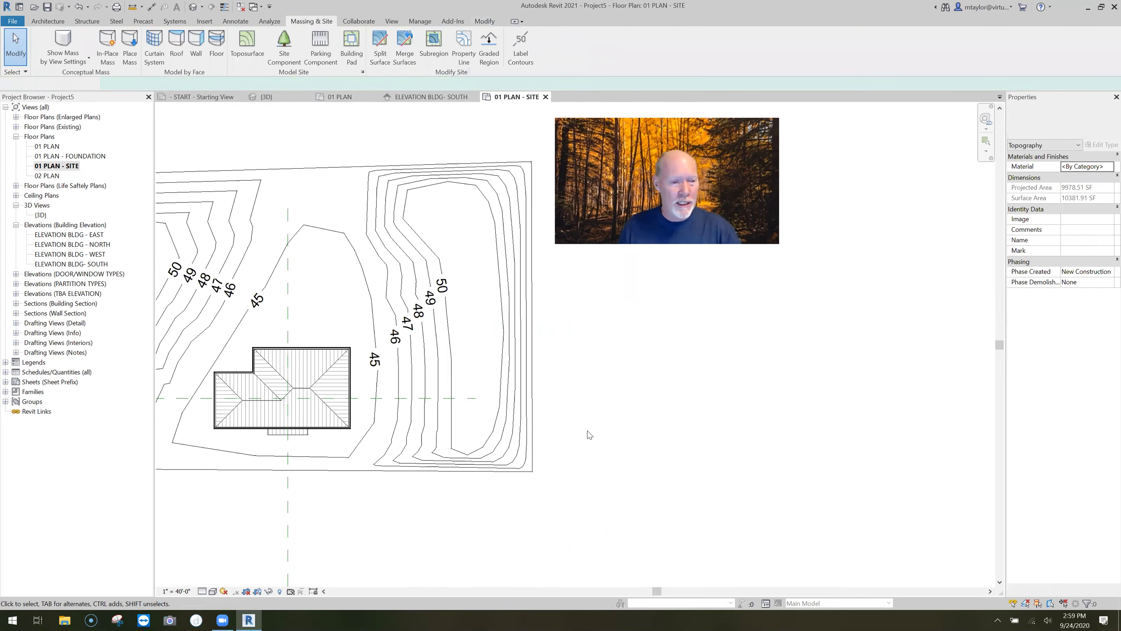
pyautogui.click(589, 435)
pyautogui.scroll(-1, 589, 435)
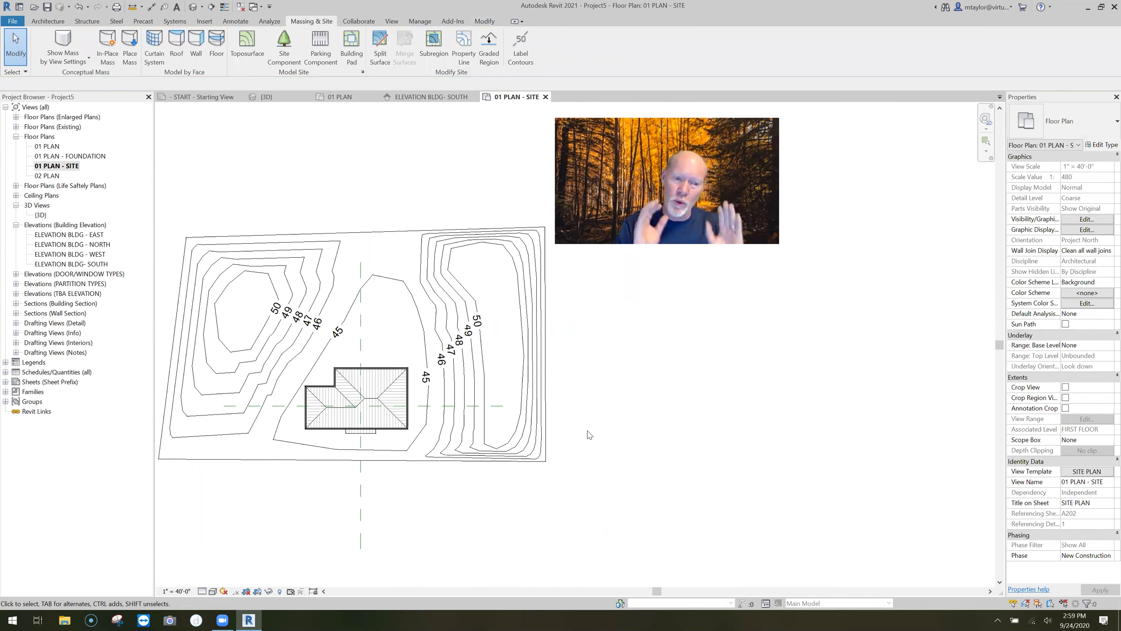